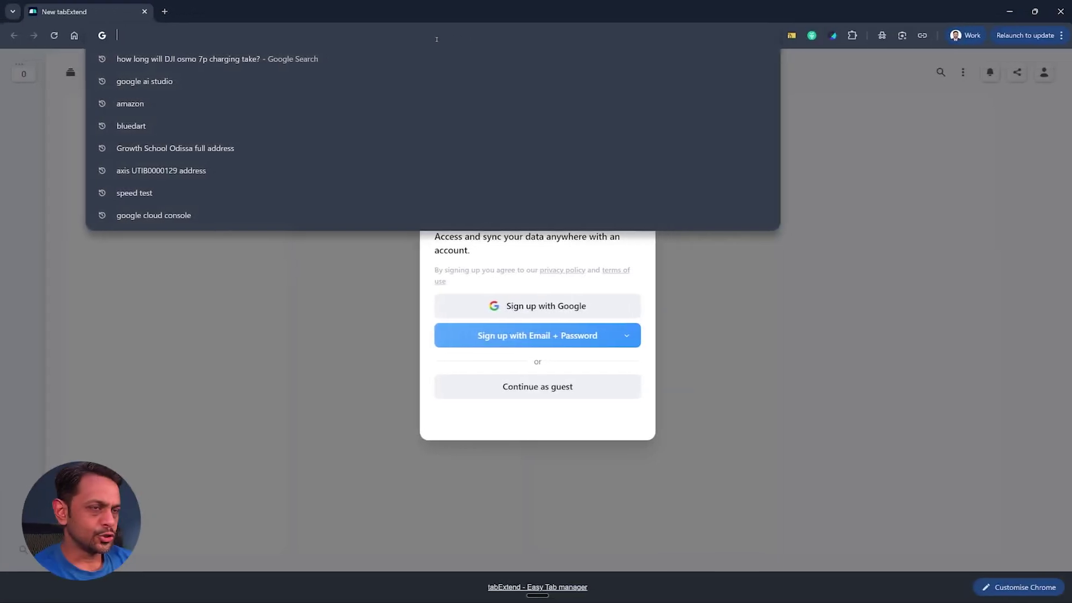
Step: Run a Google search for 'hostinger n8n'
{"action": "type", "text": "h"}
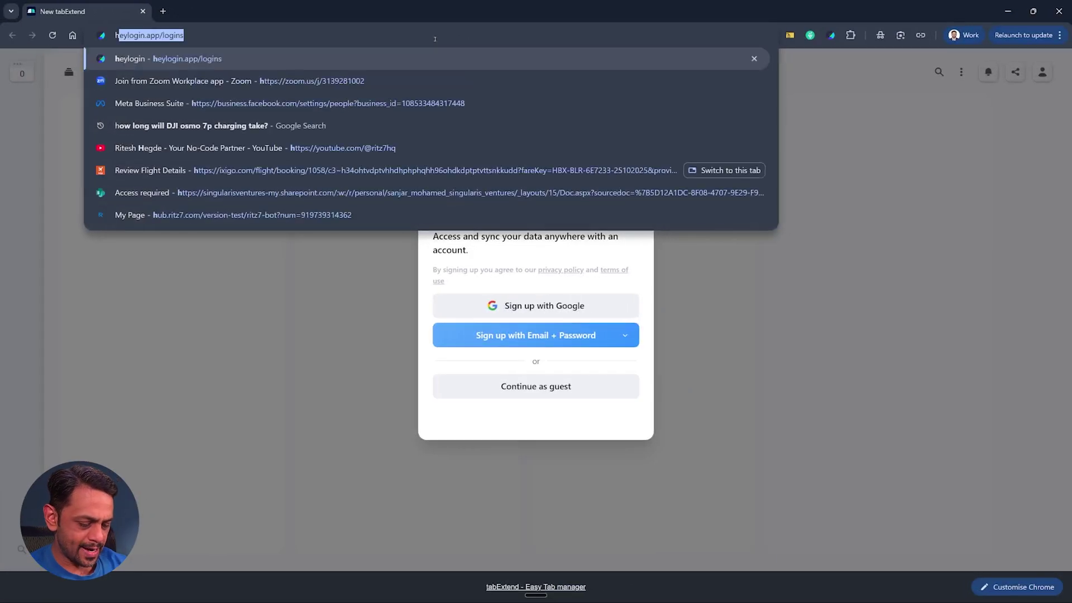
{"action": "type", "text": "o"}
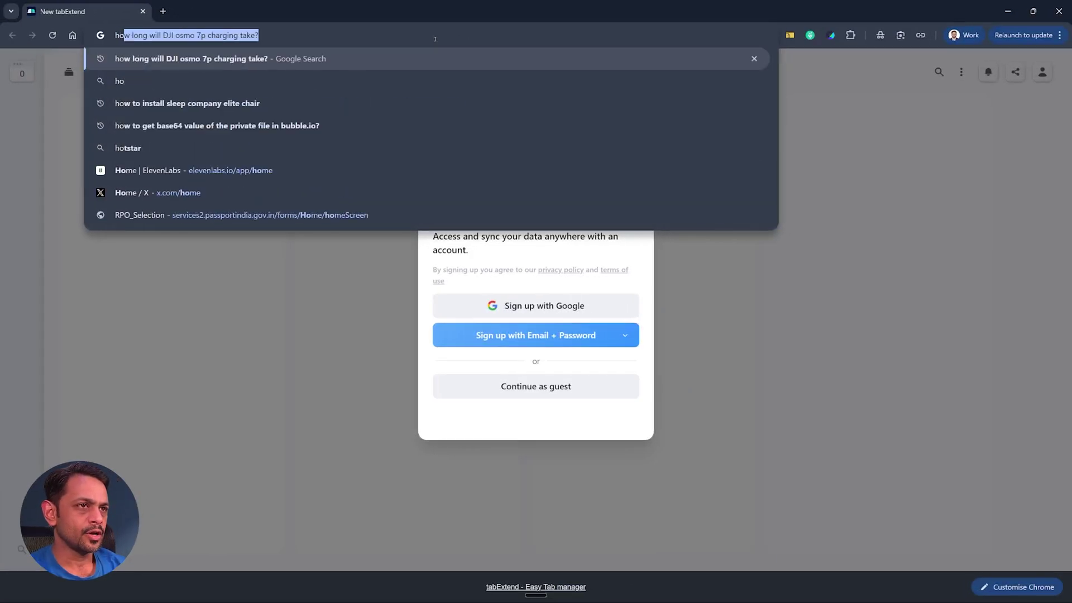
{"action": "type", "text": "stinger n8n"}
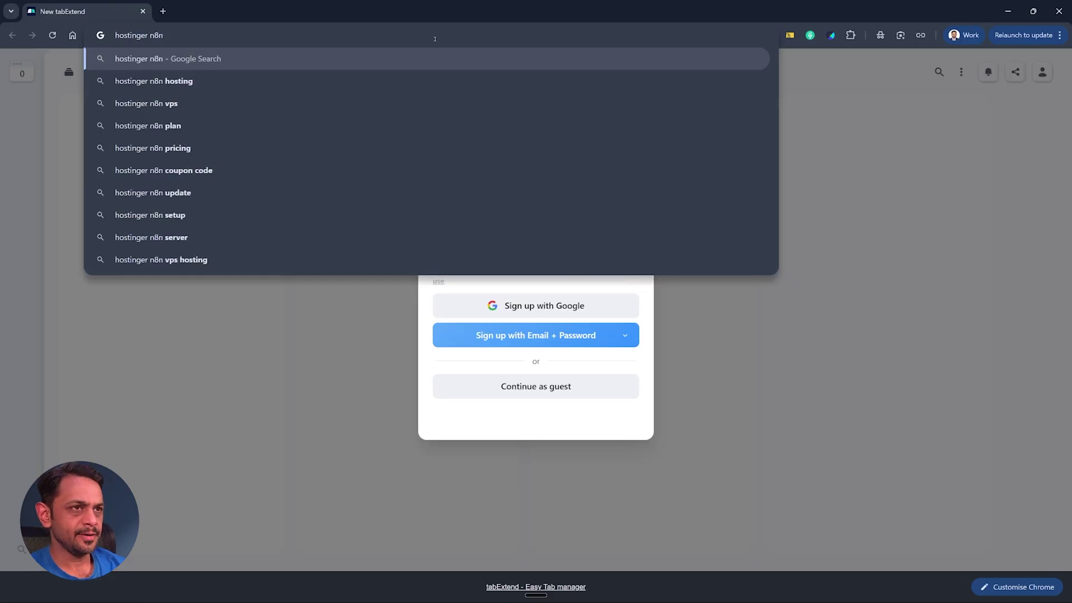
{"action": "key", "text": "Return"}
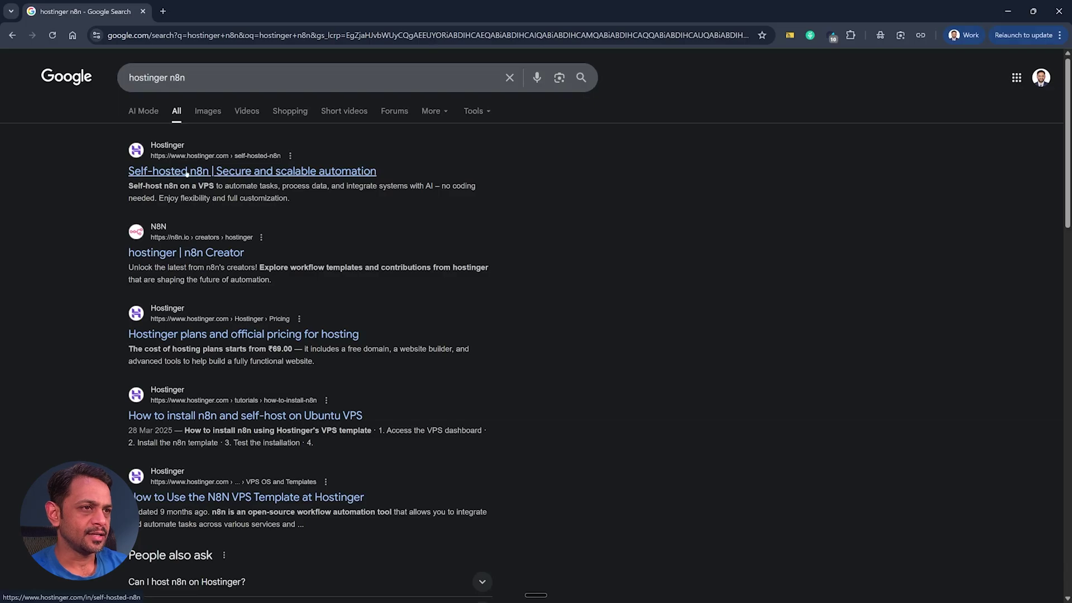
Step: Open Hostinger's 'Self-hosted n8n' result and go to its KVM VPS plan pricing
{"action": "left_click", "coordinate": [187, 173]}
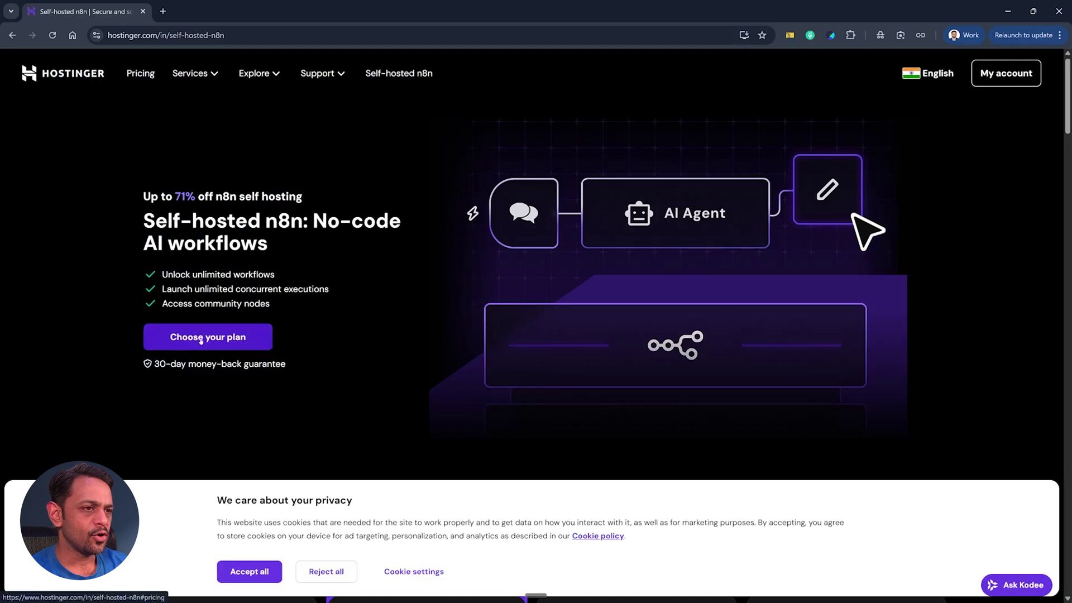
{"action": "left_click", "coordinate": [229, 337]}
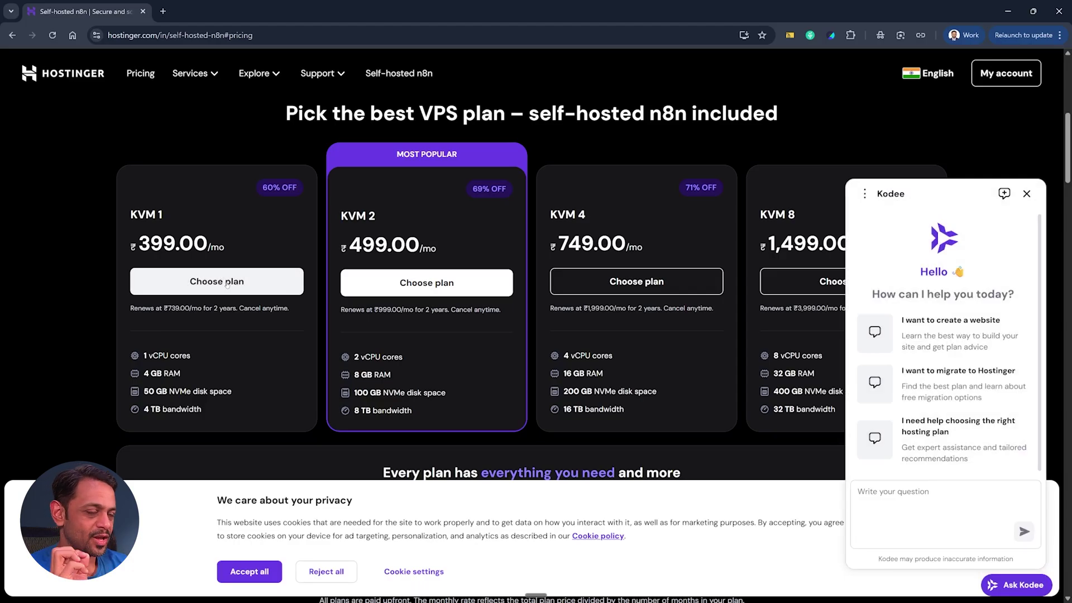
Step: Add the KVM 1 plan to the cart on a 1-month period at ₹599.00/month
{"action": "left_click", "coordinate": [227, 284]}
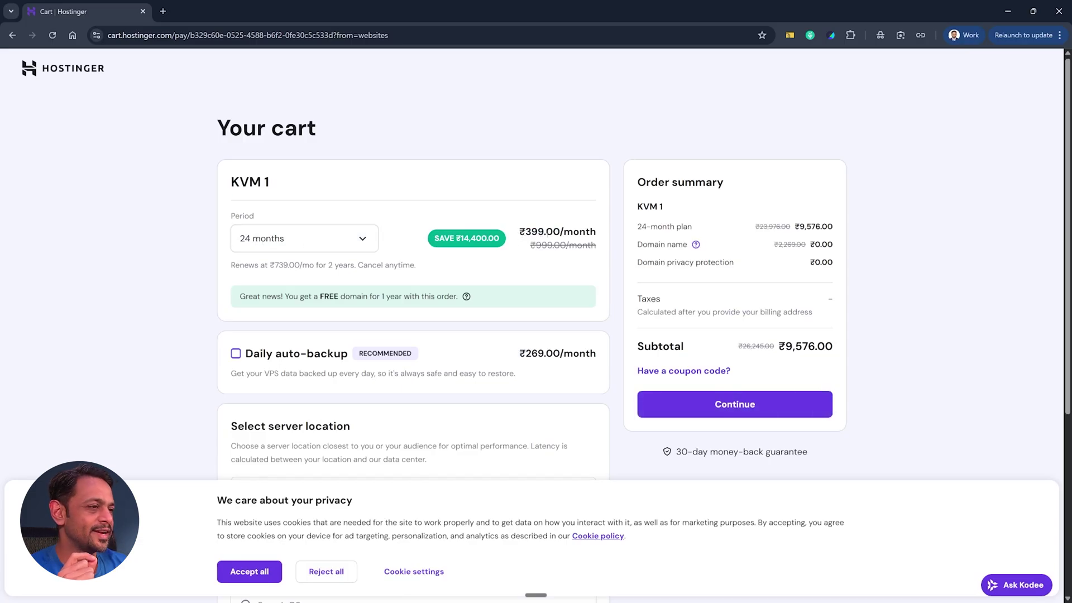
{"action": "left_click", "coordinate": [263, 239]}
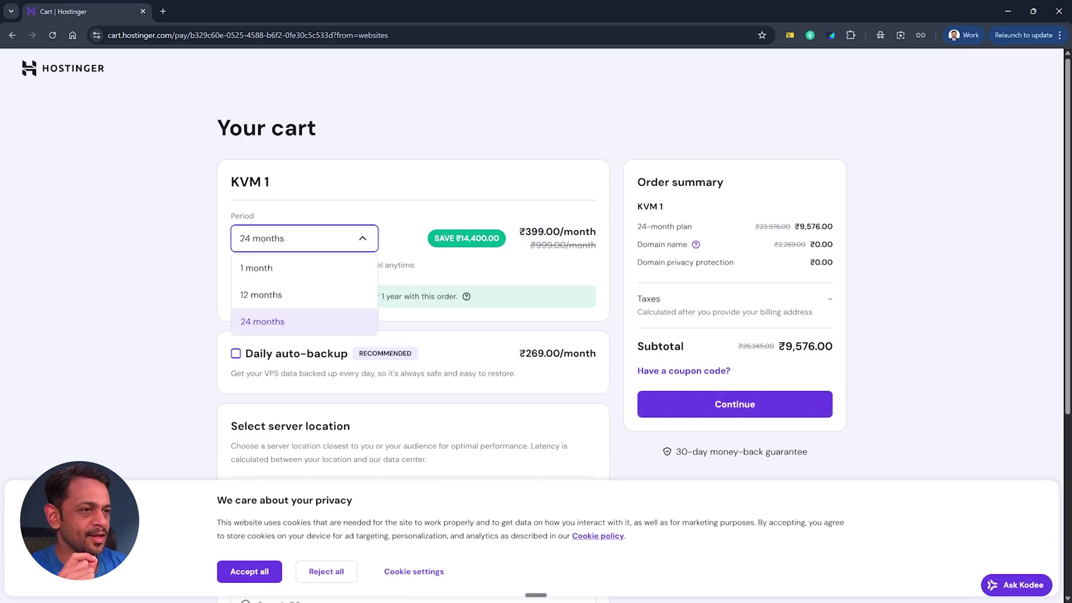
{"action": "left_click", "coordinate": [261, 291]}
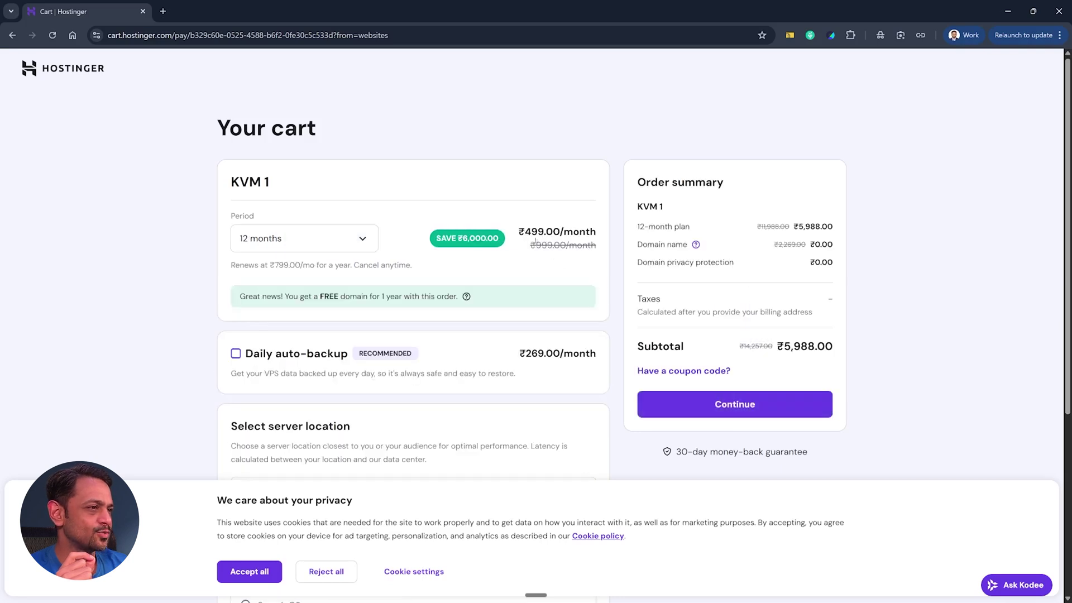
{"action": "left_click", "coordinate": [357, 239]}
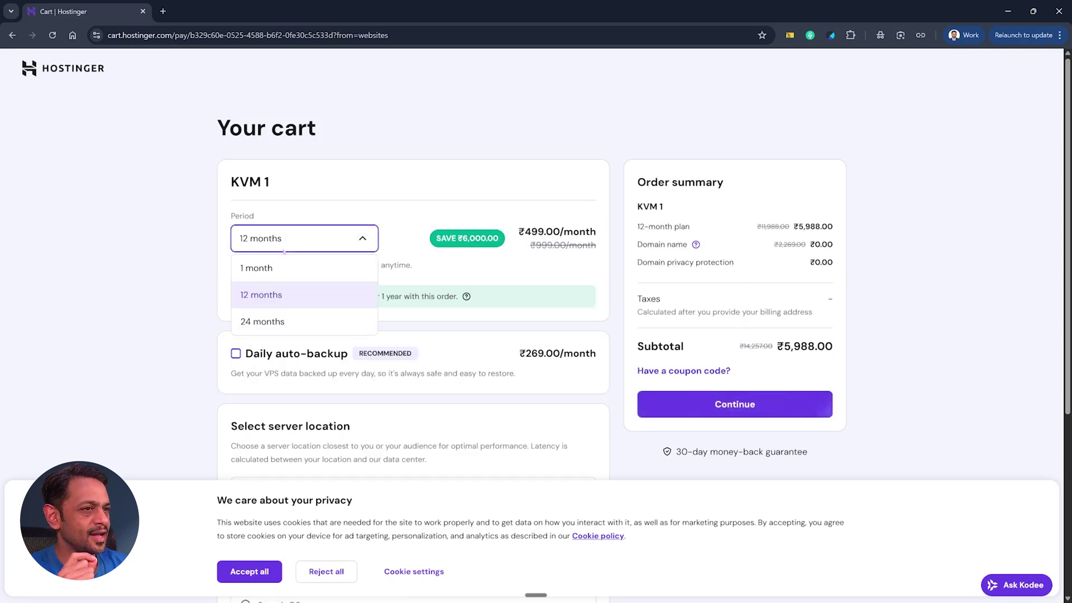
{"action": "left_click", "coordinate": [273, 271]}
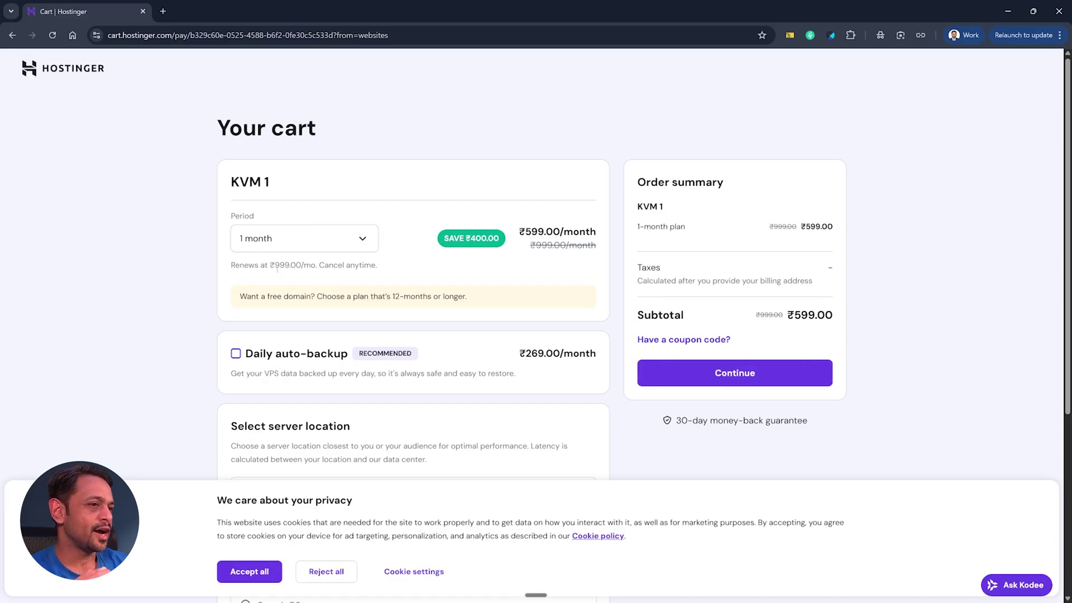
{"action": "left_click_drag", "start_coordinate": [274, 265], "coordinate": [316, 264]}
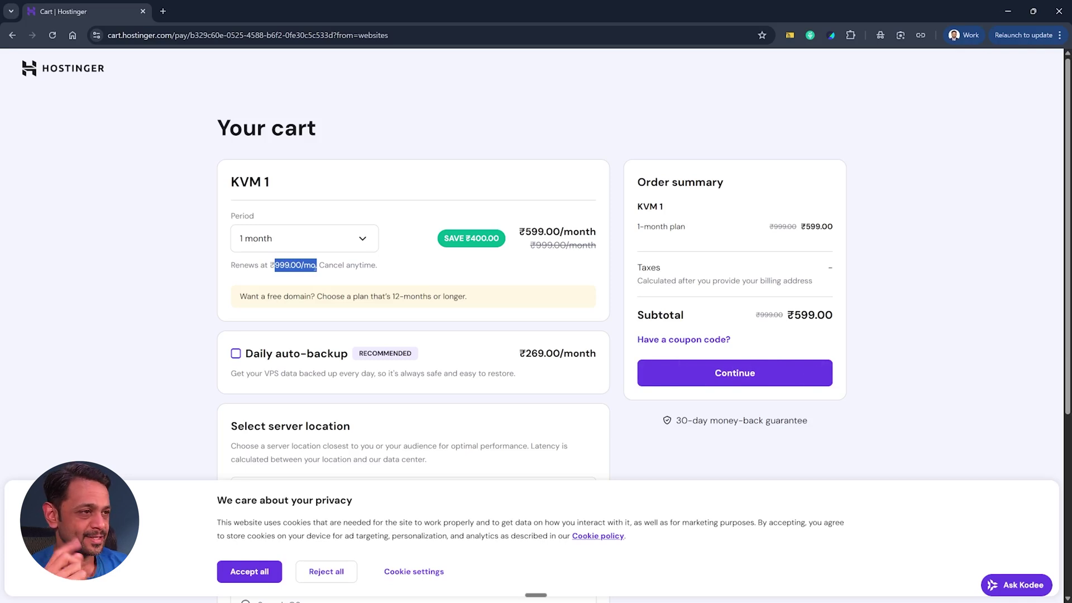
{"action": "left_click", "coordinate": [308, 241]}
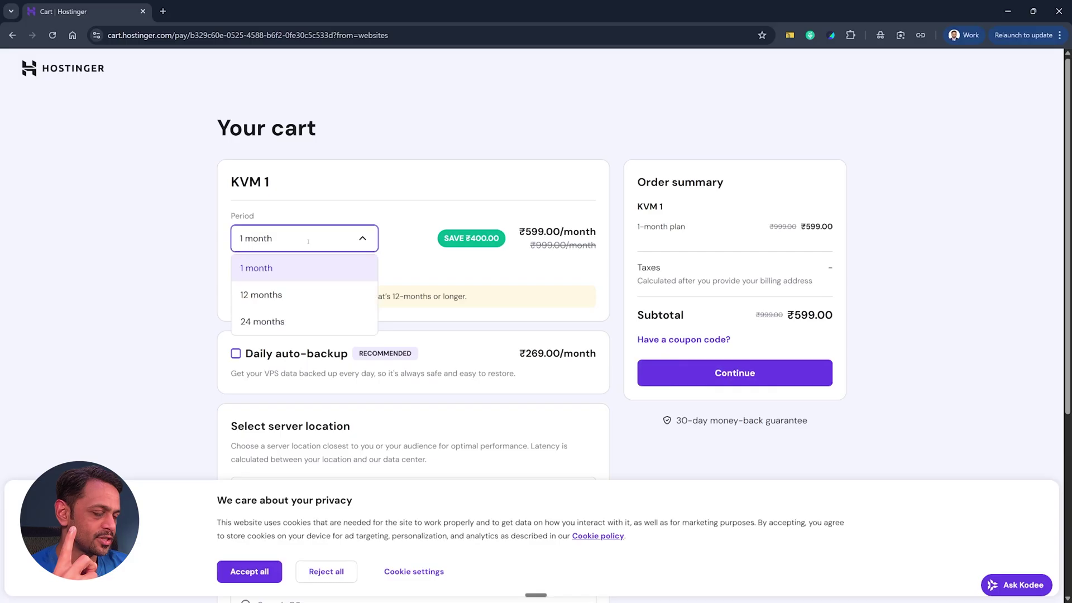
{"action": "left_click", "coordinate": [271, 289]}
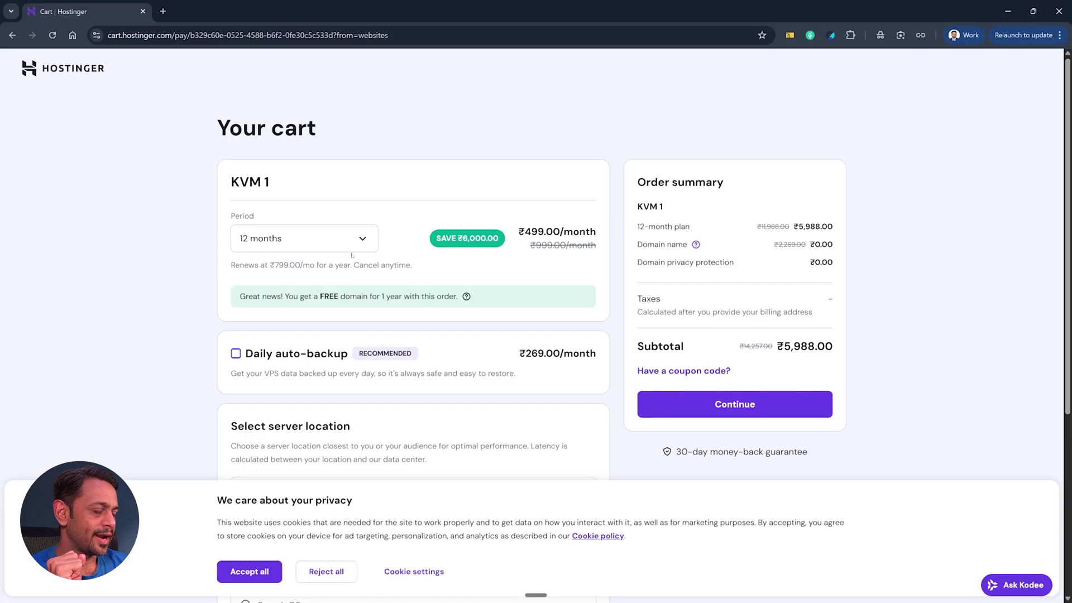
{"action": "left_click_drag", "start_coordinate": [274, 265], "coordinate": [303, 266]}
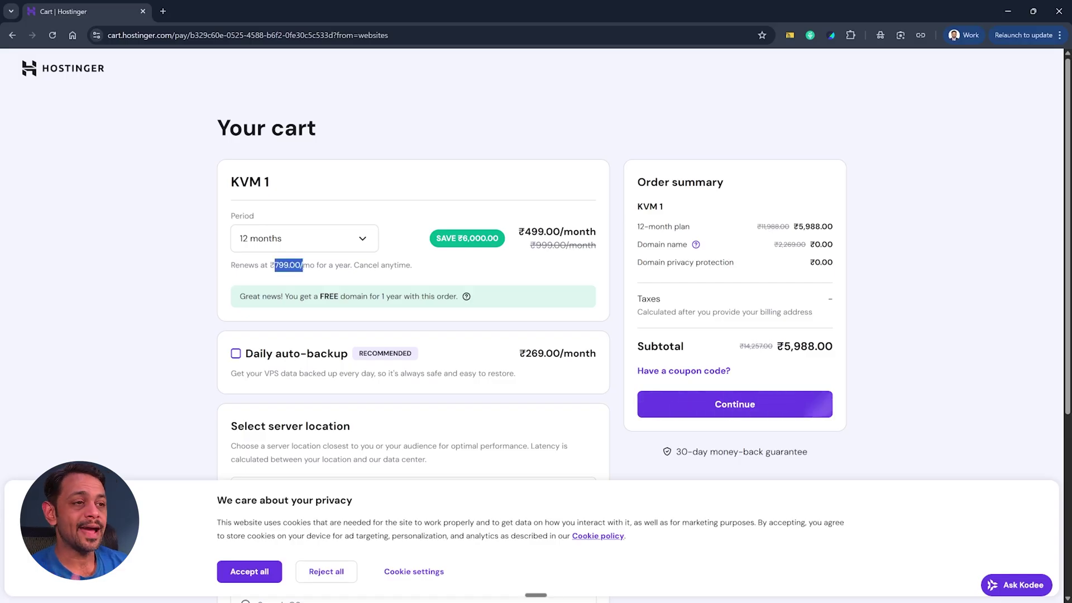
{"action": "left_click", "coordinate": [268, 238]}
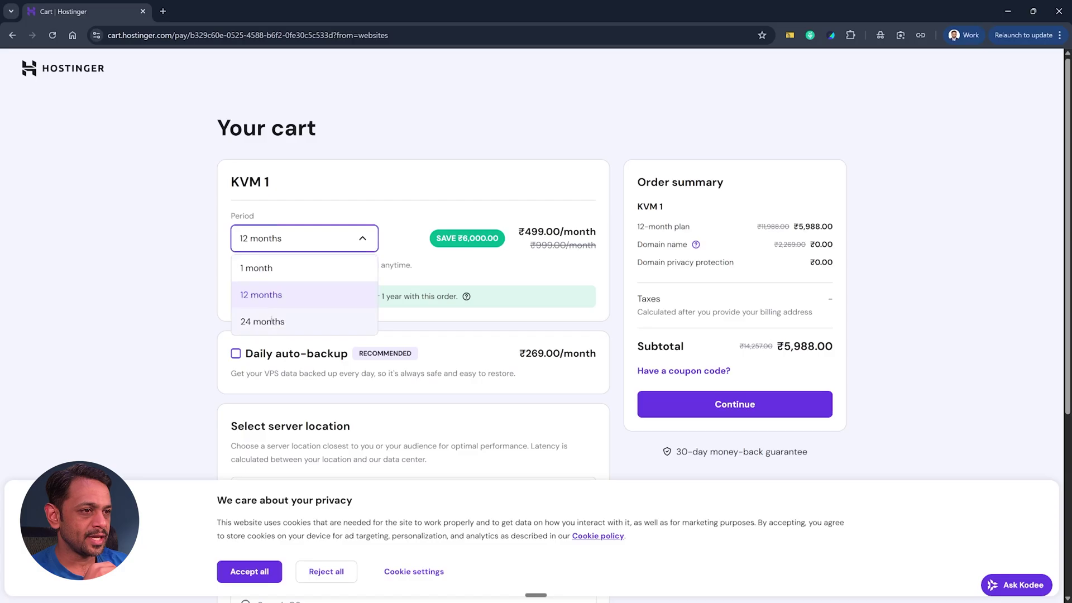
{"action": "left_click", "coordinate": [272, 321]}
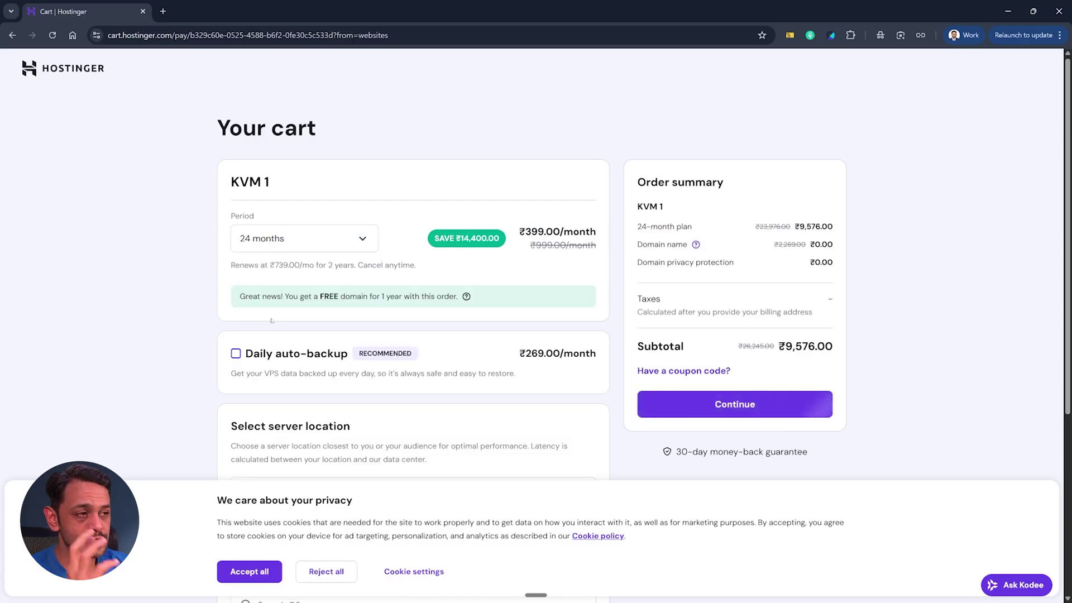
{"action": "left_click_drag", "start_coordinate": [785, 346], "coordinate": [833, 346]}
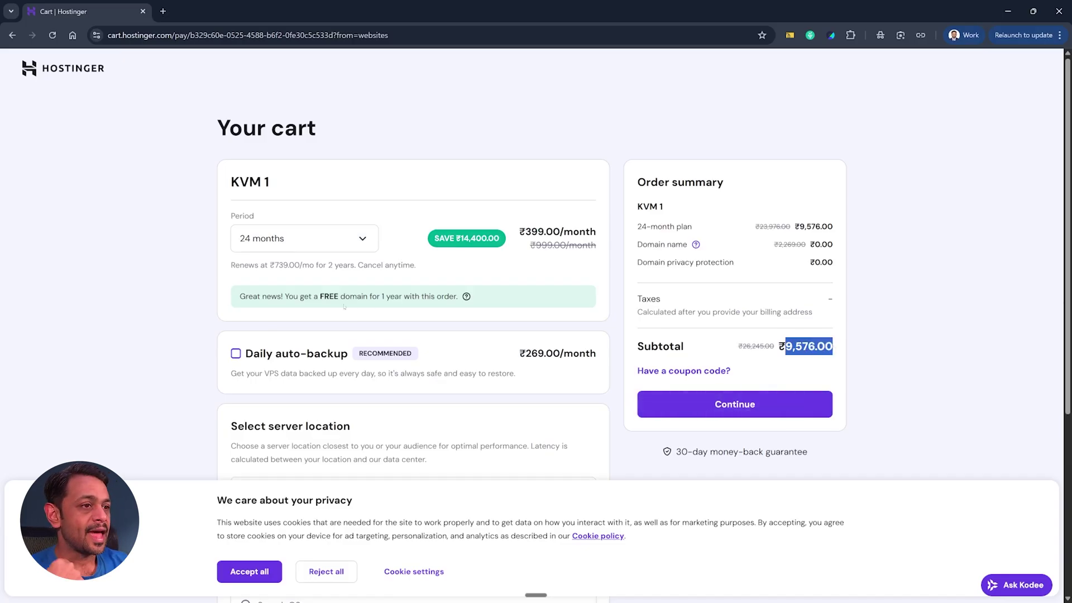
{"action": "left_click_drag", "start_coordinate": [275, 264], "coordinate": [354, 264]}
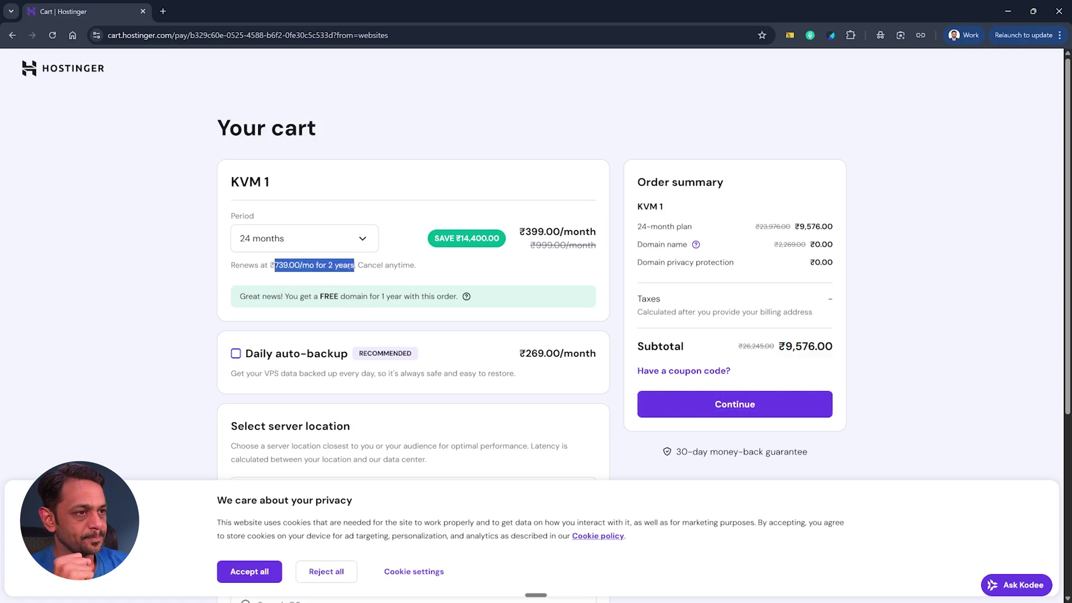
{"action": "left_click", "coordinate": [350, 266]}
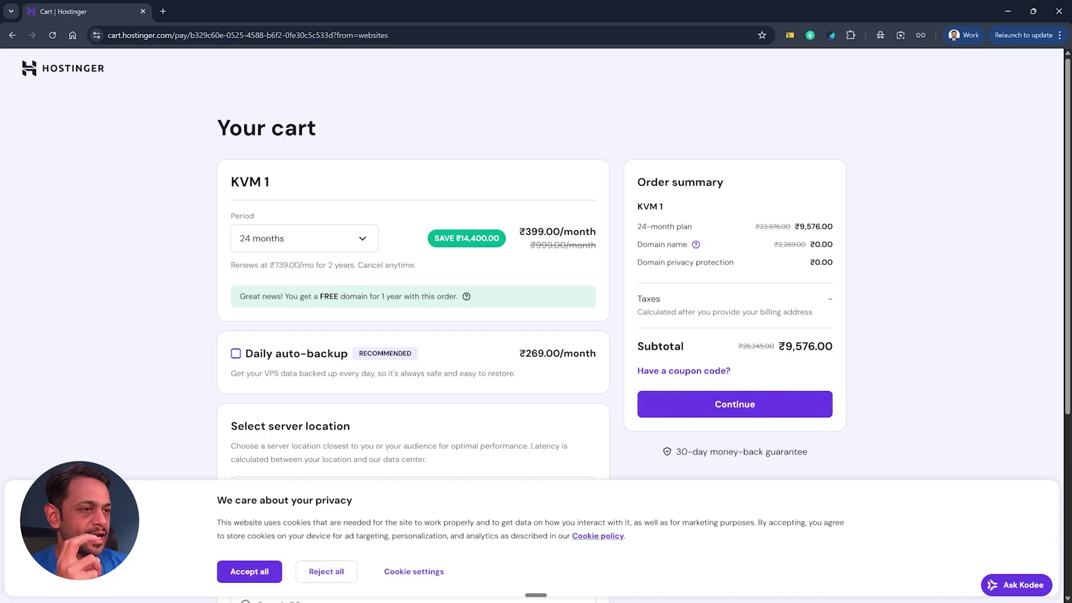
{"action": "left_click", "coordinate": [326, 237]}
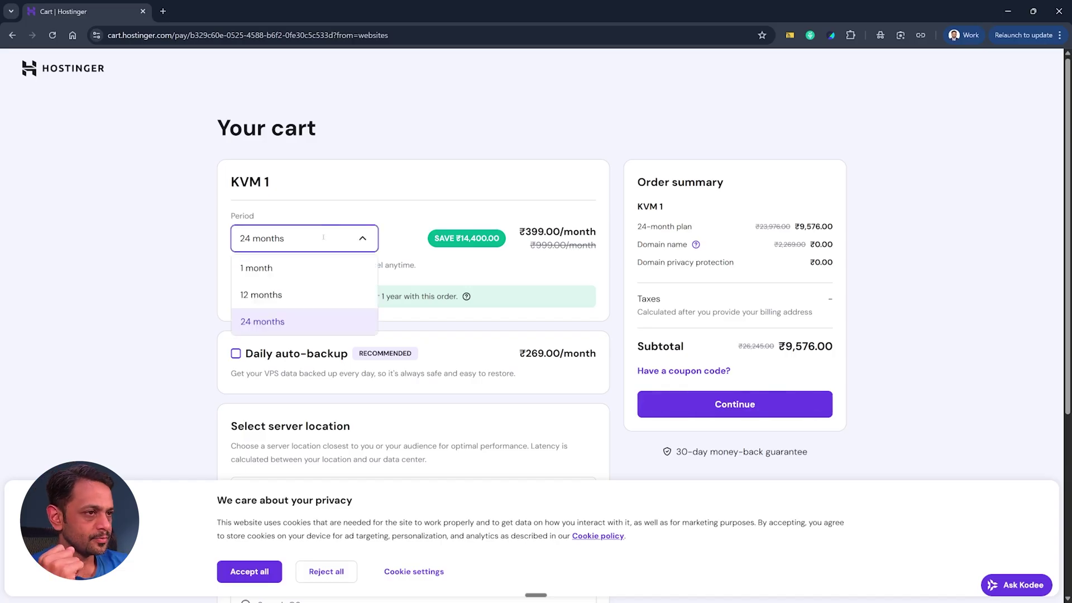
{"action": "left_click", "coordinate": [263, 271]}
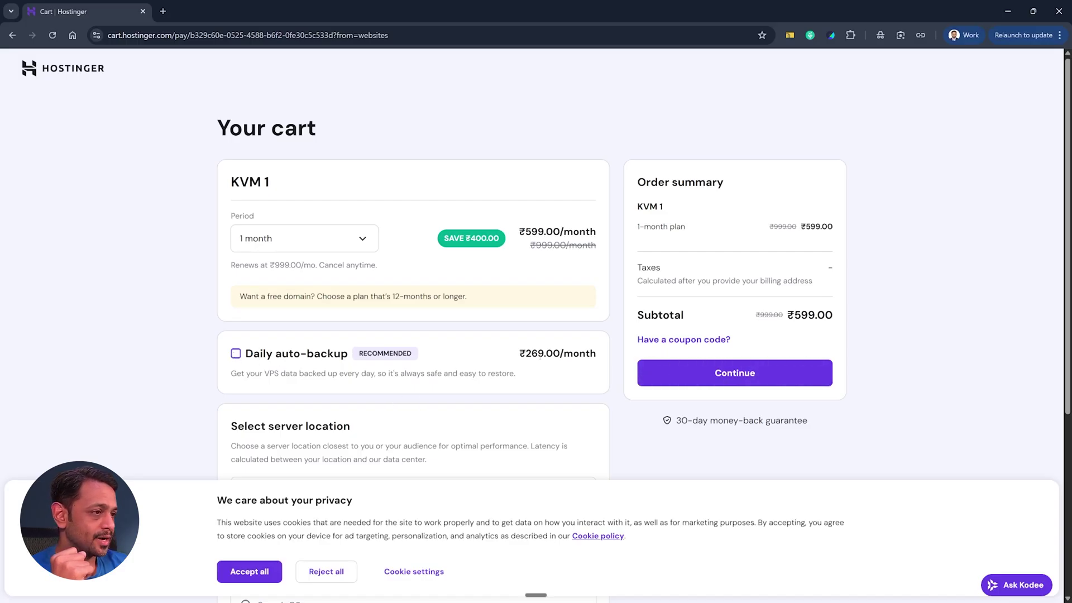
{"action": "left_click_drag", "start_coordinate": [525, 352], "coordinate": [596, 353]}
Step: Leave India as the KVM 1 server location
{"action": "left_click", "coordinate": [375, 321]}
{"action": "scroll", "coordinate": [376, 321], "scroll_direction": "down", "scroll_amount": 2}
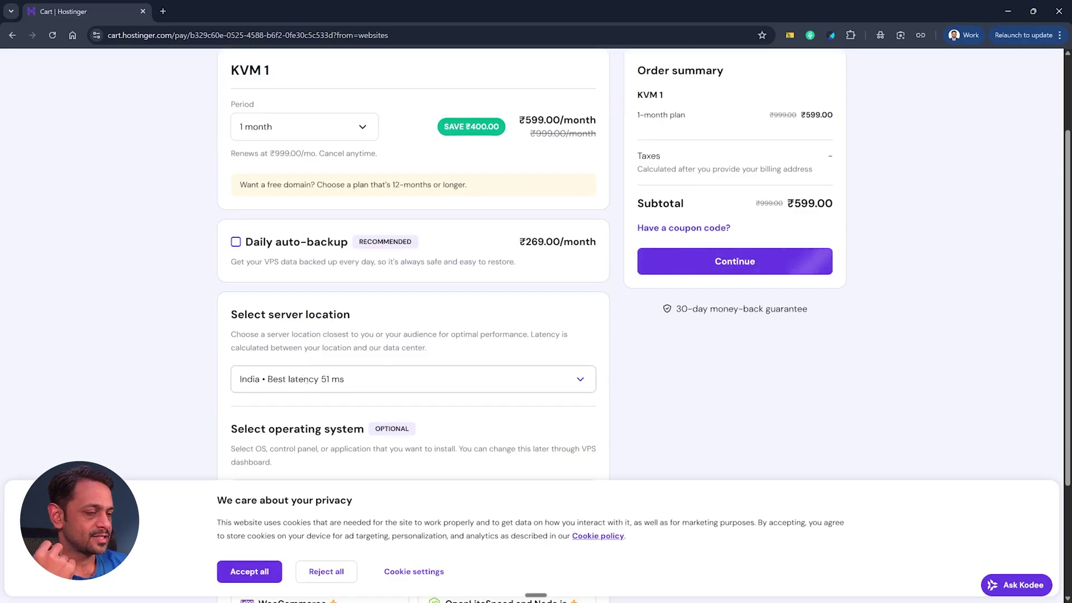
{"action": "left_click", "coordinate": [330, 380]}
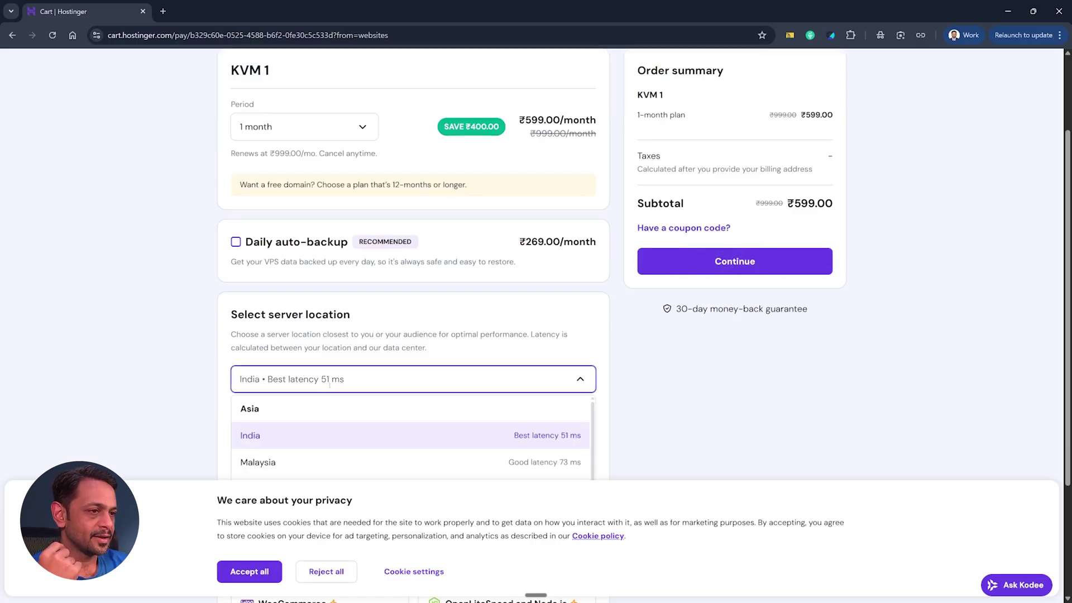
{"action": "scroll", "coordinate": [209, 391], "scroll_direction": "down", "scroll_amount": 1}
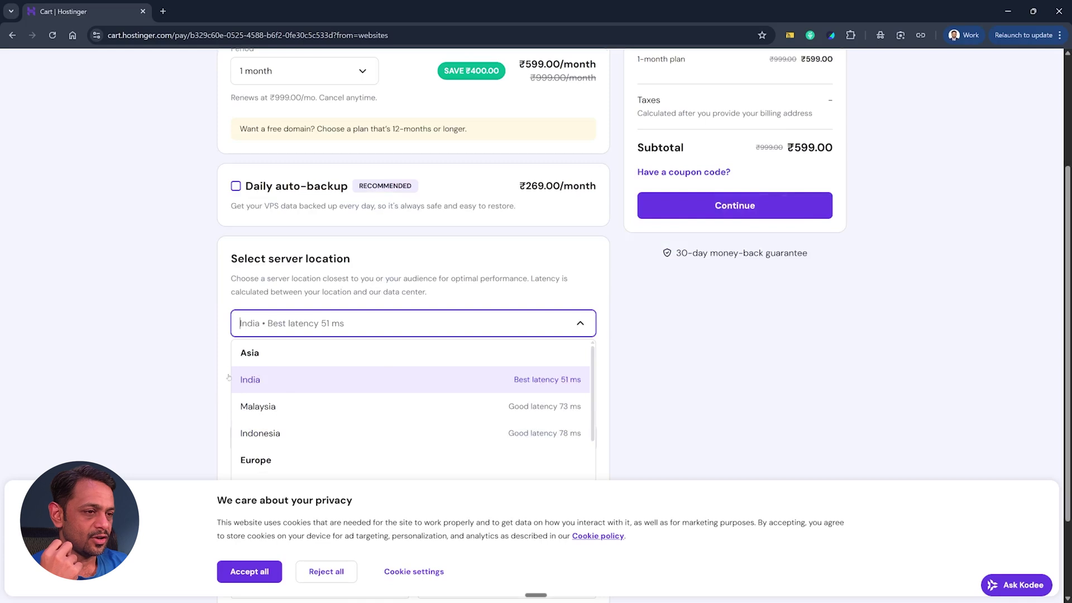
{"action": "left_click", "coordinate": [202, 332]}
Step: Reject all cookies, confirm n8n as the application, and review the 30-day money-back note
{"action": "scroll", "coordinate": [202, 332], "scroll_direction": "down", "scroll_amount": 2}
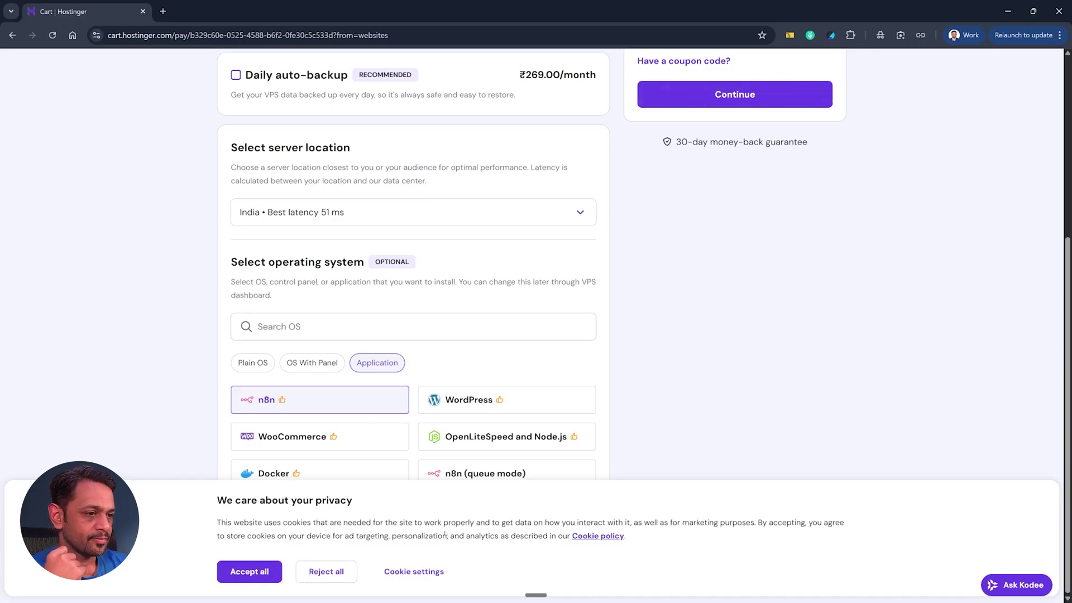
{"action": "left_click", "coordinate": [329, 571]}
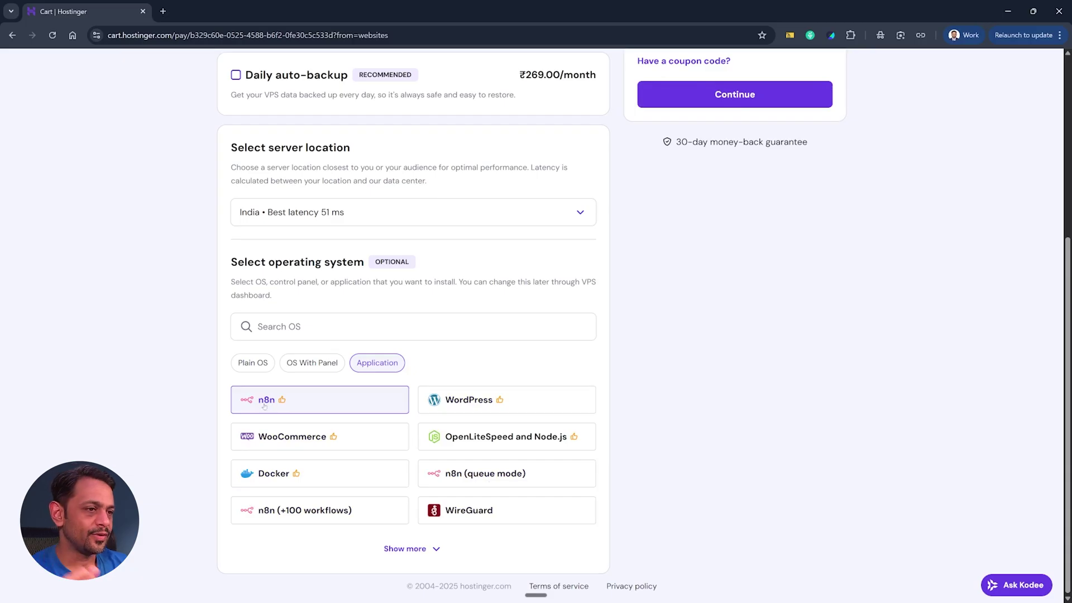
{"action": "scroll", "coordinate": [659, 285], "scroll_direction": "up", "scroll_amount": 5}
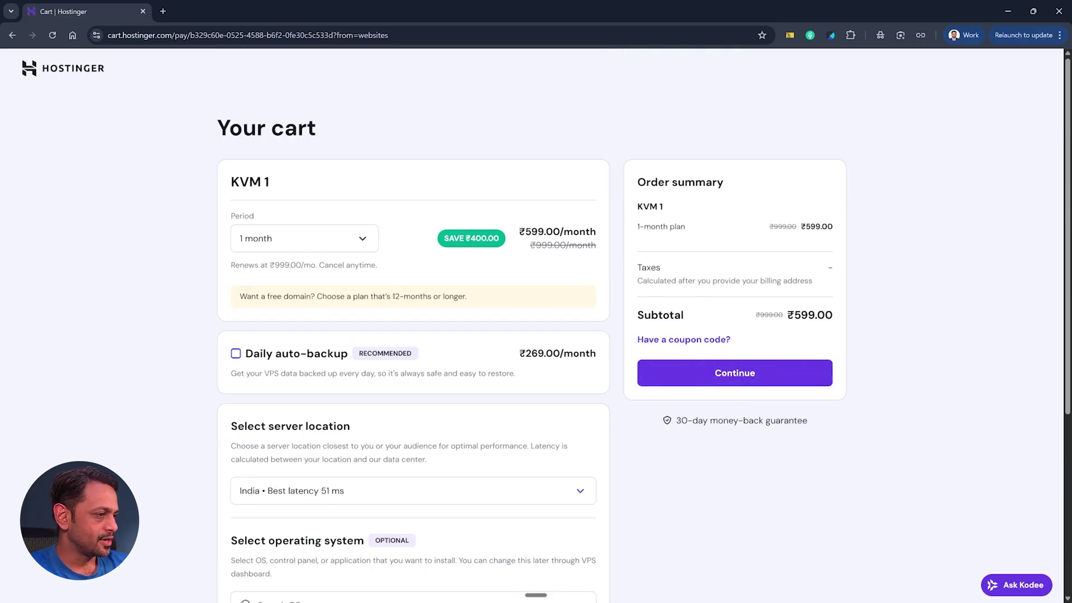
{"action": "left_click_drag", "start_coordinate": [673, 423], "coordinate": [813, 429]}
{"action": "left_click", "coordinate": [813, 428]}
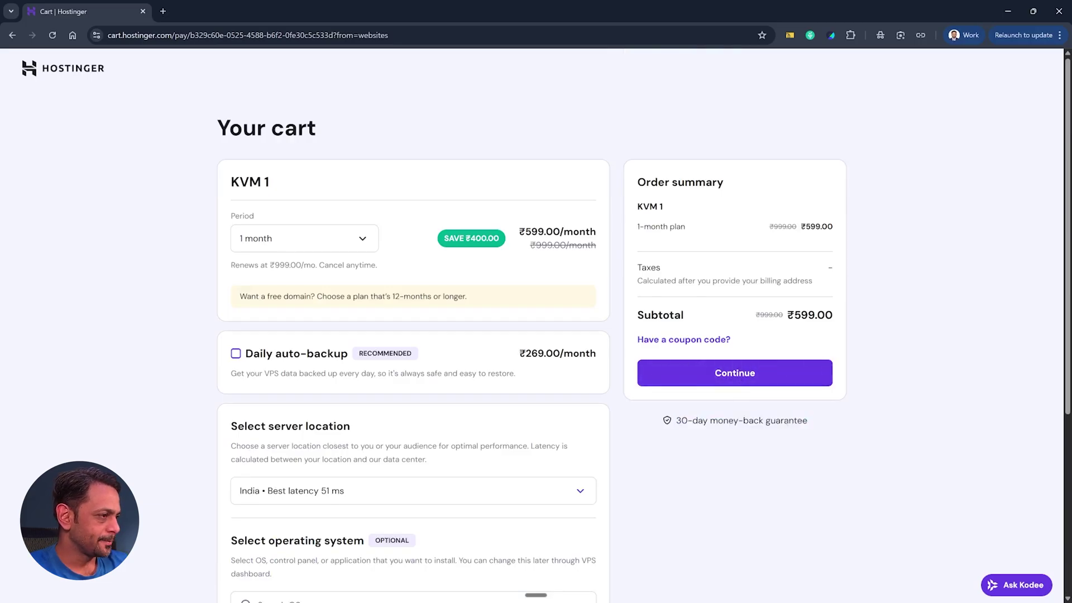
Step: Register on Hostinger with the first Google account and allow access to reach checkout
{"action": "left_click", "coordinate": [756, 374]}
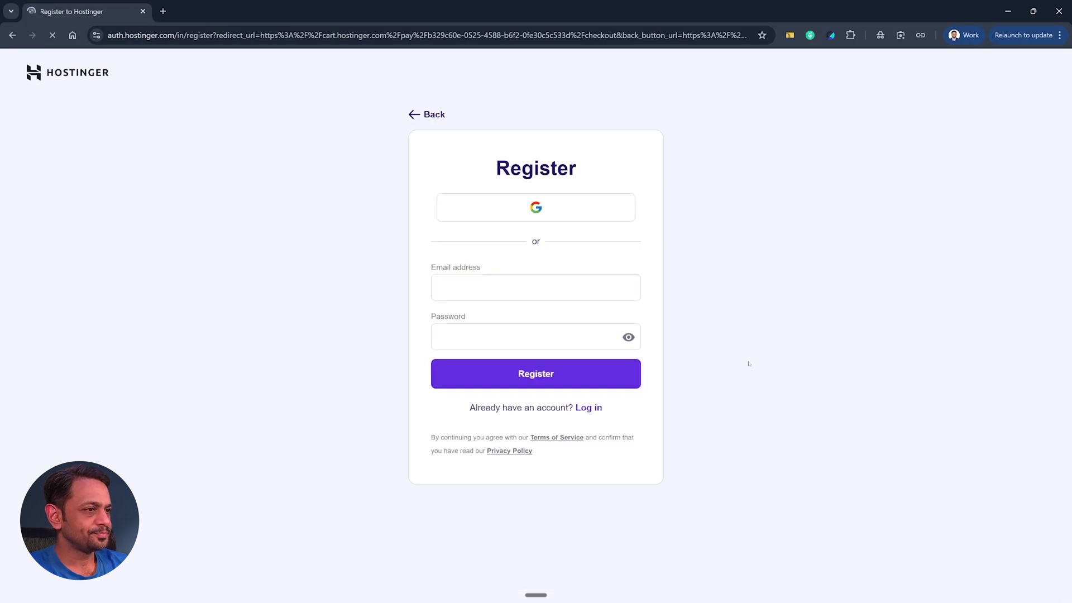
{"action": "left_click", "coordinate": [525, 210]}
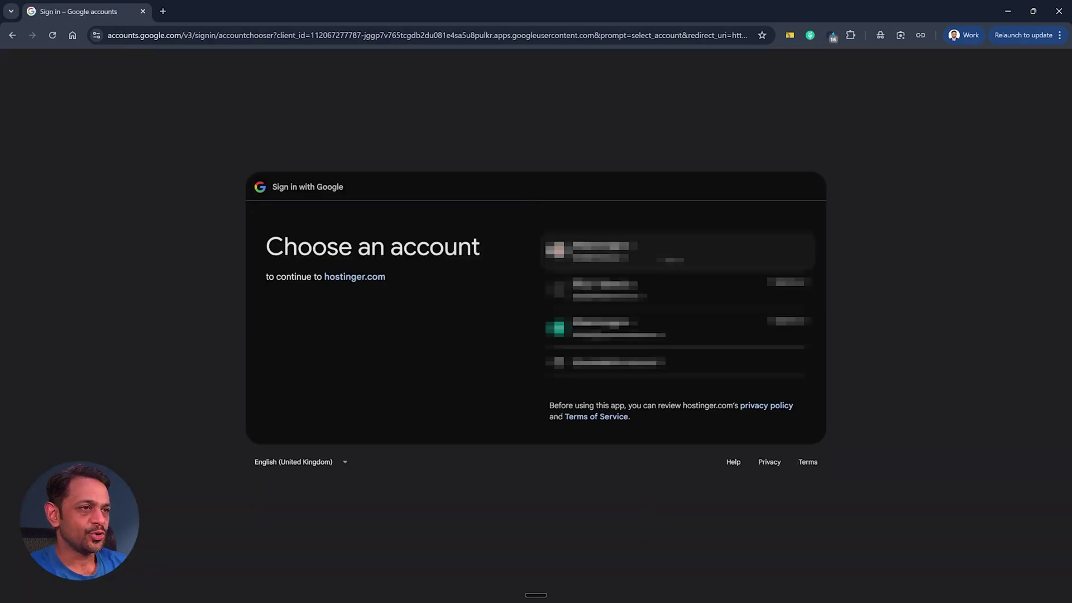
{"action": "key", "text": "Return"}
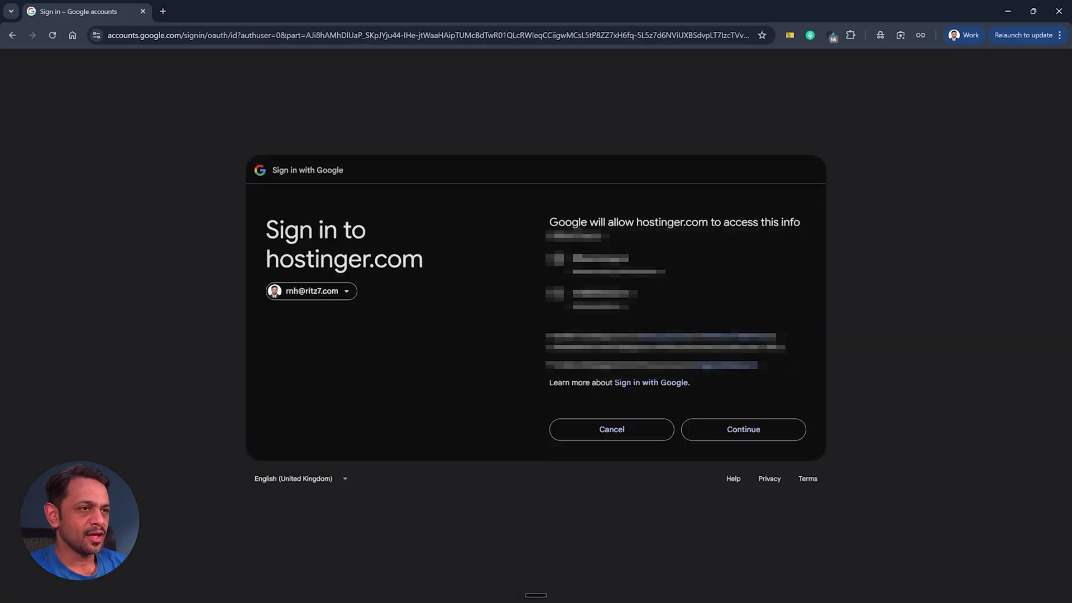
{"action": "left_click", "coordinate": [715, 437]}
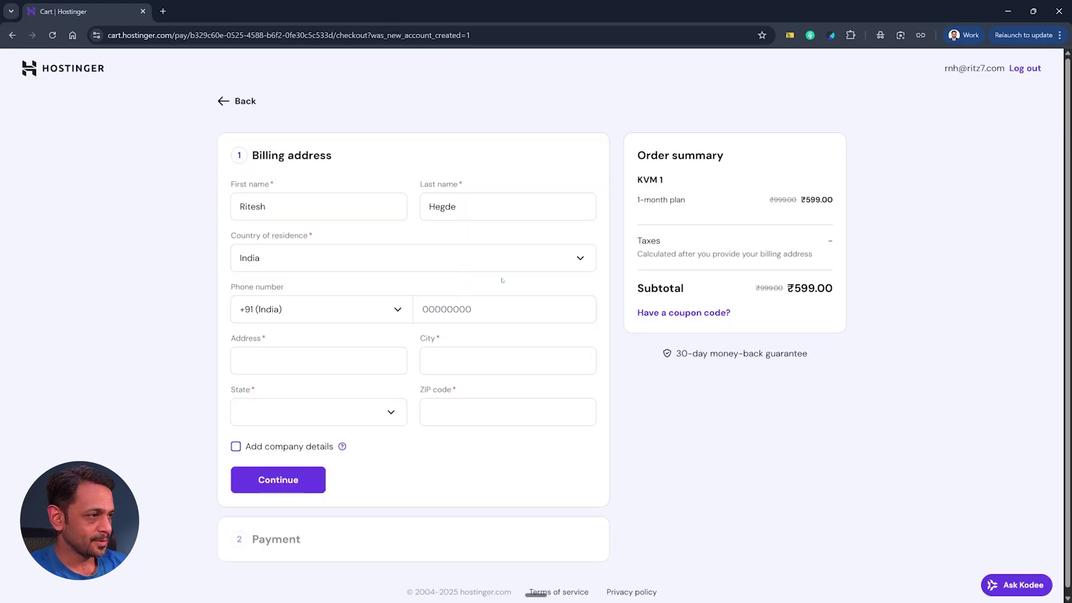
Step: Fill the billing address fields from the saved Chrome autofill address
{"action": "left_click", "coordinate": [236, 446]}
{"action": "left_click", "coordinate": [481, 496]}
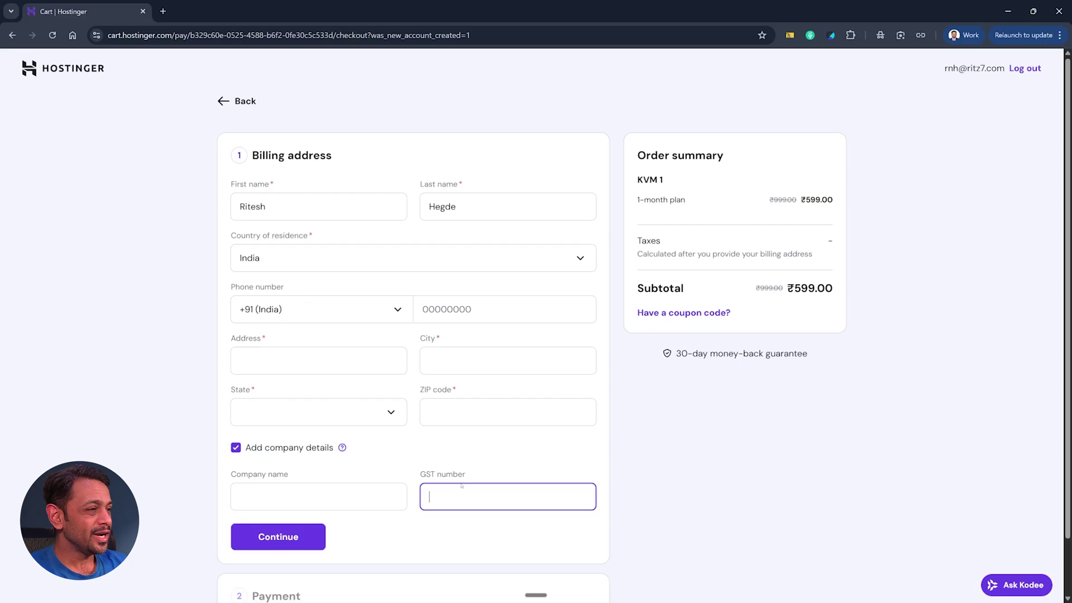
{"action": "left_click", "coordinate": [298, 373]}
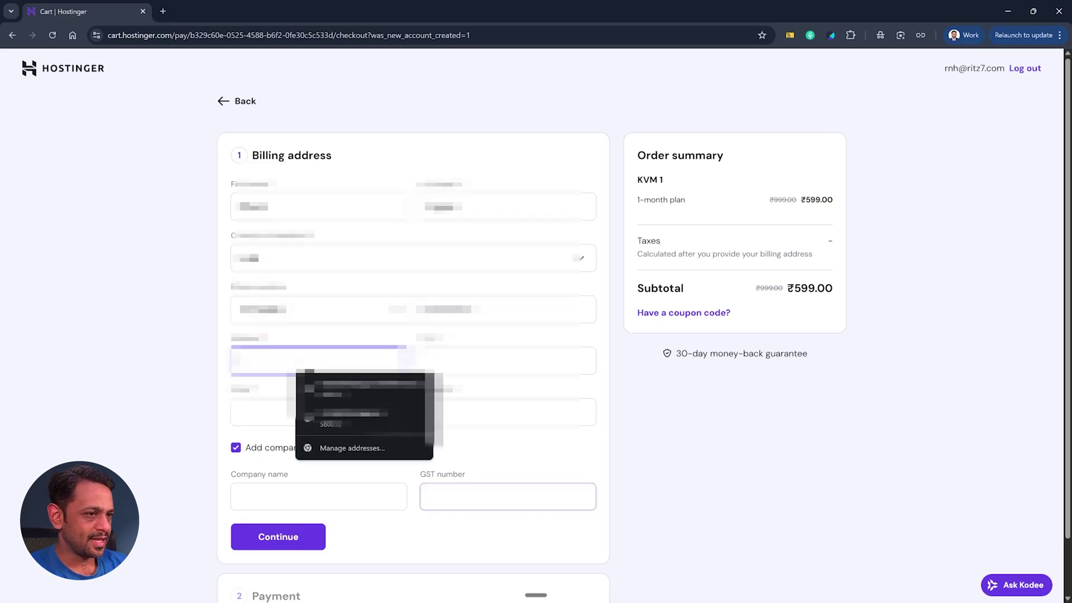
{"action": "key", "text": "Down"}
{"action": "key", "text": "Return"}
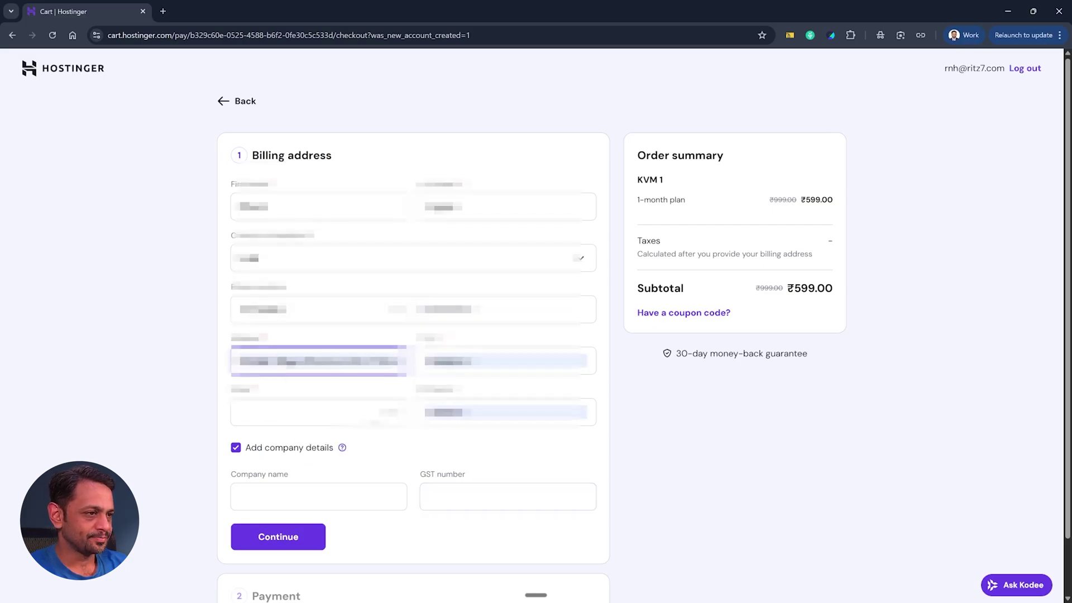
Step: Set the state to Karnātaka, drop company details, and submit the billing address
{"action": "left_click", "coordinate": [296, 412]}
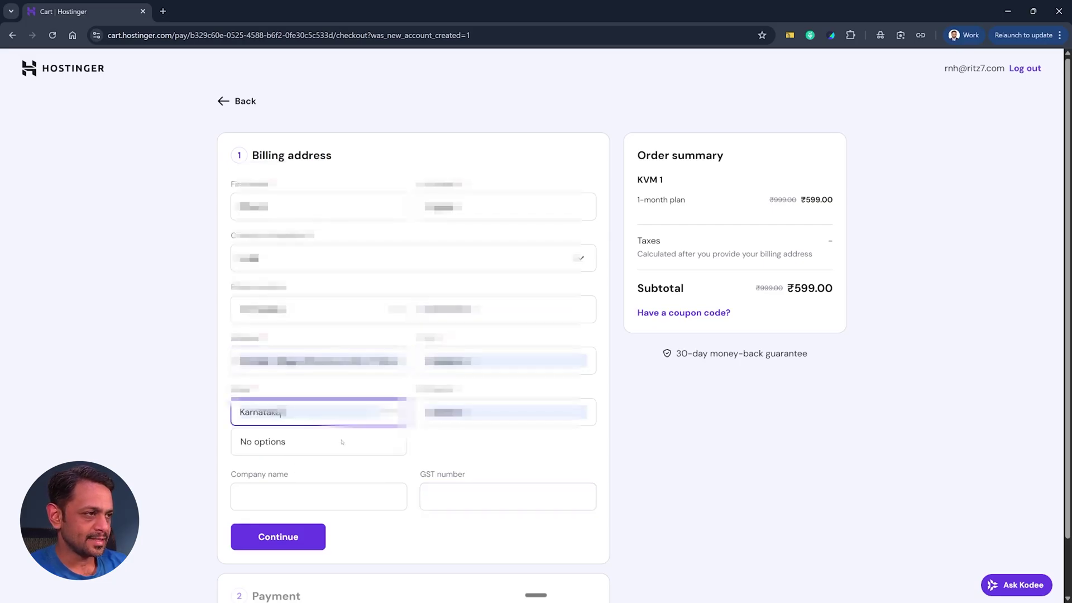
{"action": "key", "text": "BackSpace"}
{"action": "key", "text": "BackSpace"}
{"action": "key", "text": "BackSpace"}
{"action": "key", "text": "BackSpace"}
{"action": "key", "text": "BackSpace"}
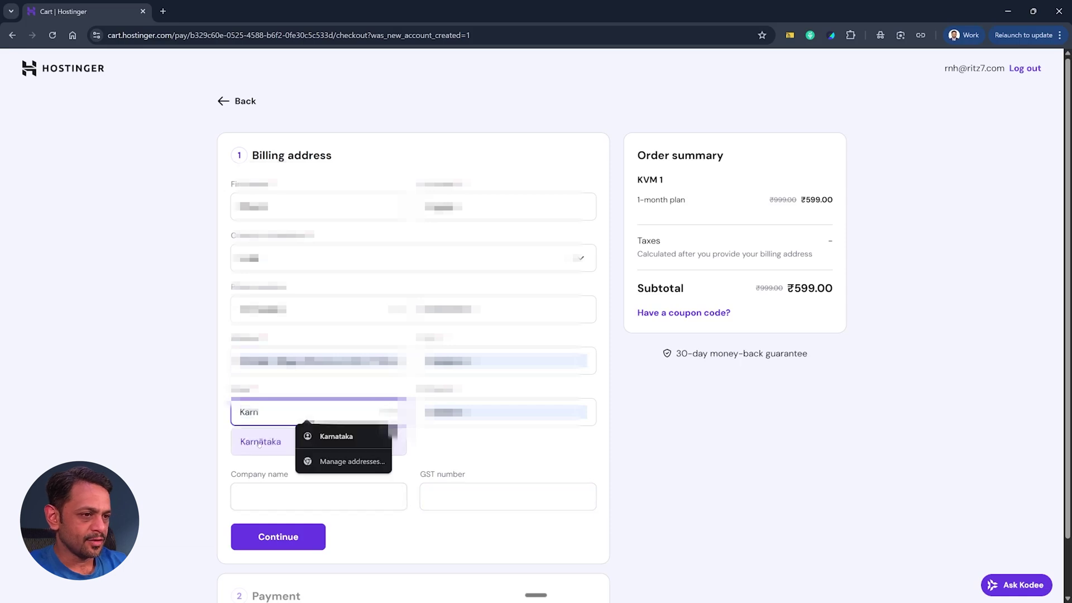
{"action": "left_click", "coordinate": [261, 442]}
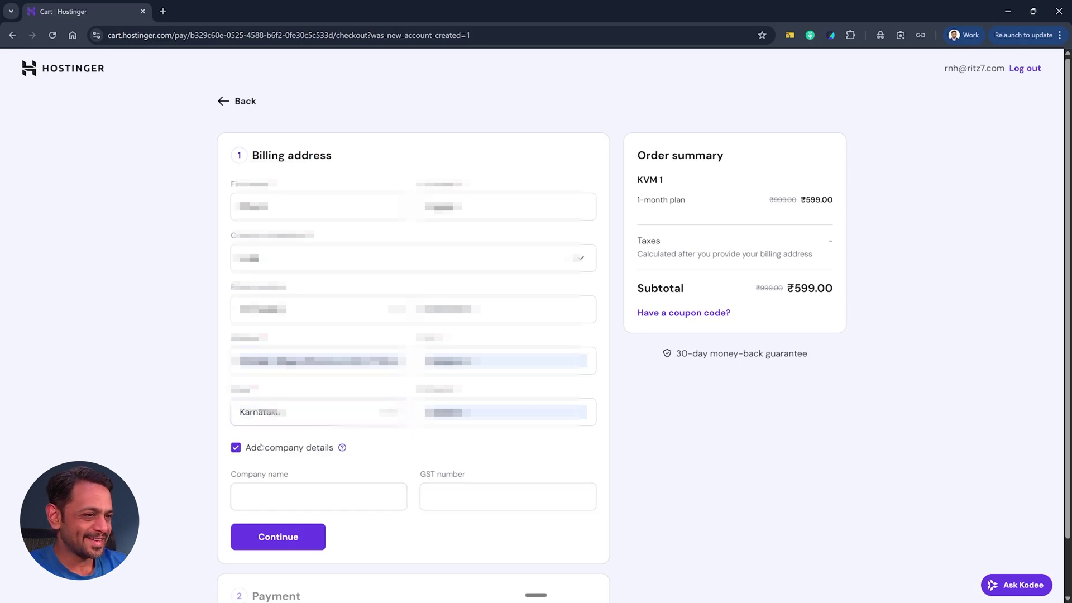
{"action": "left_click", "coordinate": [263, 411]}
{"action": "key", "text": "BackSpace"}
{"action": "key", "text": "BackSpace"}
{"action": "key", "text": "BackSpace"}
{"action": "key", "text": "BackSpace"}
{"action": "key", "text": "BackSpace"}
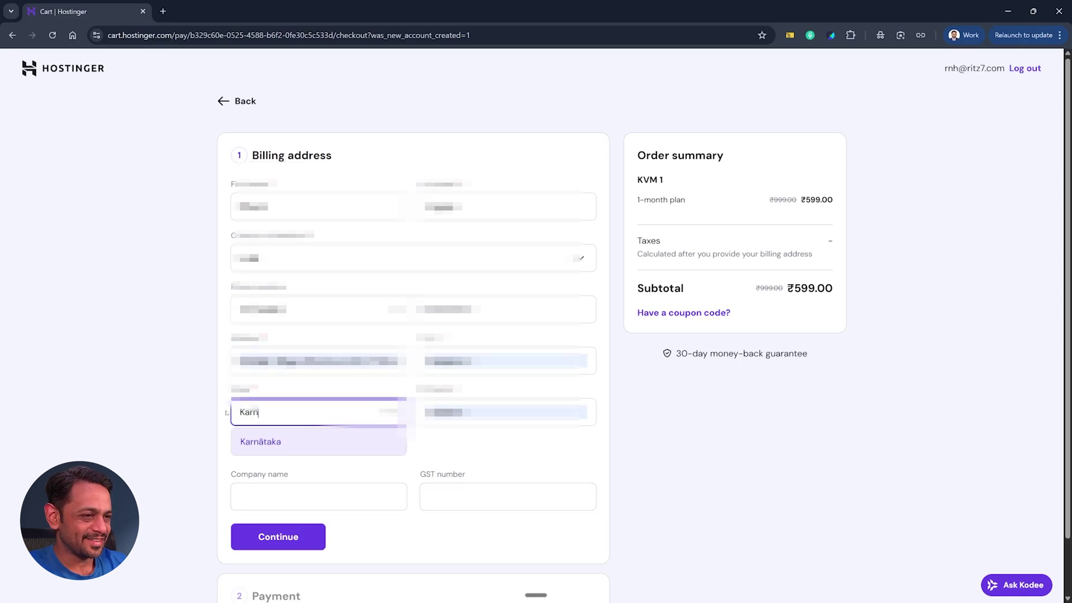
{"action": "left_click", "coordinate": [246, 442]}
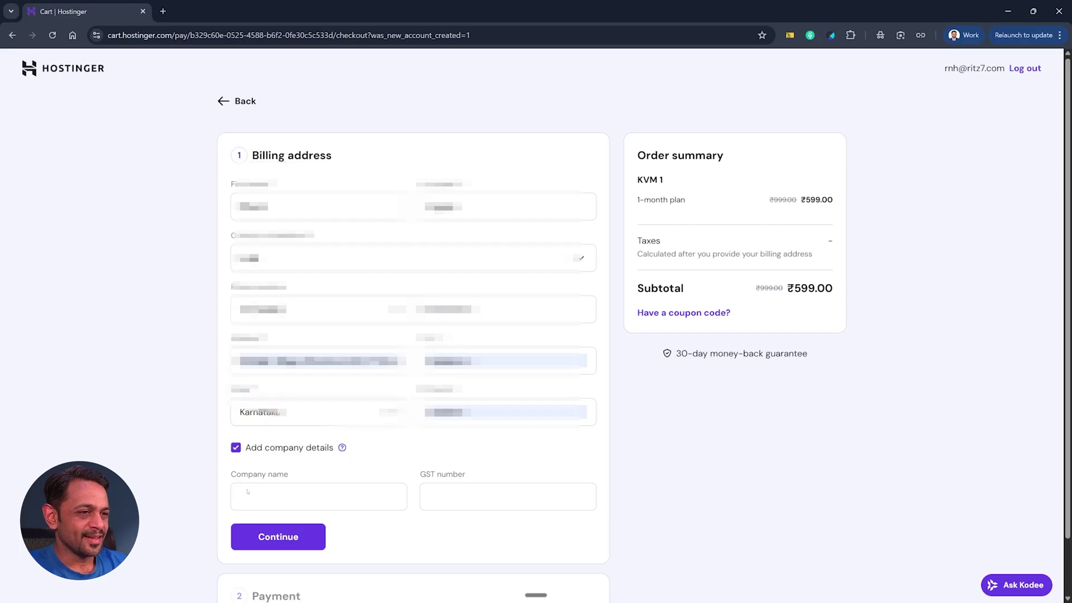
{"action": "left_click", "coordinate": [236, 448]}
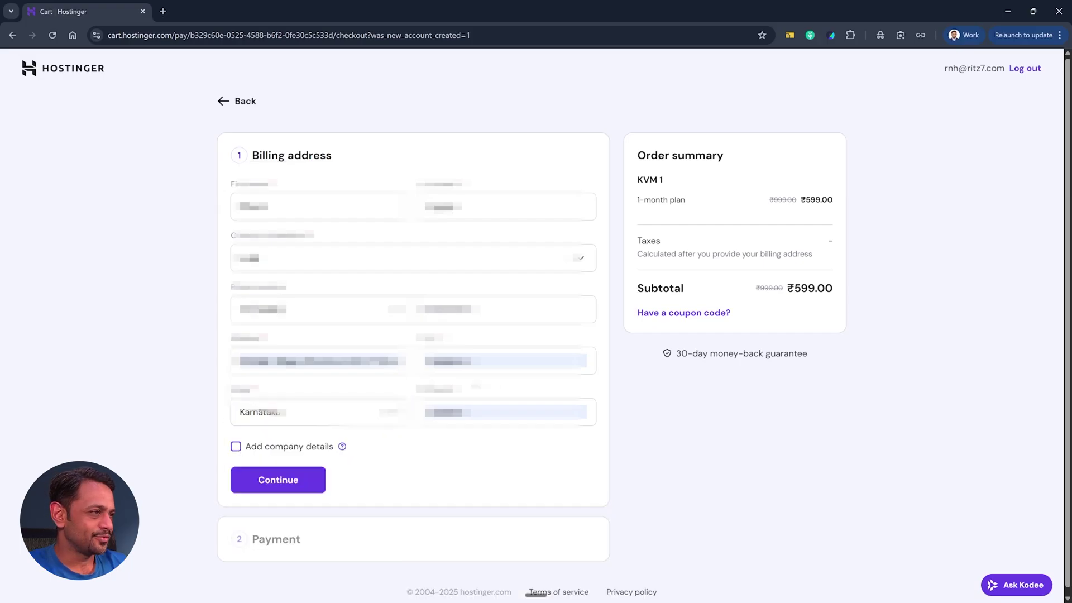
{"action": "left_click", "coordinate": [274, 481]}
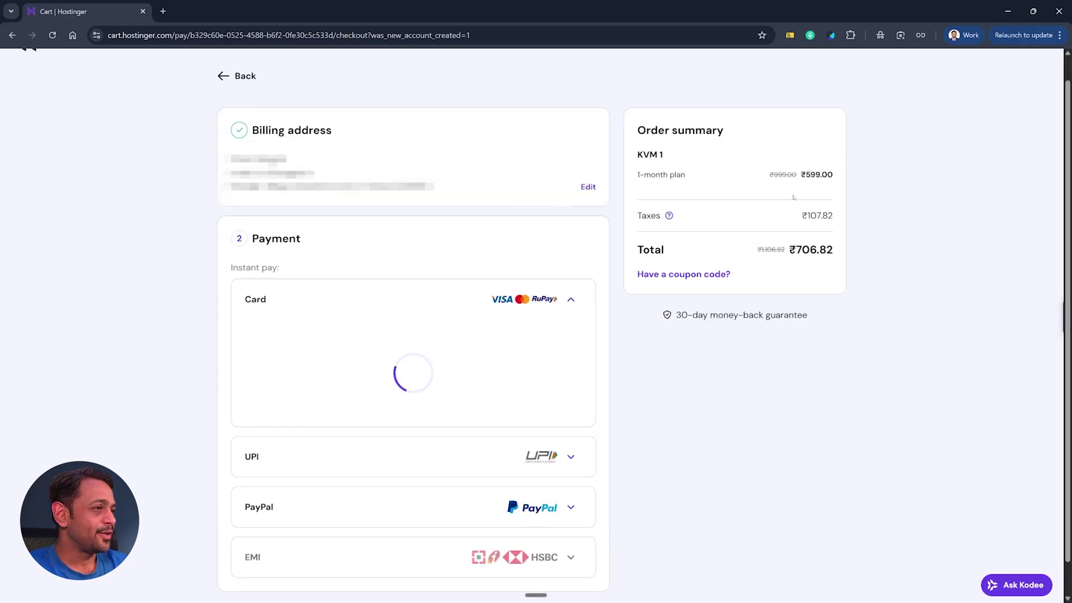
Step: Reopen the billing address and enter 'abcd' as the company name
{"action": "left_click_drag", "start_coordinate": [808, 215], "coordinate": [839, 215]}
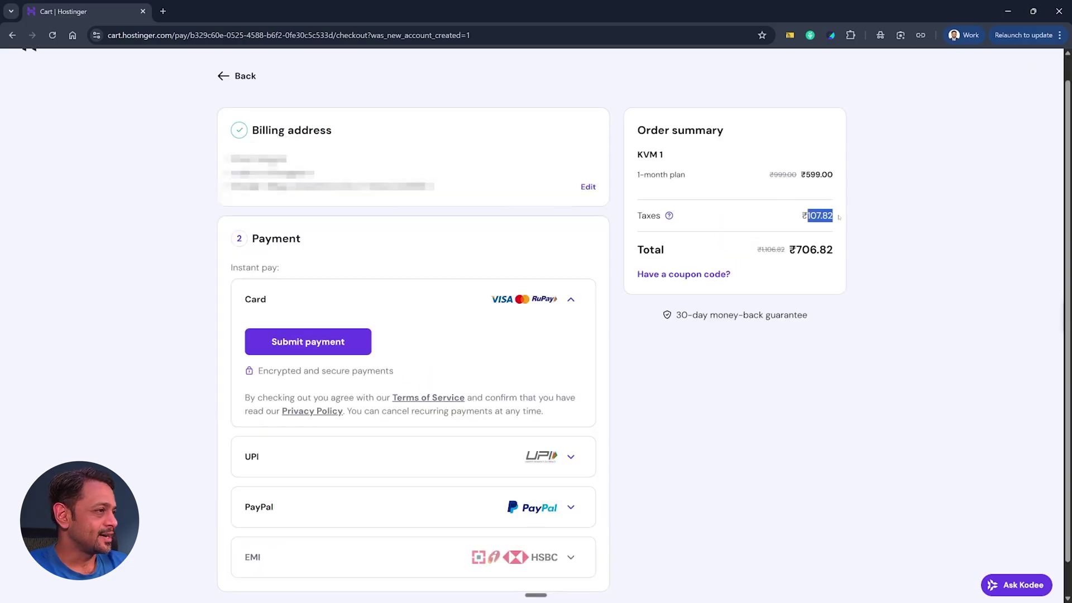
{"action": "left_click", "coordinate": [839, 216]}
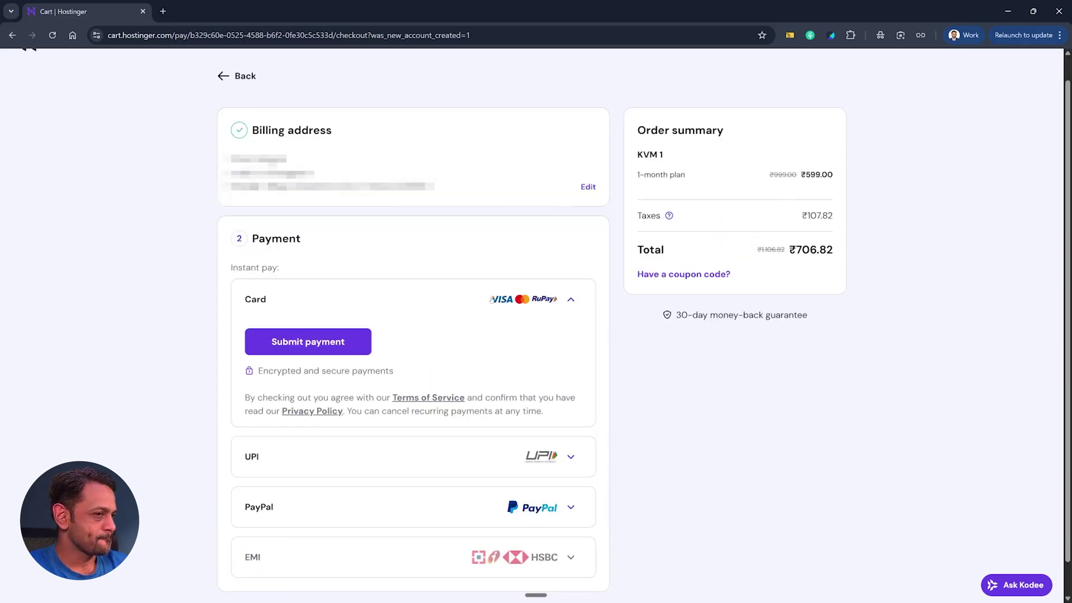
{"action": "left_click", "coordinate": [588, 187]}
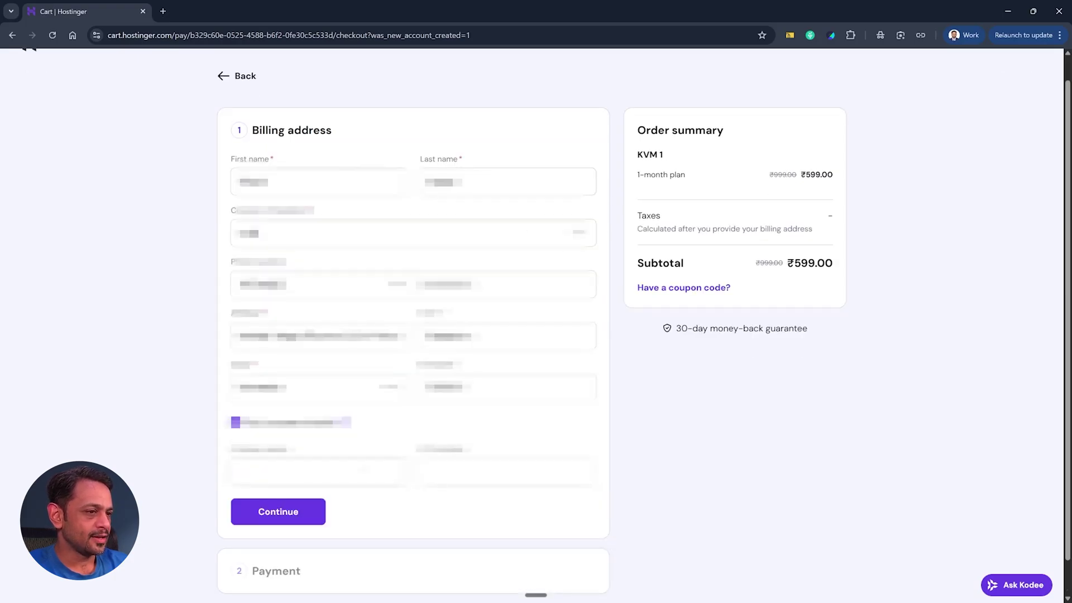
{"action": "left_click", "coordinate": [318, 471]}
{"action": "type", "text": "abcd"}
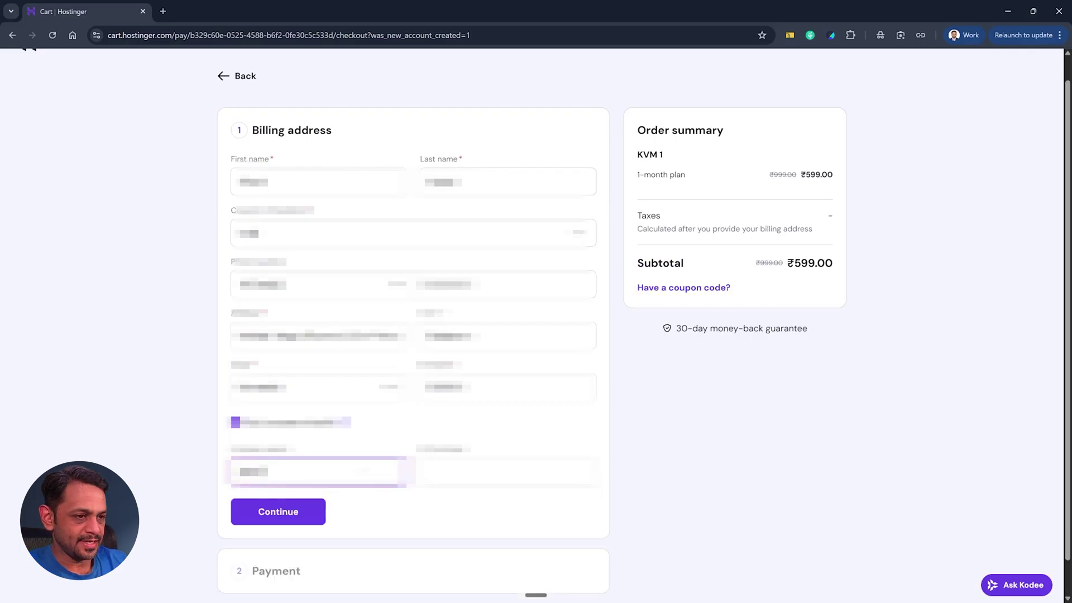
Step: Replace the invalid GST number with a valid one and save the billing details
{"action": "left_click", "coordinate": [507, 472]}
{"action": "type", "text": "22AAAAA0000A"}
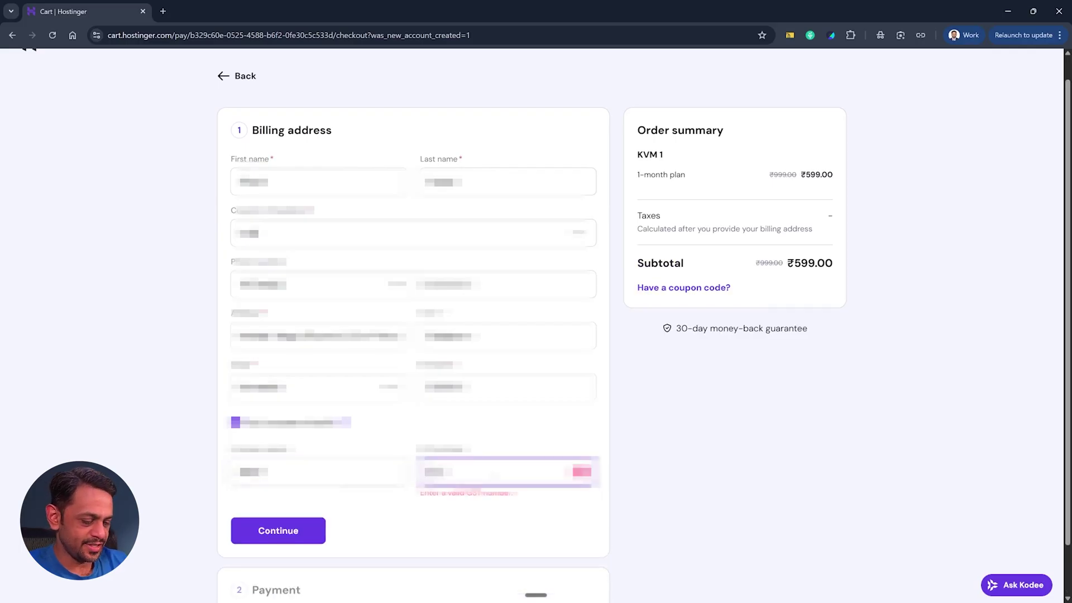
{"action": "key", "text": "ctrl+a"}
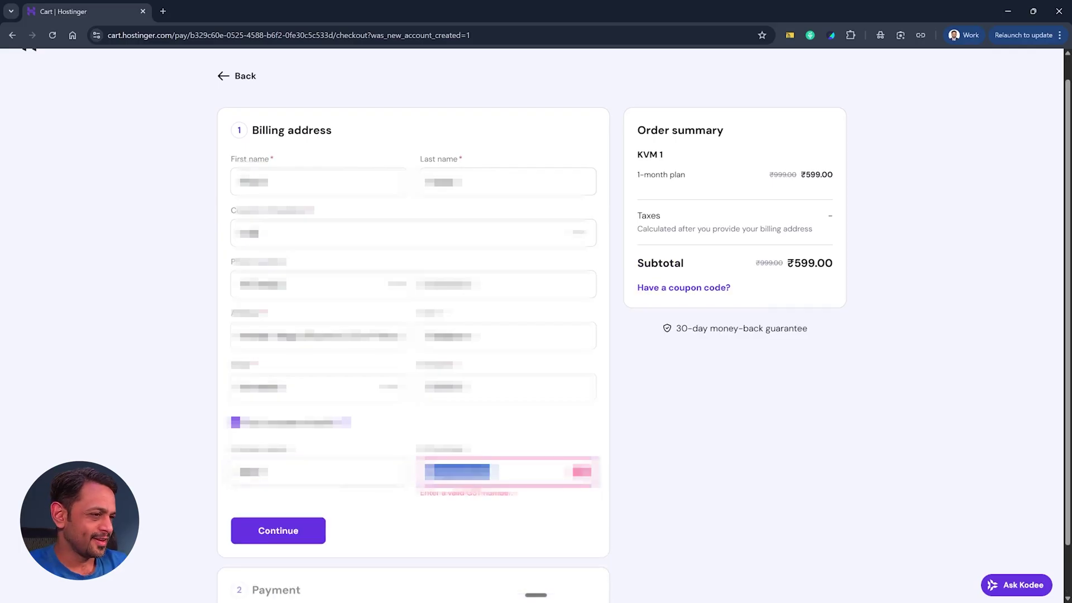
{"action": "key", "text": "BackSpace"}
{"action": "type", "text": "22AAAAA0000A1Z5"}
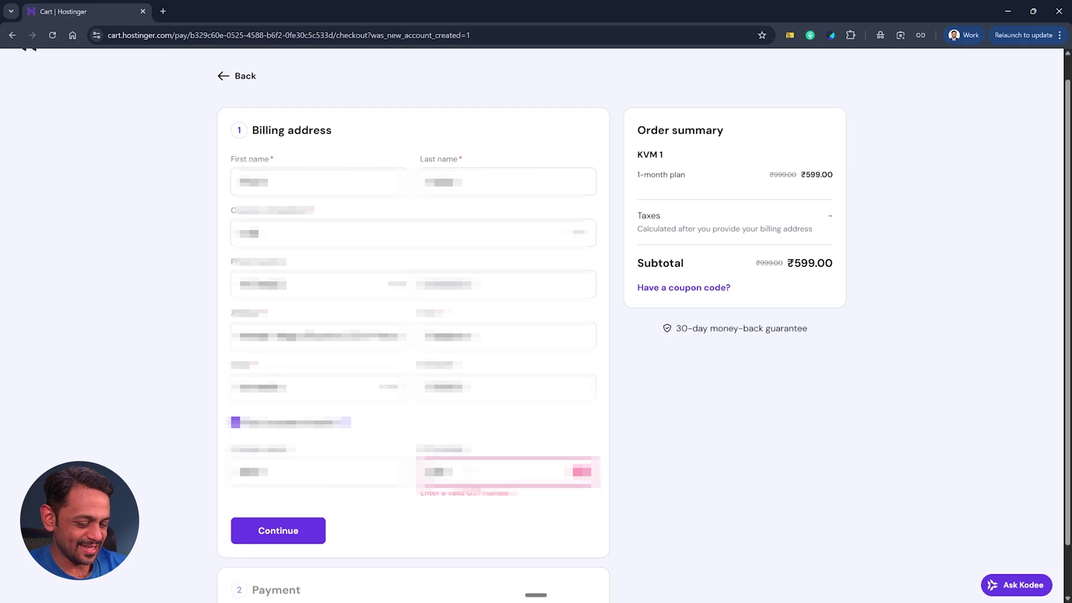
{"action": "left_click", "coordinate": [723, 304]}
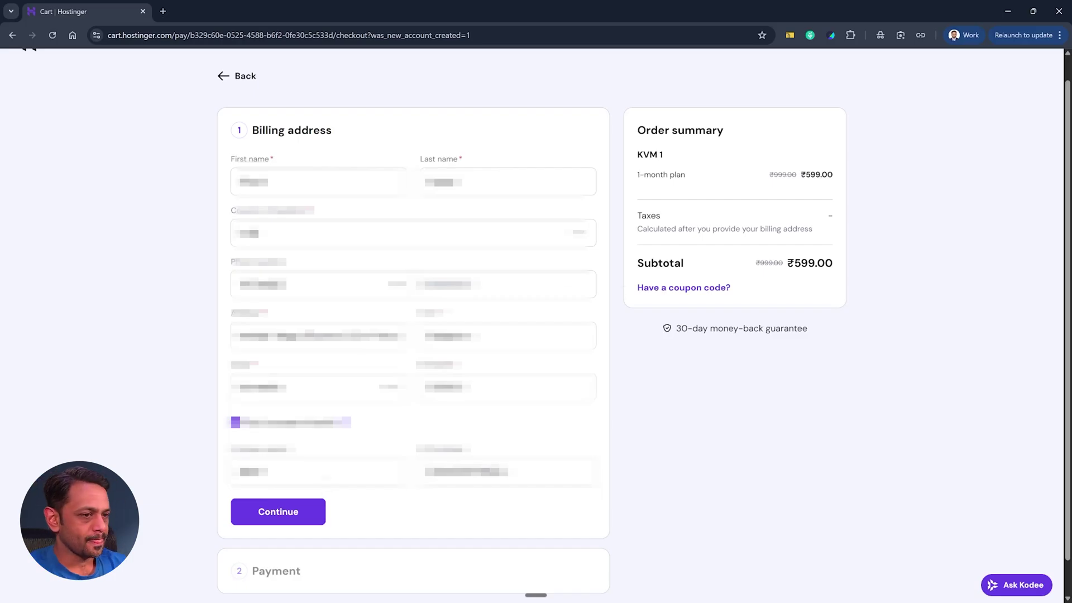
{"action": "left_click", "coordinate": [306, 511]}
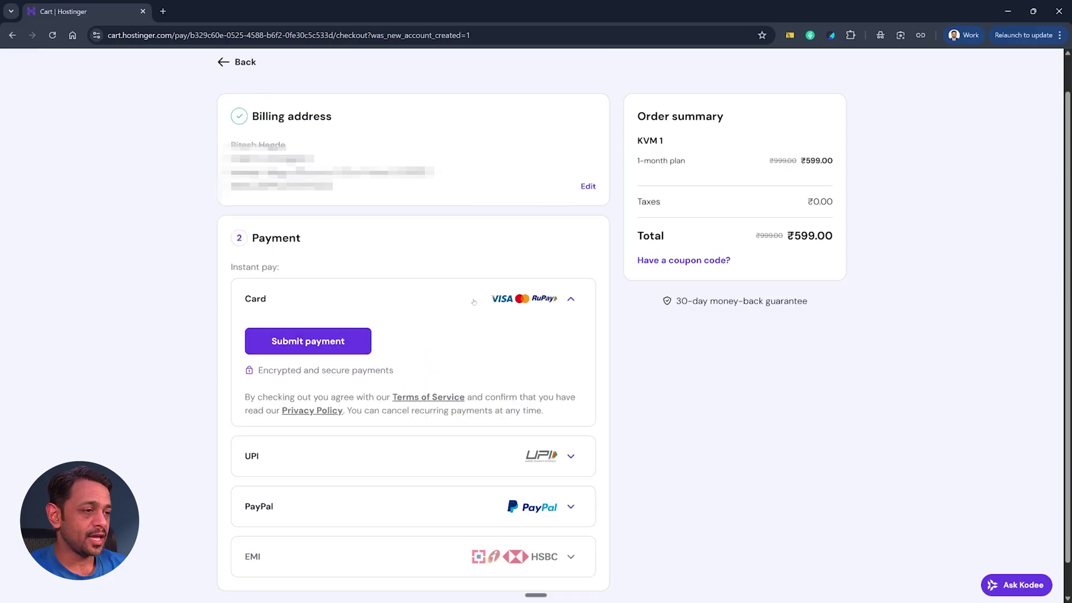
Step: Review the Card, UPI, PayPal and EMI payment options, then minimise the checkout window
{"action": "scroll", "coordinate": [251, 418], "scroll_direction": "down", "scroll_amount": 1}
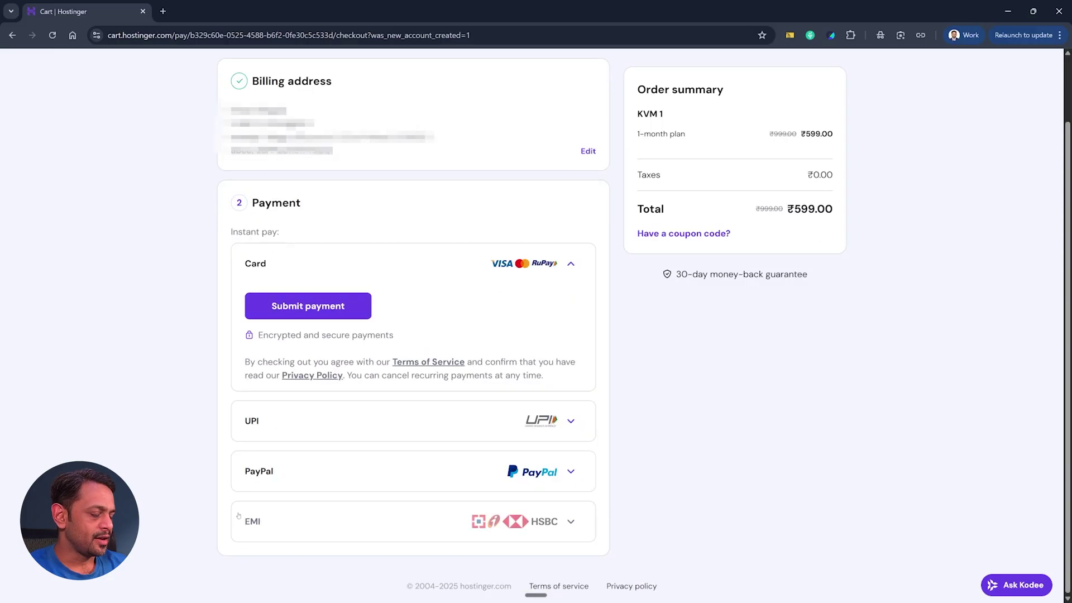
{"action": "mouse_move", "coordinate": [253, 524]}
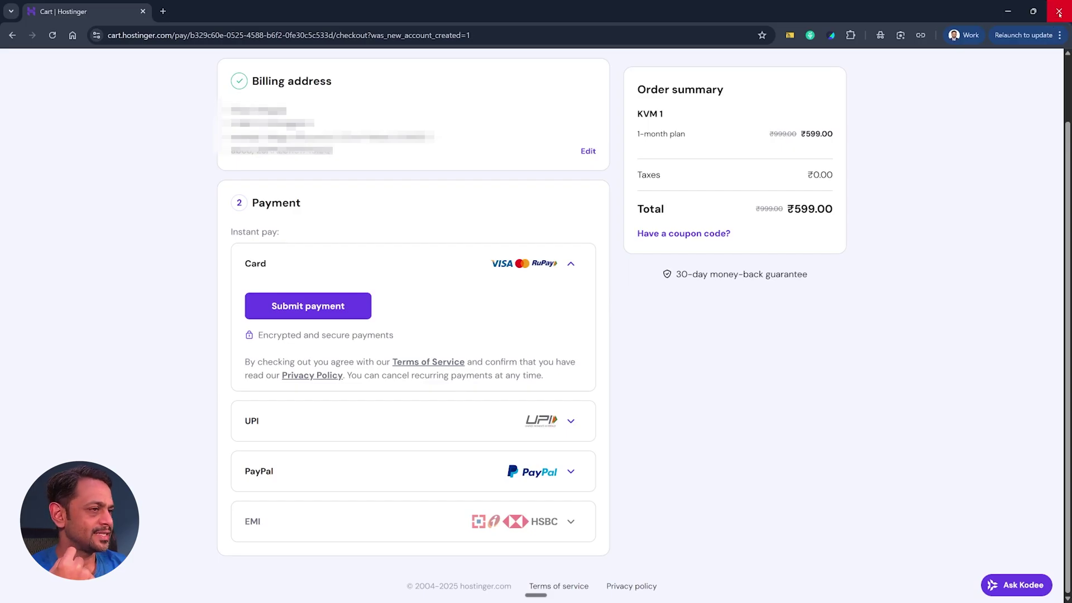
{"action": "left_click", "coordinate": [1008, 11]}
Step: Search Google for 'hostinger', open the Hostinger site, and go to the VPS server list
{"action": "type", "text": "hostinger"}
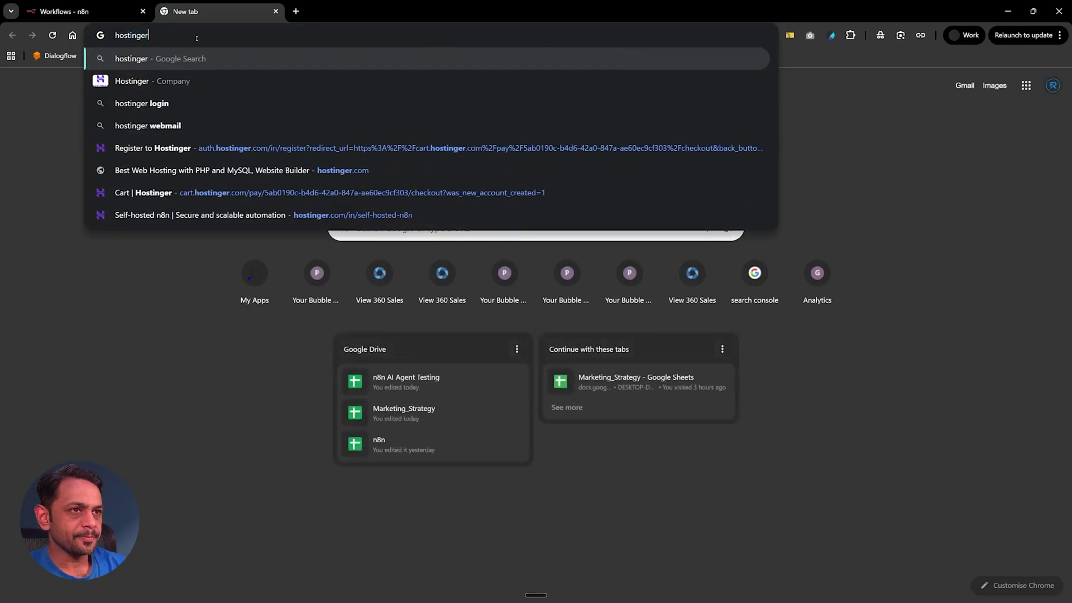
{"action": "key", "text": "Return"}
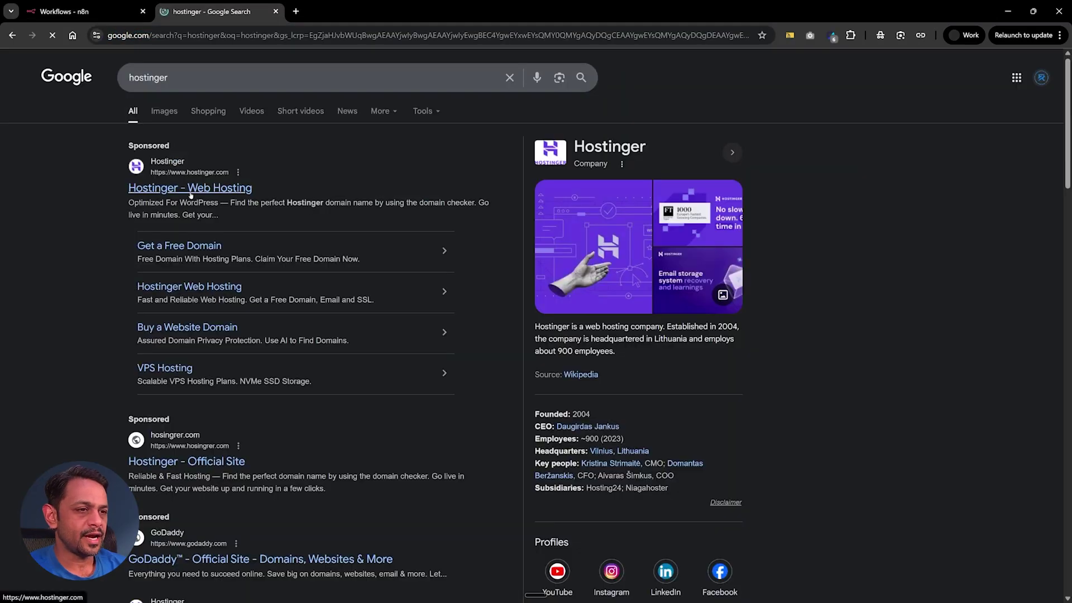
{"action": "left_click", "coordinate": [261, 182]}
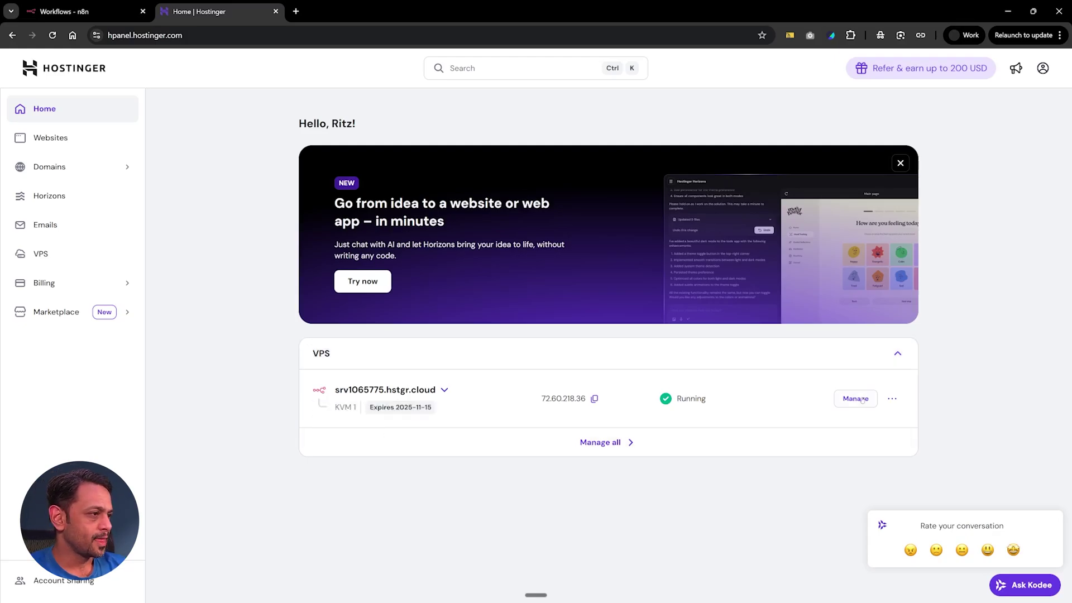
{"action": "left_click", "coordinate": [51, 258]}
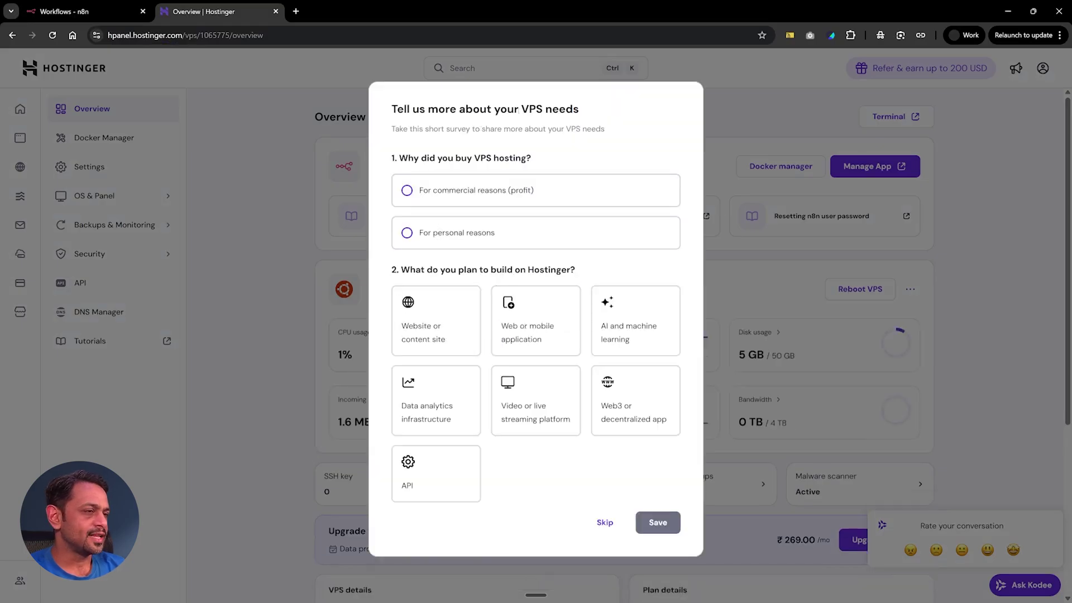
{"action": "left_click", "coordinate": [606, 523]}
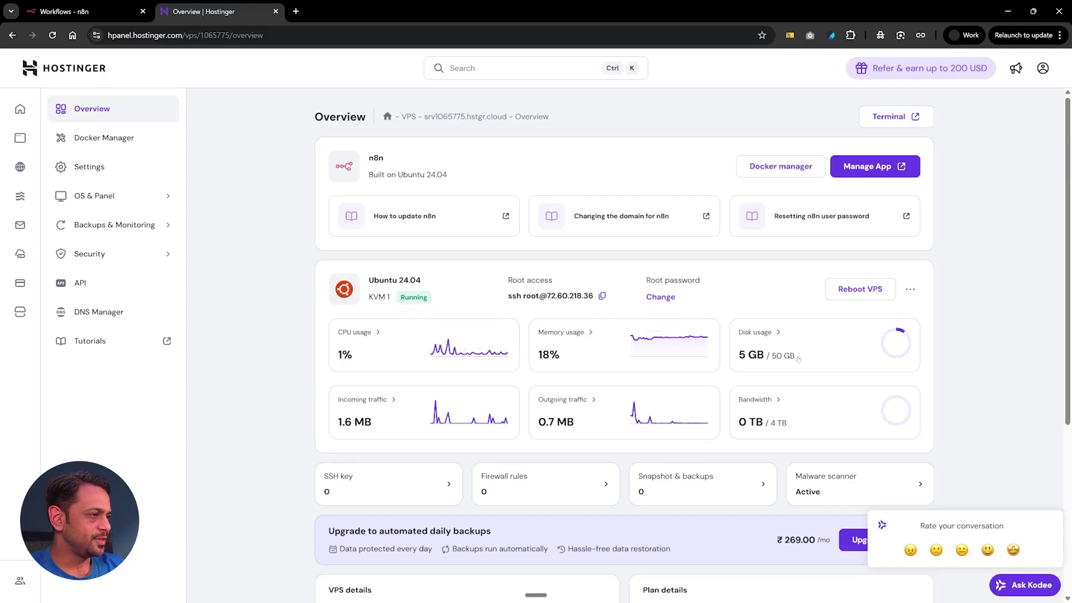
{"action": "mouse_move", "coordinate": [551, 358]}
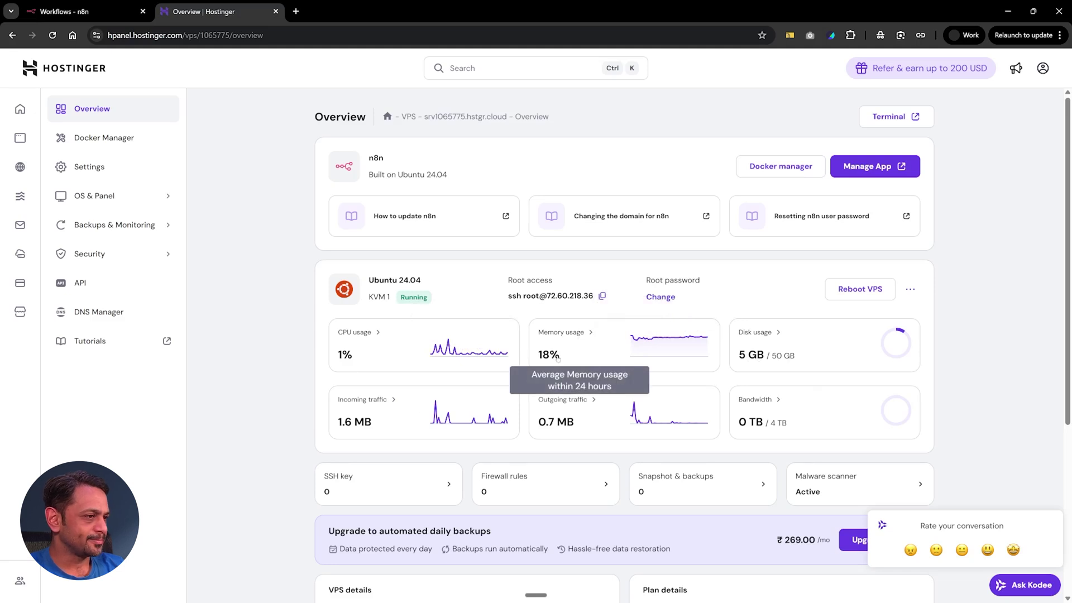
{"action": "mouse_move", "coordinate": [365, 424]}
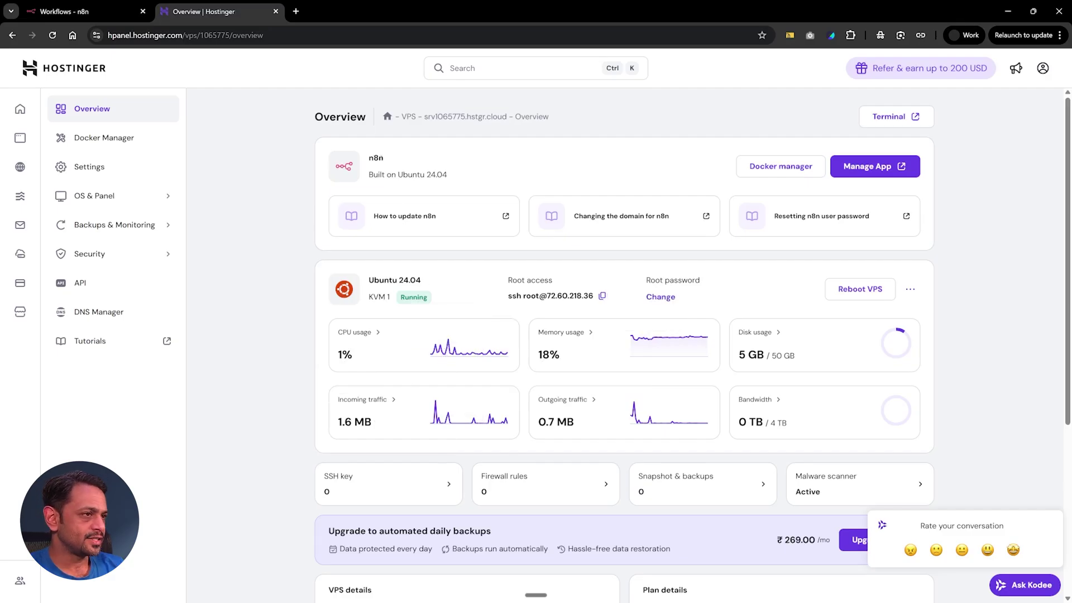
Step: View the 'Resetting n8n user password' guide, close its tab, and open the Chrome menu
{"action": "left_click", "coordinate": [820, 217]}
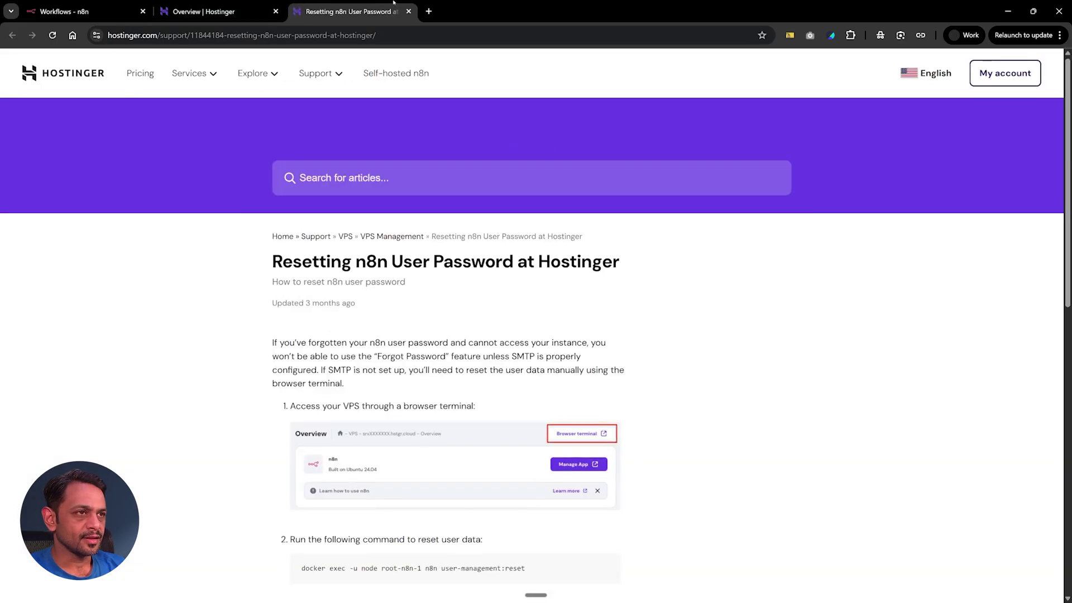
{"action": "left_click", "coordinate": [408, 11]}
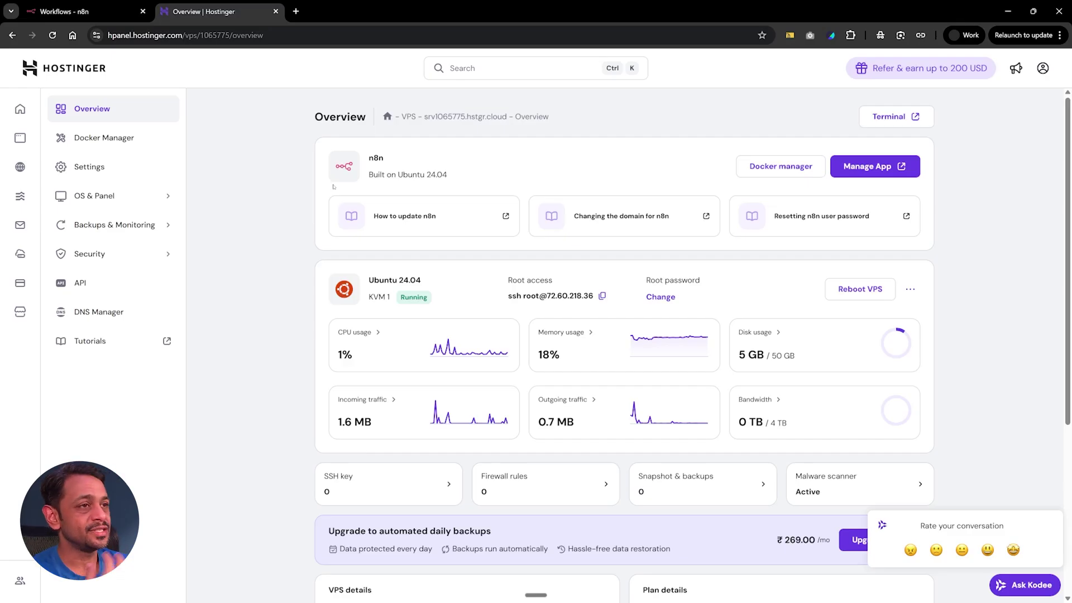
{"action": "left_click", "coordinate": [1046, 35]}
Step: Search n8n in a private window, reach the n8n cloud free-trial signup, then close the window
{"action": "left_click", "coordinate": [960, 120]}
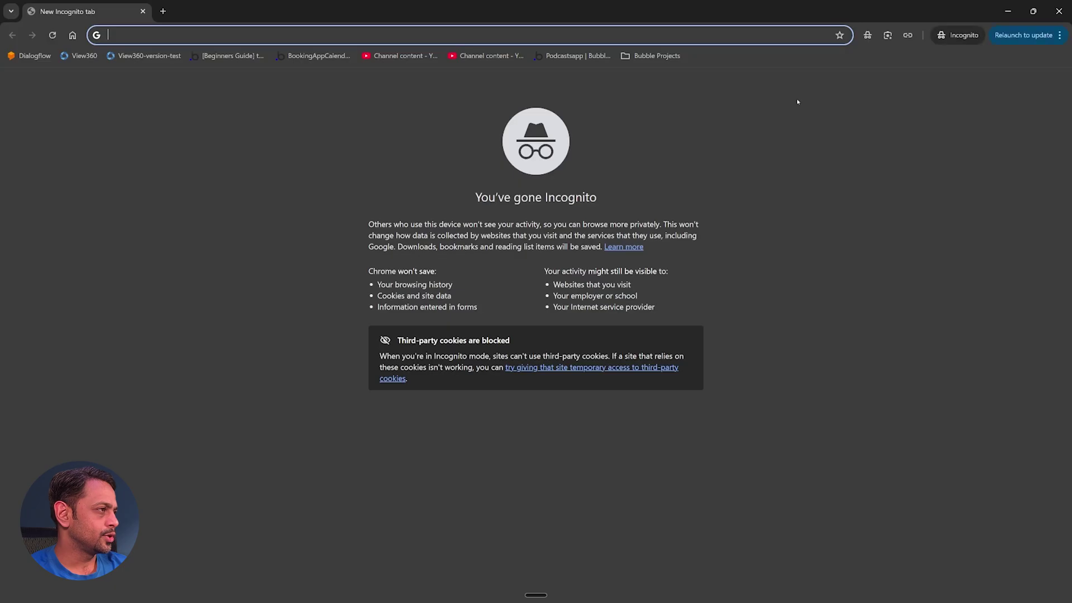
{"action": "type", "text": "n8n"}
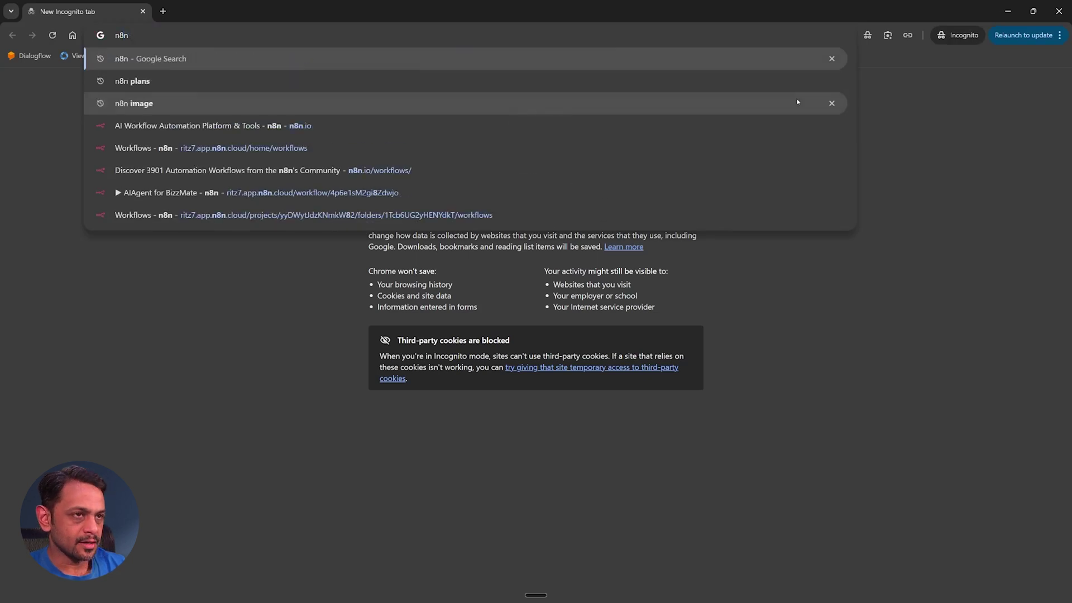
{"action": "key", "text": "Return"}
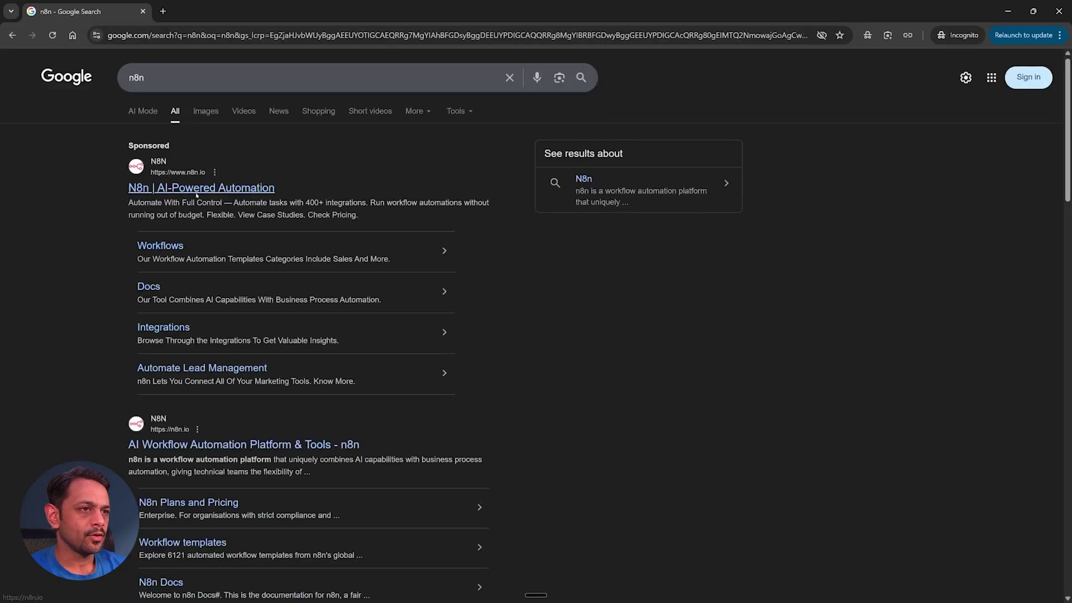
{"action": "left_click", "coordinate": [195, 190]}
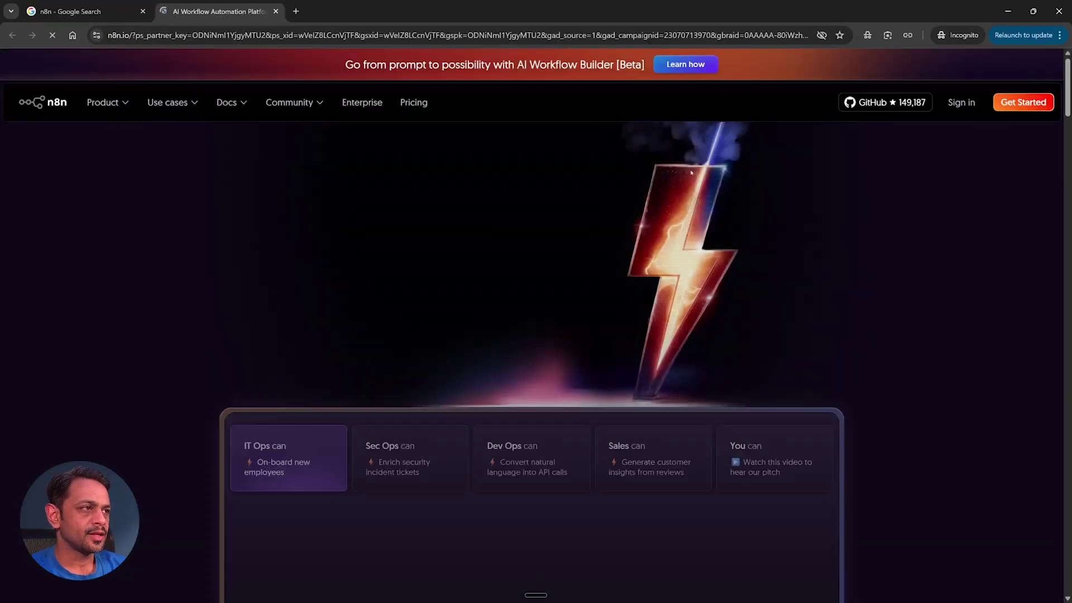
{"action": "left_click", "coordinate": [1023, 102]}
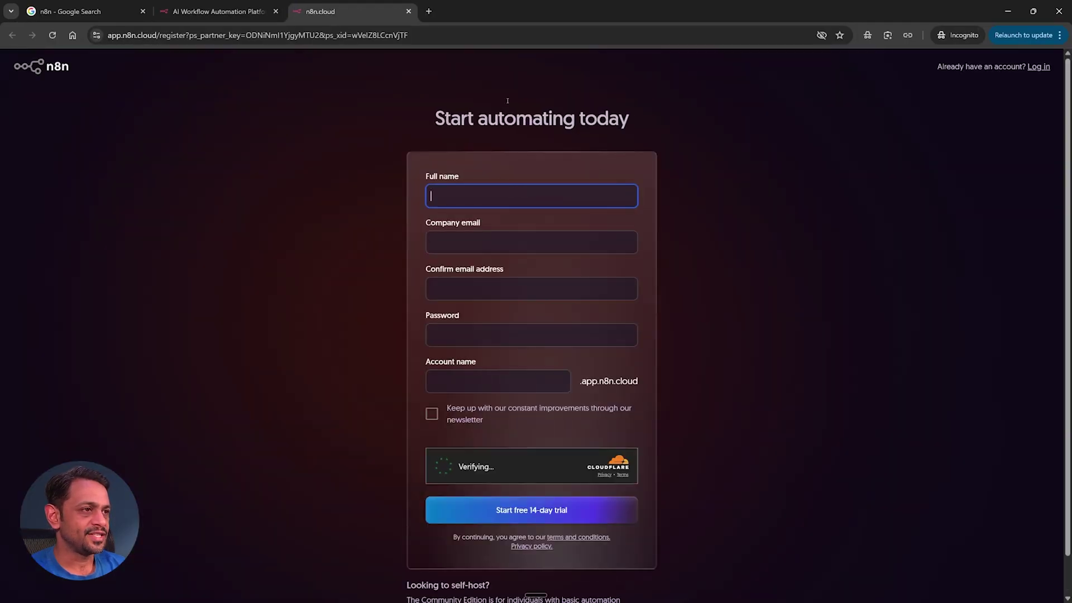
{"action": "left_click", "coordinate": [1055, 12]}
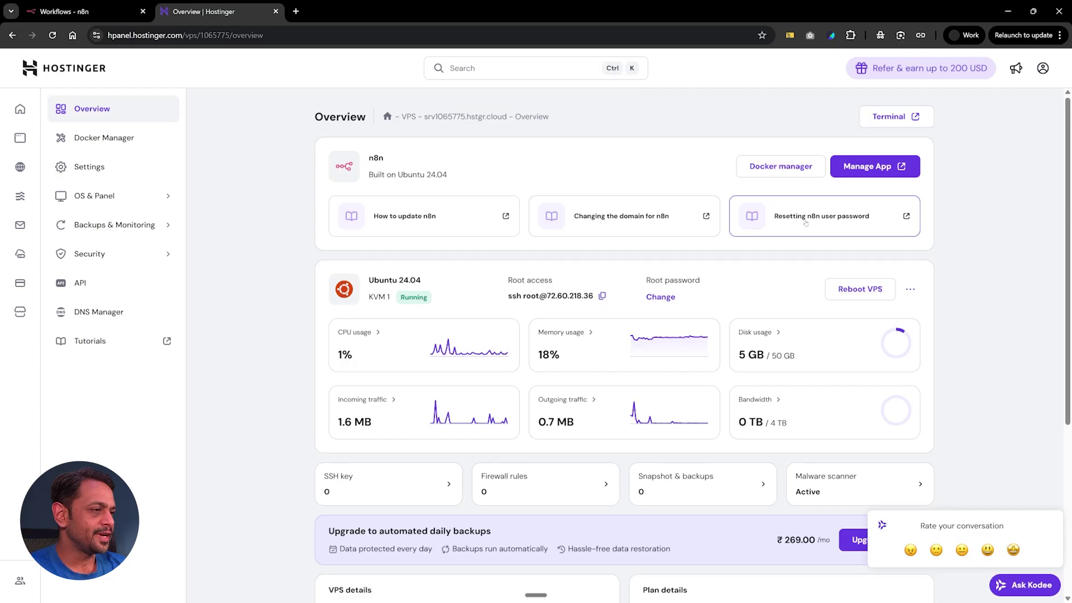
Step: Read the 'Changing the domain for n8n' guide and follow its link on pointing a domain to the VPS IP
{"action": "left_click", "coordinate": [626, 217]}
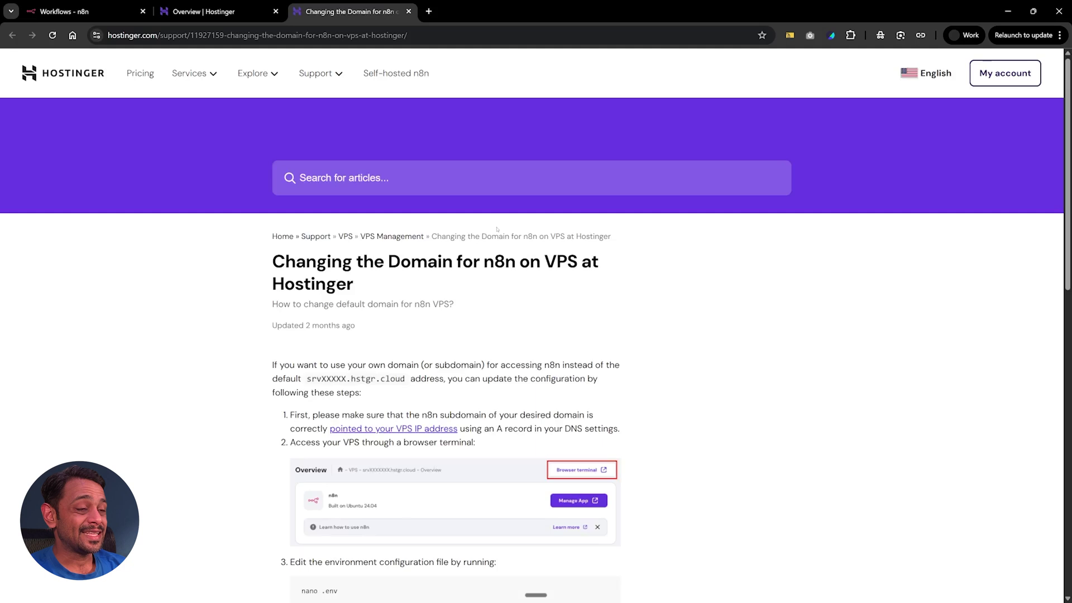
{"action": "left_click", "coordinate": [196, 11]}
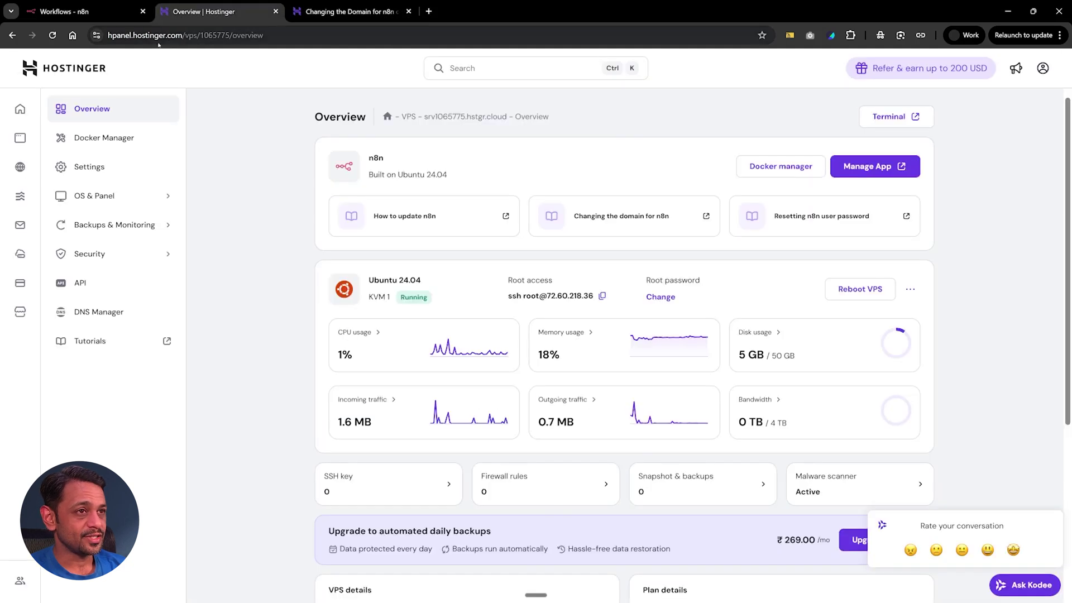
{"action": "left_click", "coordinate": [340, 13]}
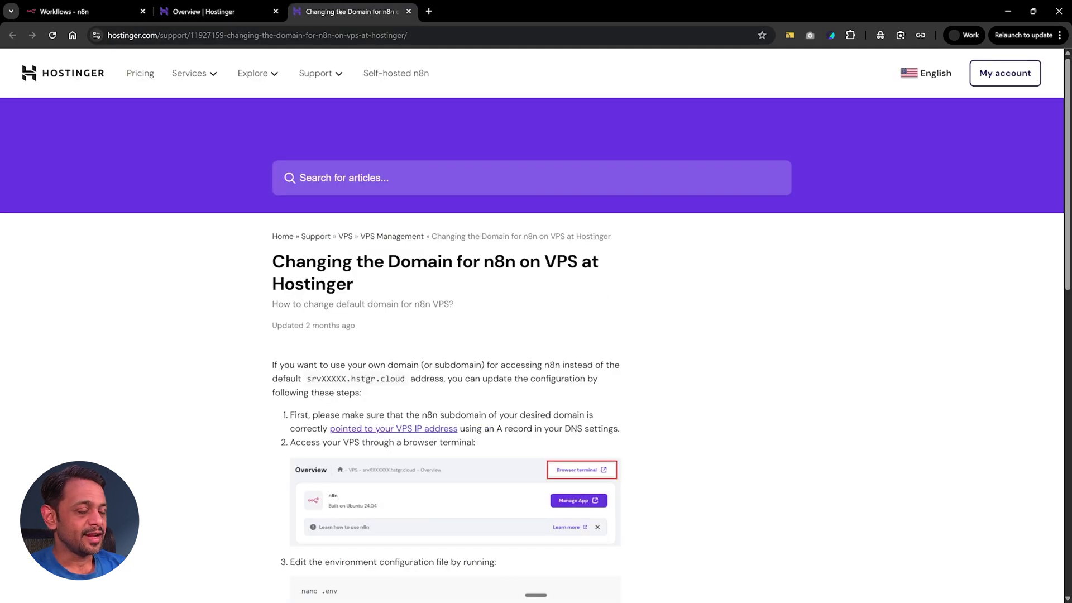
{"action": "scroll", "coordinate": [346, 267], "scroll_direction": "down", "scroll_amount": 2}
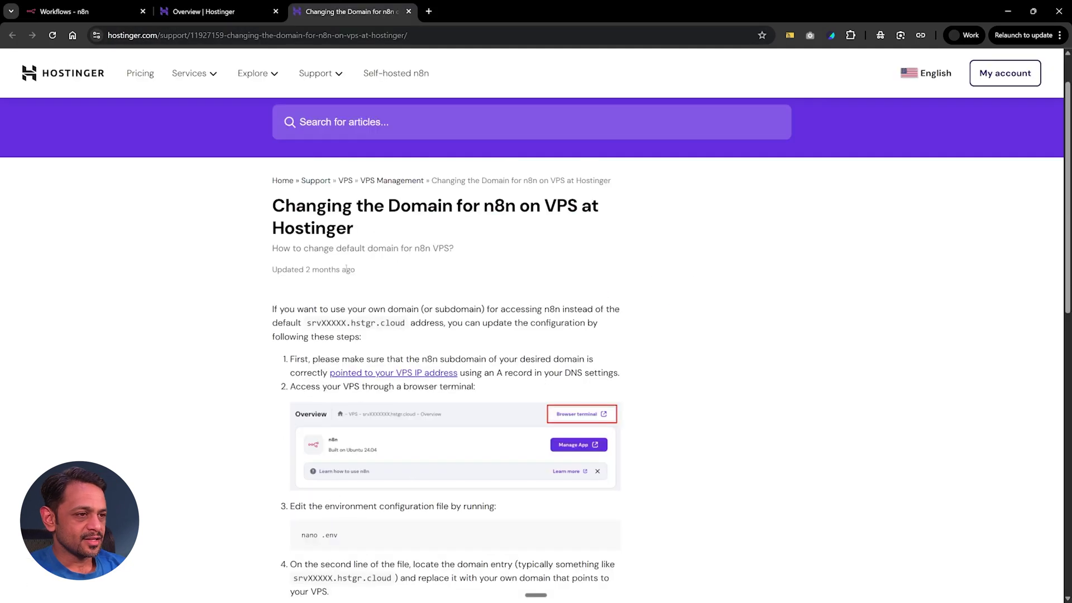
{"action": "scroll", "coordinate": [392, 370], "scroll_direction": "down", "scroll_amount": 2}
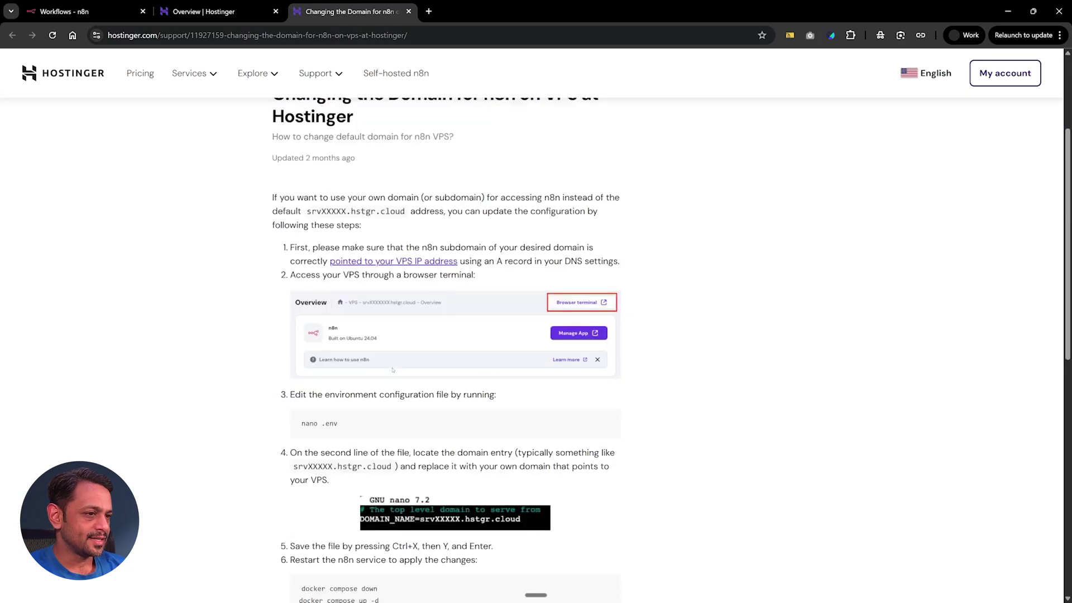
{"action": "scroll", "coordinate": [383, 355], "scroll_direction": "up", "scroll_amount": 2}
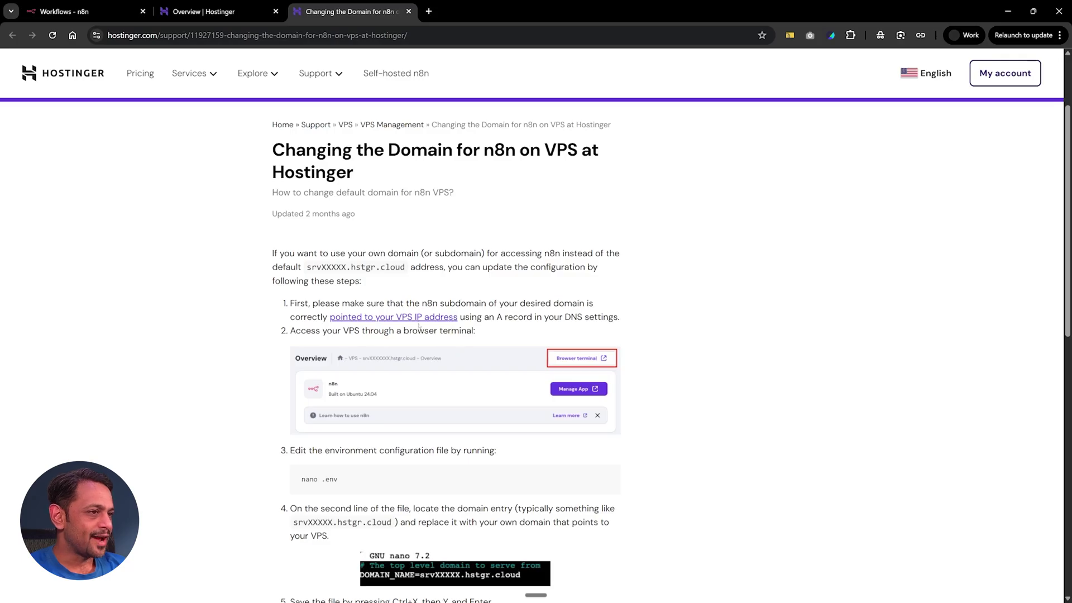
{"action": "left_click", "coordinate": [399, 317]}
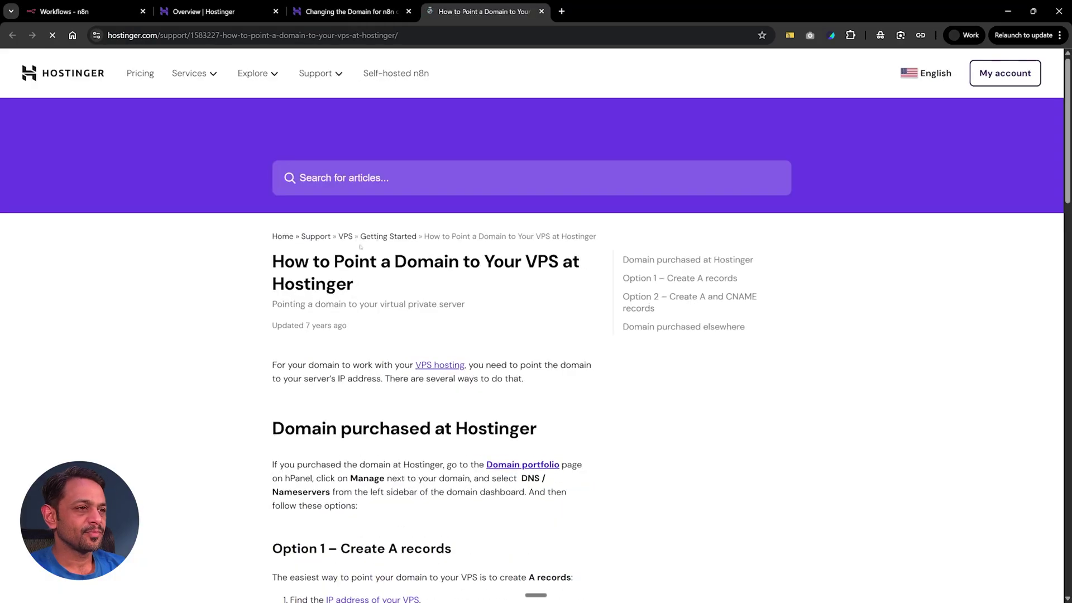
Step: Scroll to Option 1 A records and highlight the www A record details
{"action": "scroll", "coordinate": [394, 344], "scroll_direction": "down", "scroll_amount": 4}
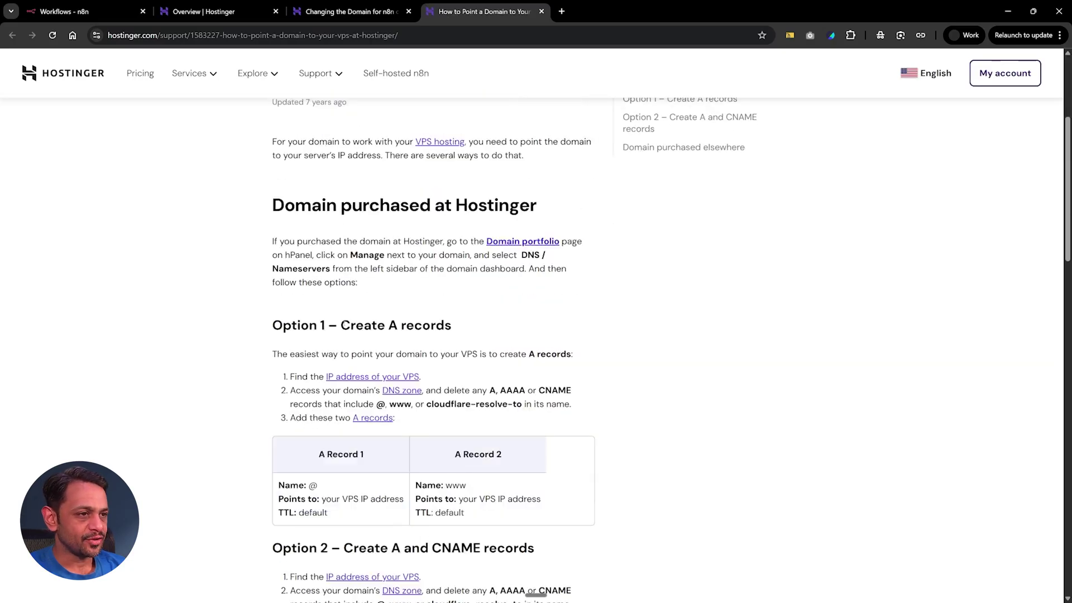
{"action": "scroll", "coordinate": [348, 367], "scroll_direction": "down", "scroll_amount": 2}
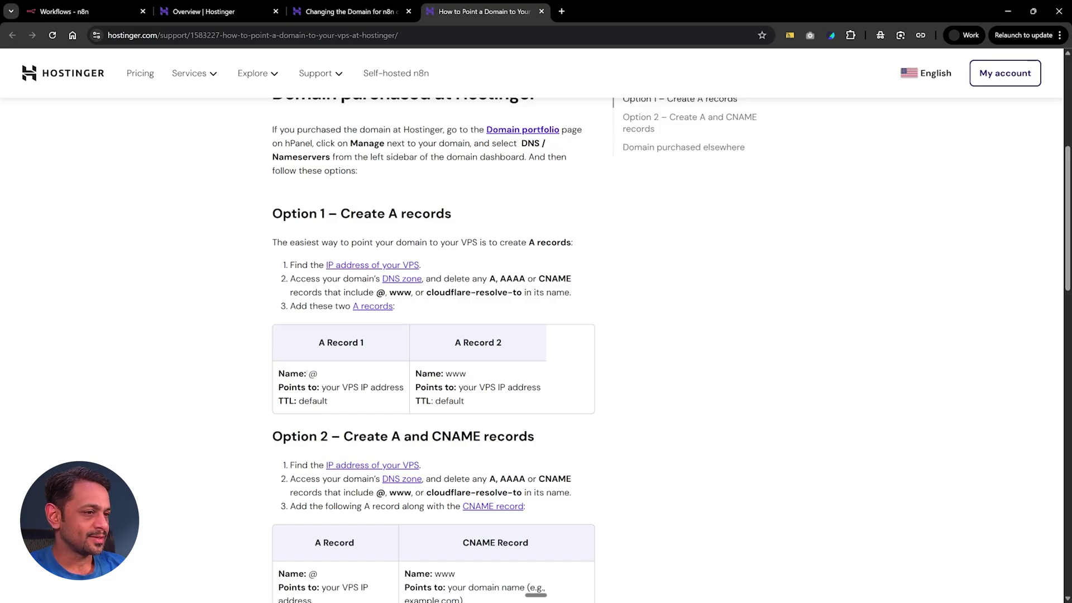
{"action": "left_click_drag", "start_coordinate": [309, 373], "coordinate": [472, 411]}
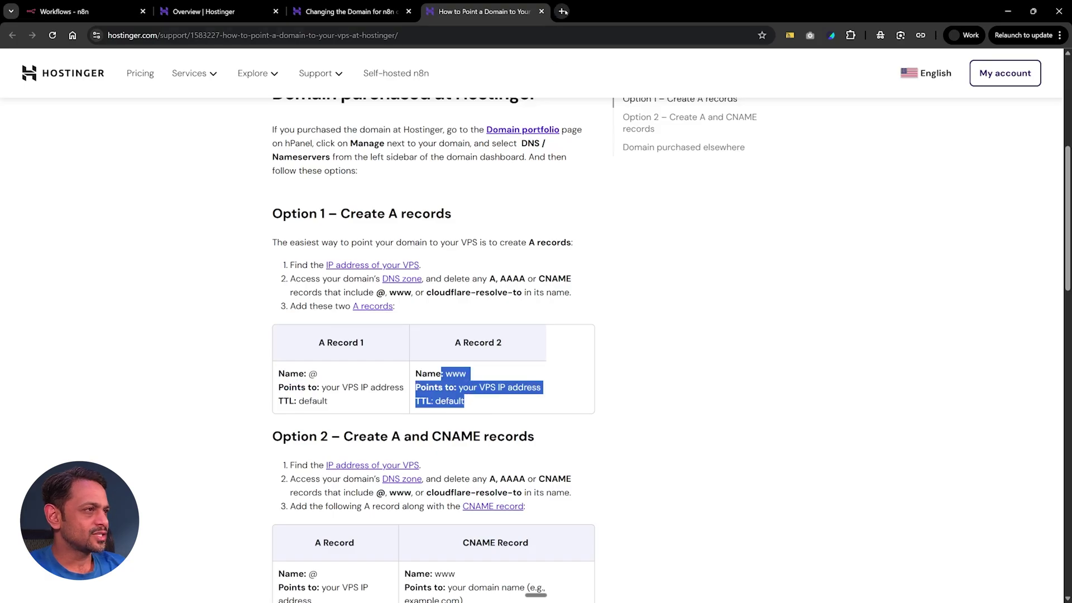
Step: Open a new blank tab in the Hostinger checkout browser window
{"action": "key", "text": "alt+Tab"}
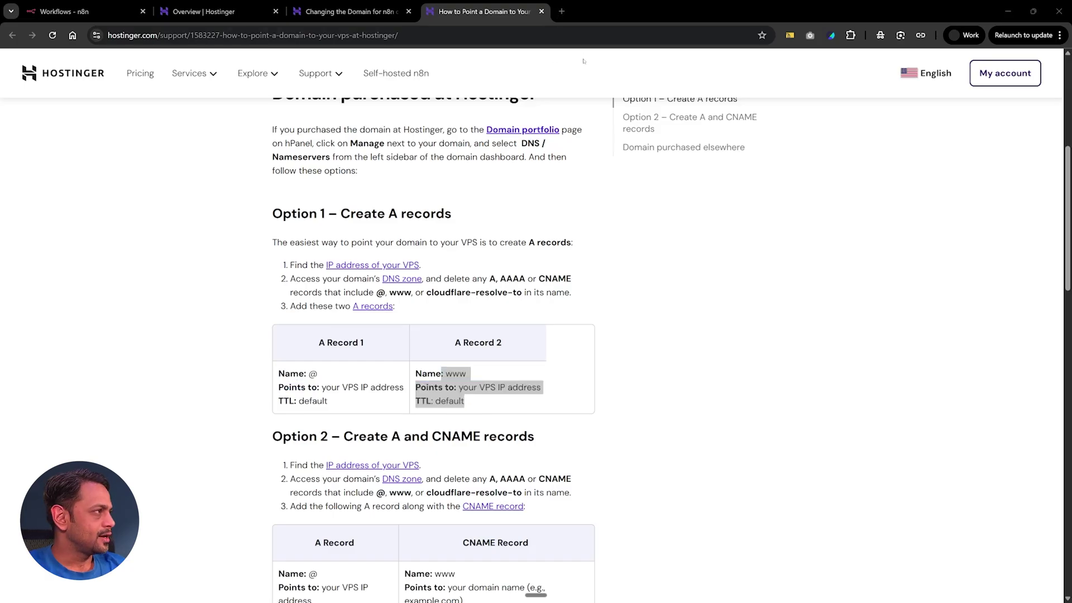
{"action": "key", "text": "alt+Tab"}
{"action": "key", "text": "ctrl+t"}
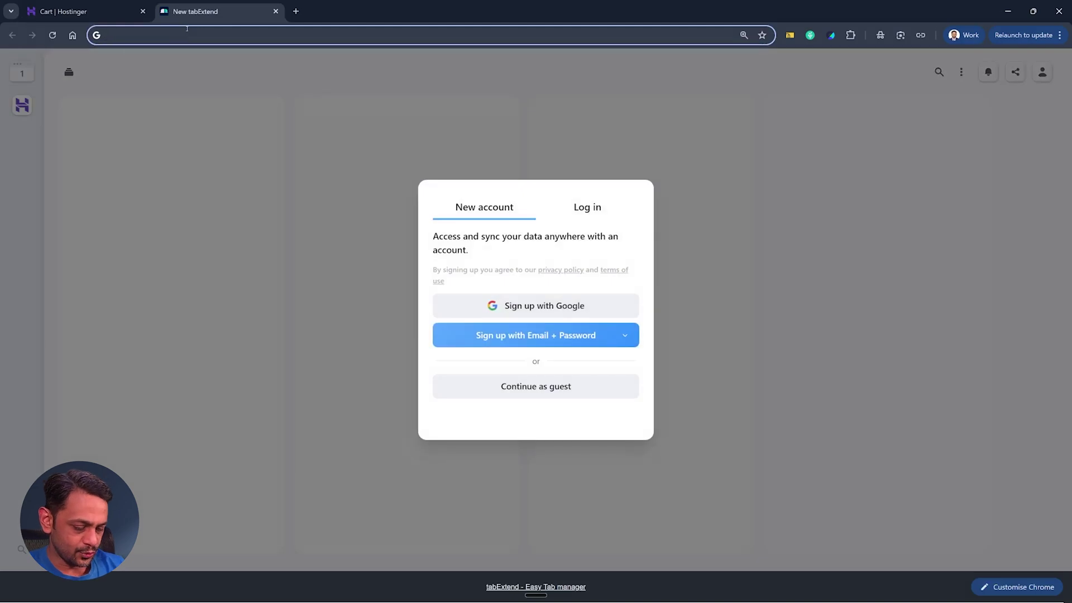
Step: Search for GoDaddy and open My Products from the account menu
{"action": "type", "text": "godadd"}
{"action": "key", "text": "Return"}
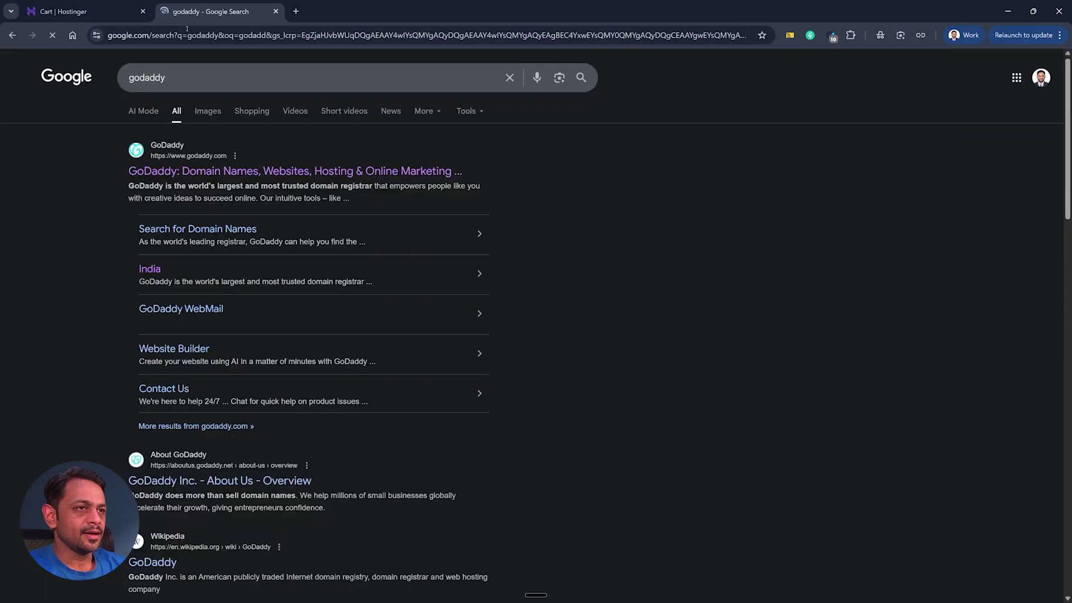
{"action": "left_click", "coordinate": [391, 171]}
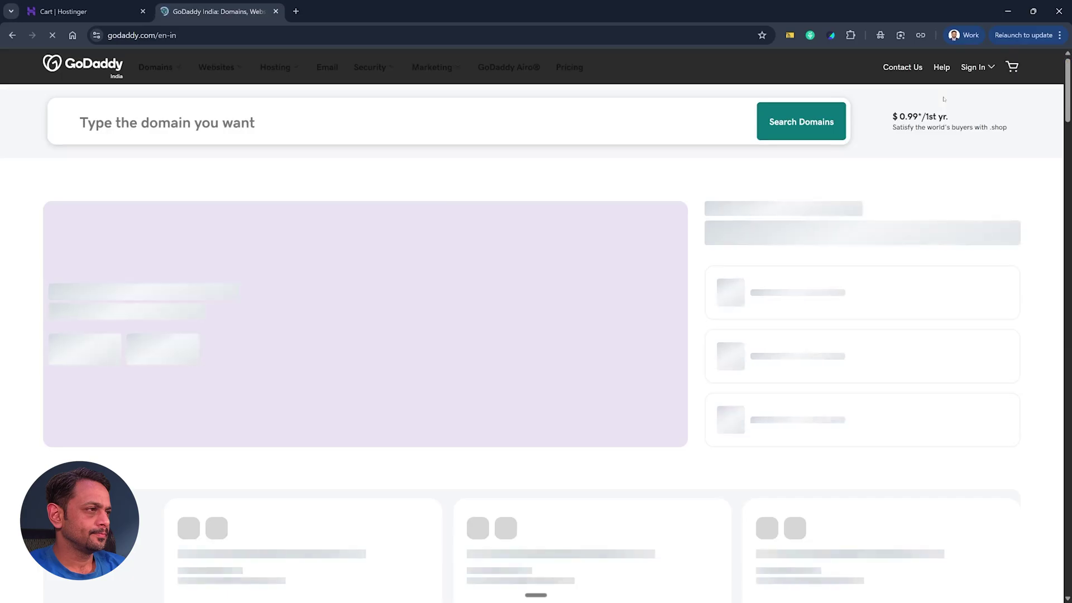
{"action": "left_click", "coordinate": [979, 67]}
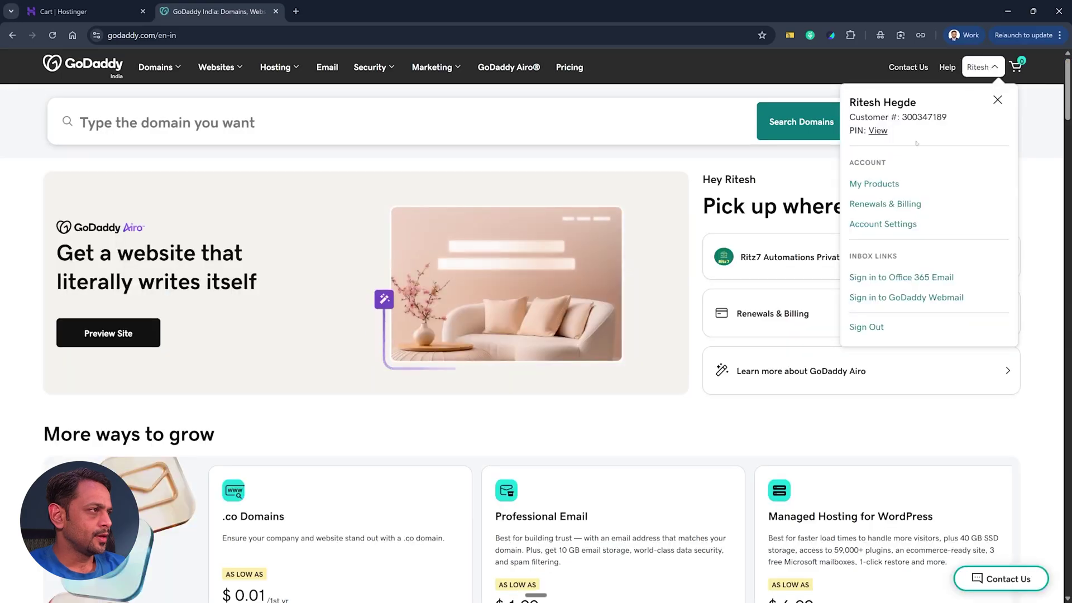
{"action": "left_click", "coordinate": [898, 184]}
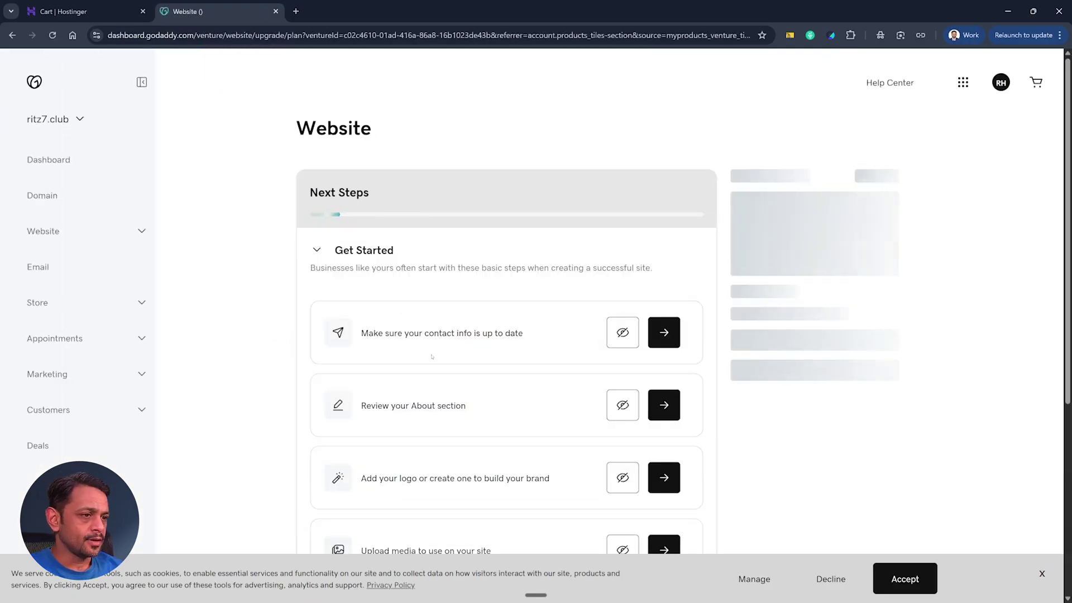
Step: Open the domain list and the DNS records for ritz7.club, starting a new record
{"action": "scroll", "coordinate": [431, 356], "scroll_direction": "down", "scroll_amount": 6}
{"action": "scroll", "coordinate": [432, 356], "scroll_direction": "down", "scroll_amount": 2}
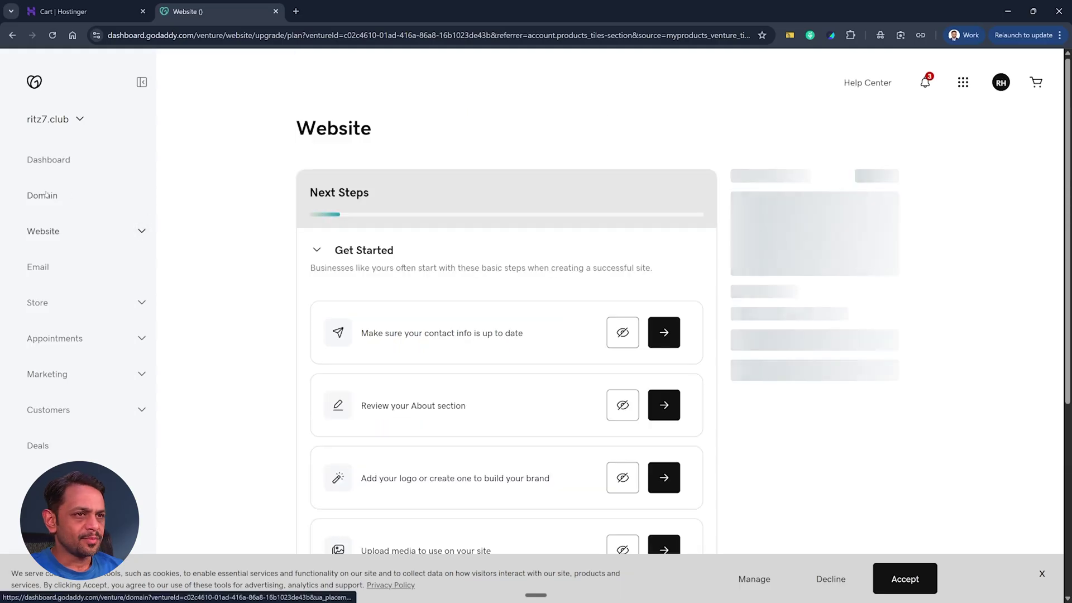
{"action": "left_click", "coordinate": [49, 197]}
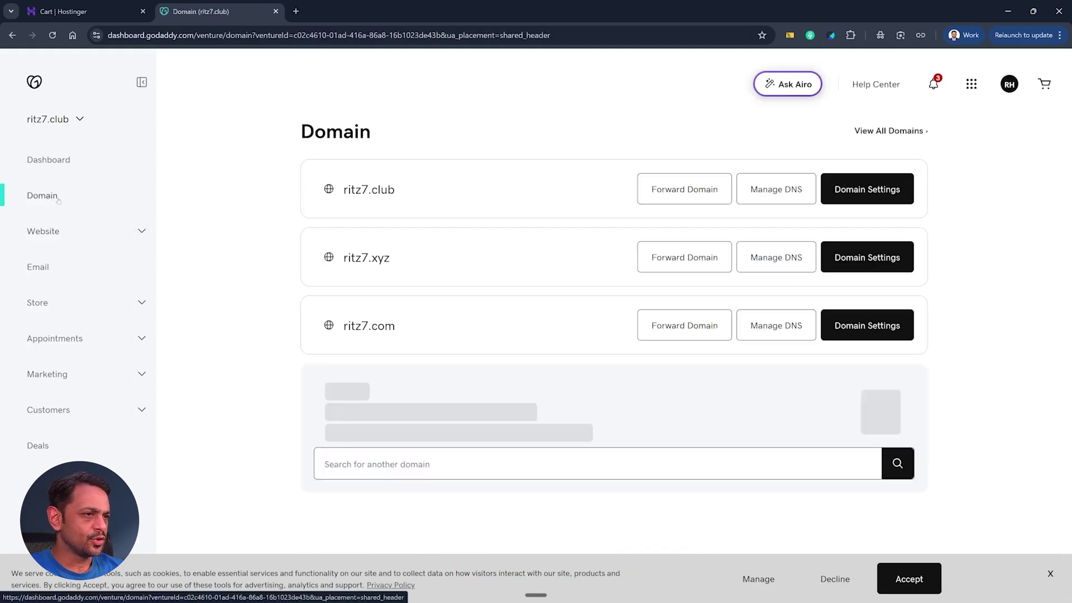
{"action": "left_click", "coordinate": [777, 192]}
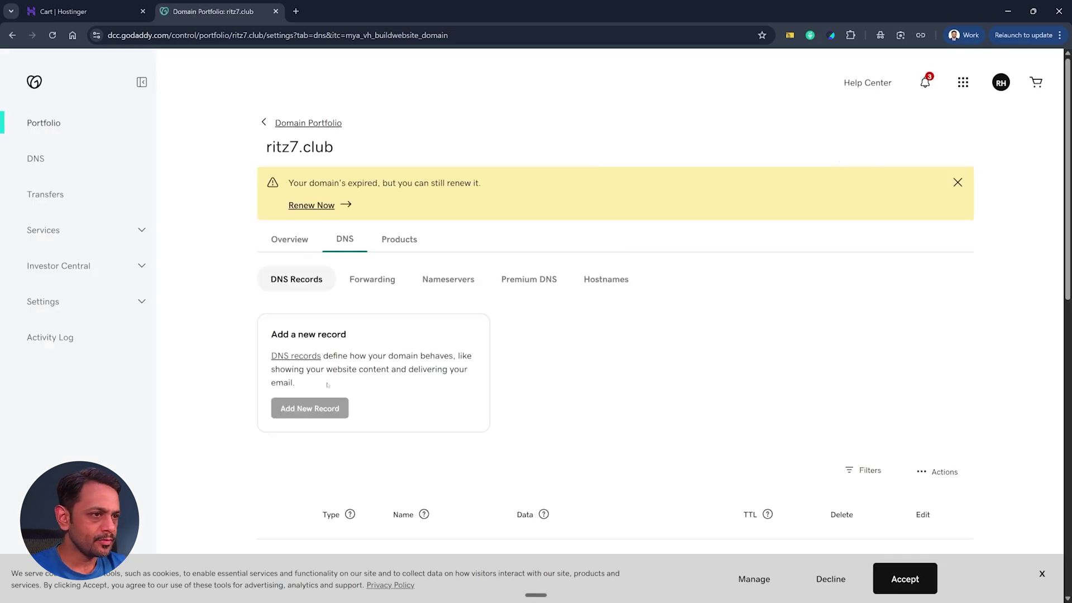
{"action": "left_click", "coordinate": [314, 416]}
Step: Return to GoDaddy's My Products page via the avatar menu and scroll to All Products and Services
{"action": "scroll", "coordinate": [314, 407], "scroll_direction": "down", "scroll_amount": 3}
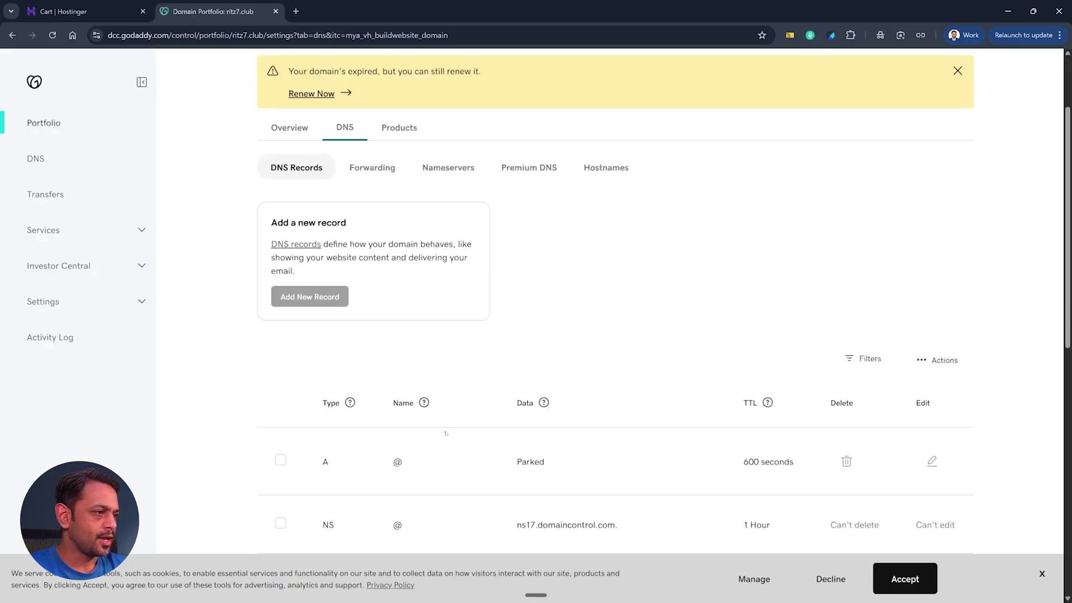
{"action": "scroll", "coordinate": [416, 401], "scroll_direction": "up", "scroll_amount": 2}
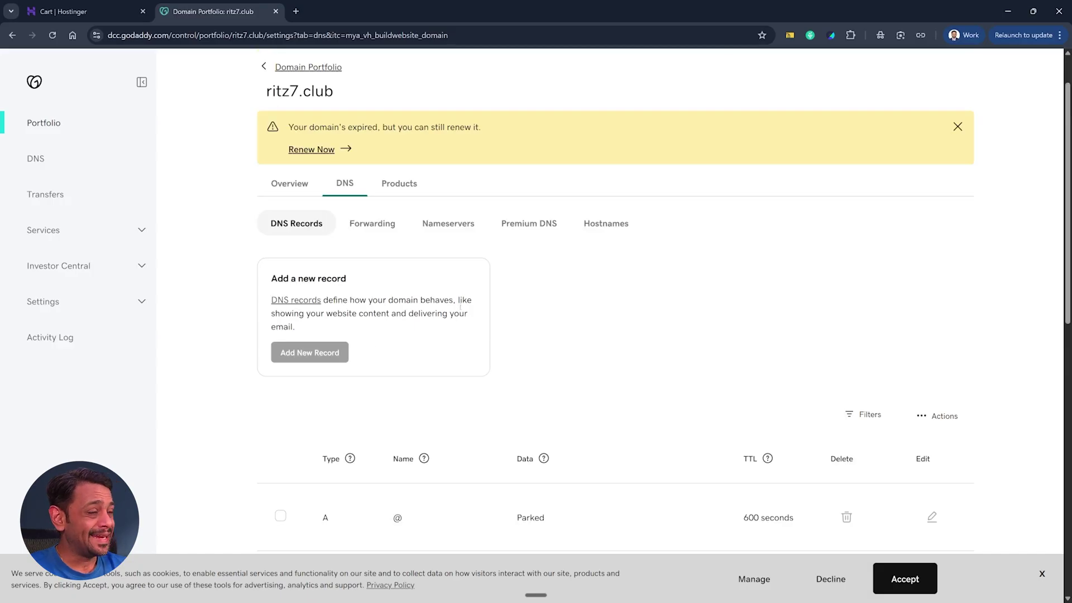
{"action": "scroll", "coordinate": [400, 271], "scroll_direction": "up", "scroll_amount": 1}
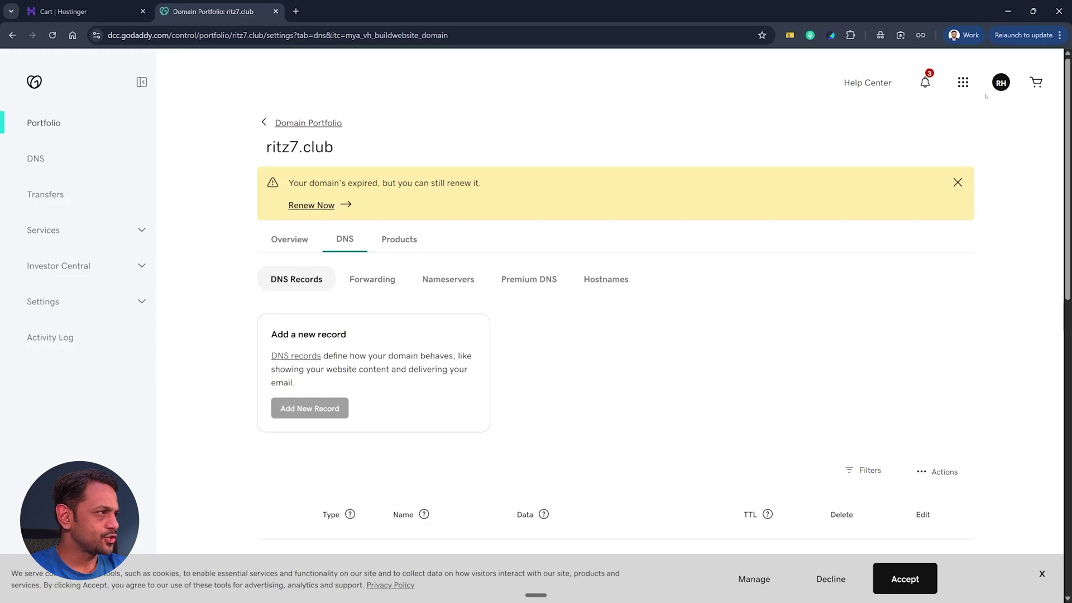
{"action": "left_click", "coordinate": [1000, 83]}
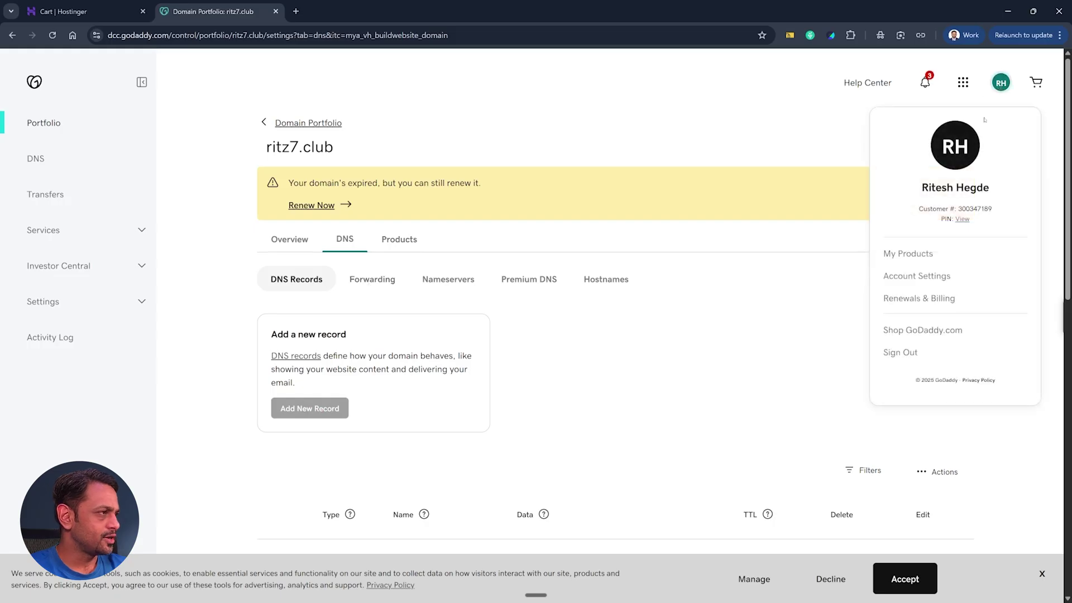
{"action": "left_click", "coordinate": [915, 254]}
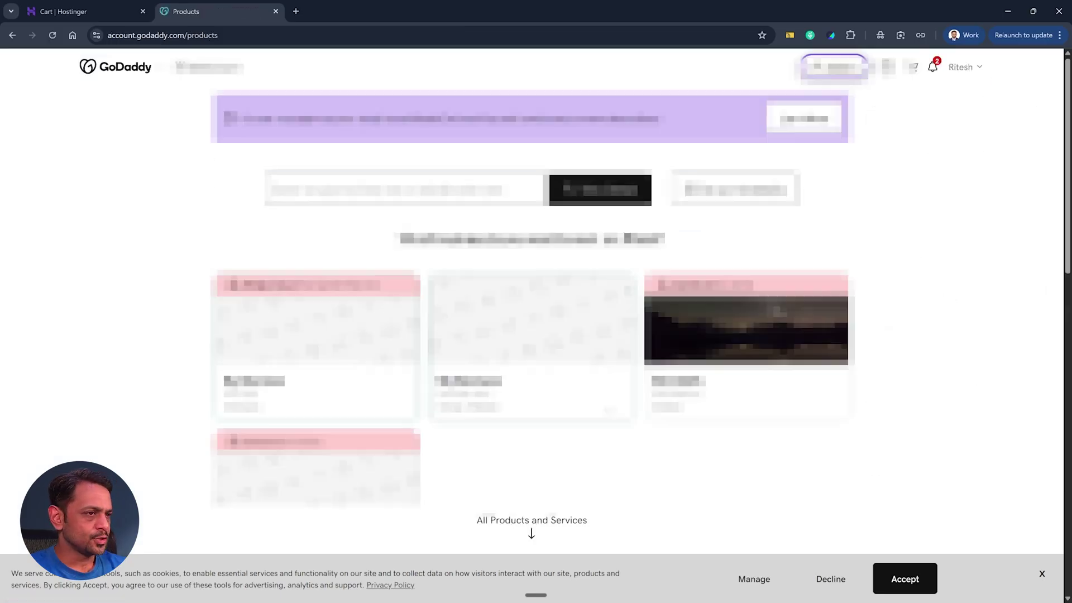
{"action": "scroll", "coordinate": [653, 413], "scroll_direction": "down", "scroll_amount": 5}
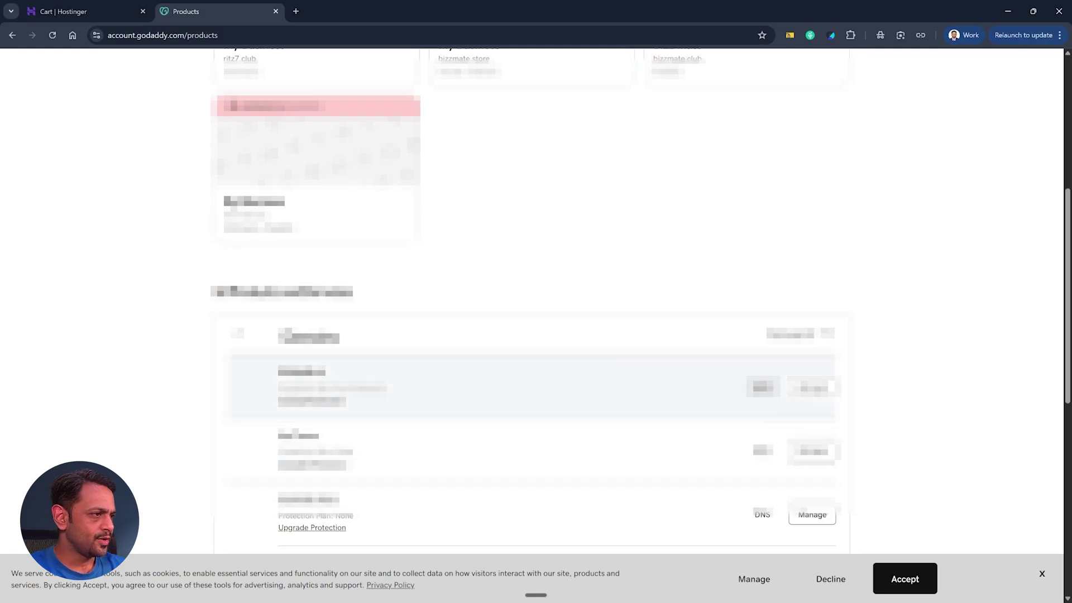
Step: Start a new type A record in bizzmate.io's DNS, then switch back to the Hostinger guide window
{"action": "left_click", "coordinate": [763, 386]}
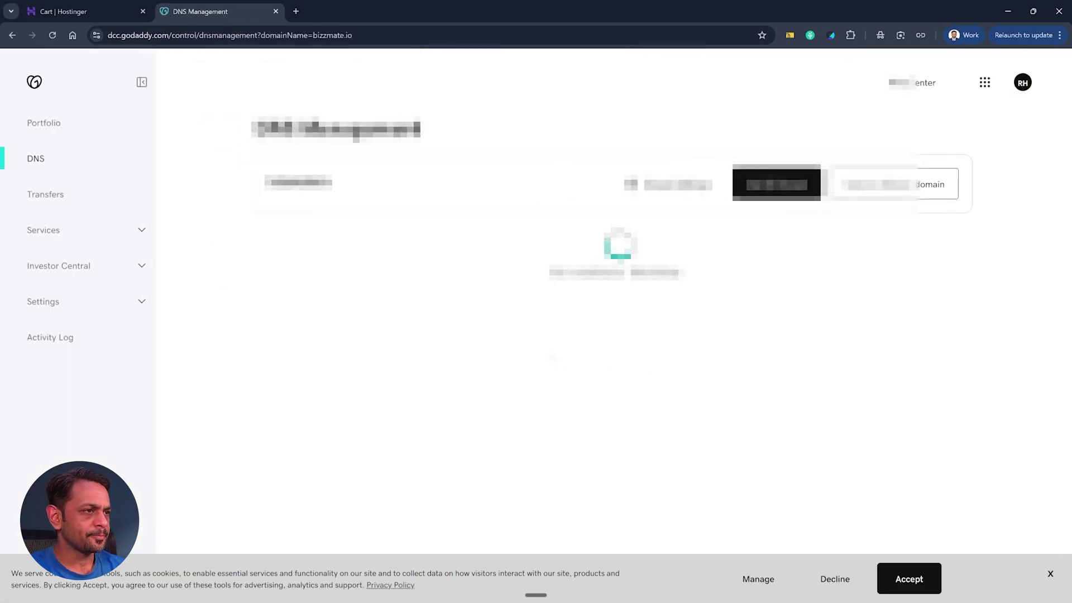
{"action": "left_click", "coordinate": [316, 387]}
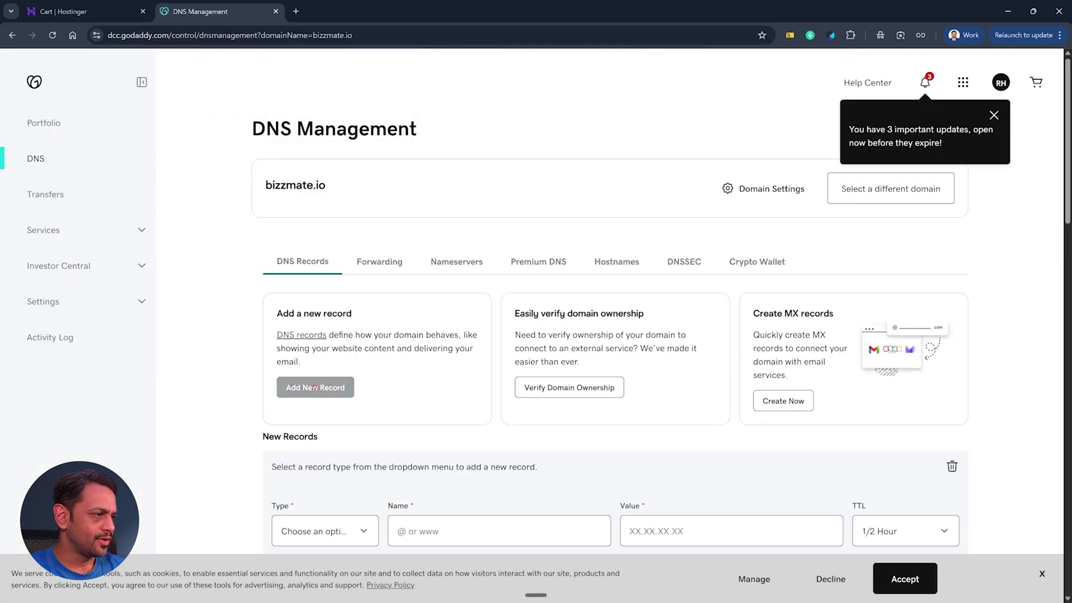
{"action": "scroll", "coordinate": [316, 386], "scroll_direction": "down", "scroll_amount": 4}
{"action": "left_click", "coordinate": [313, 308]}
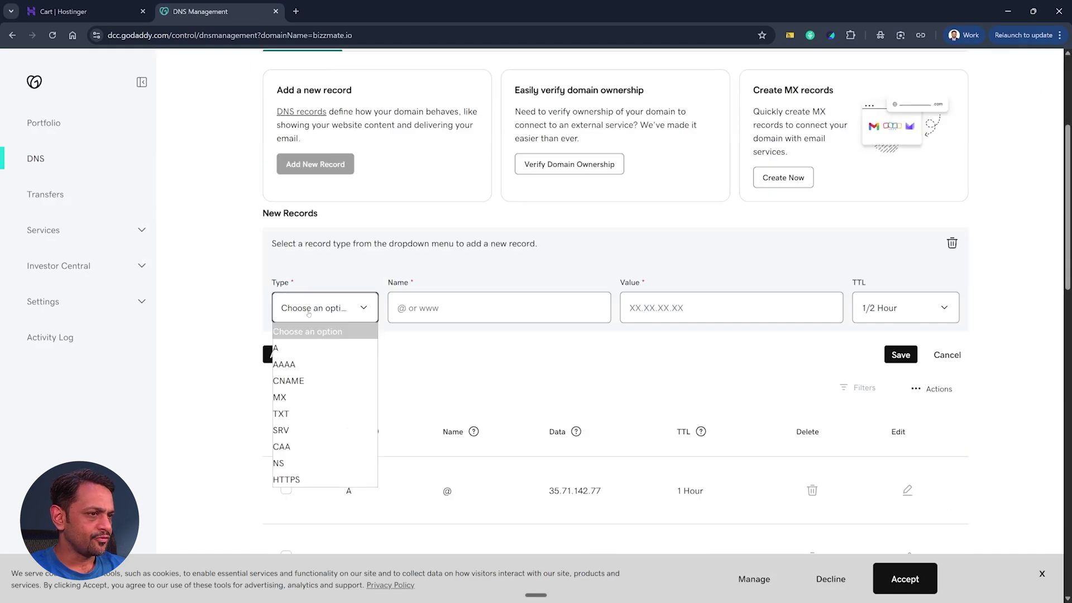
{"action": "left_click", "coordinate": [289, 348]}
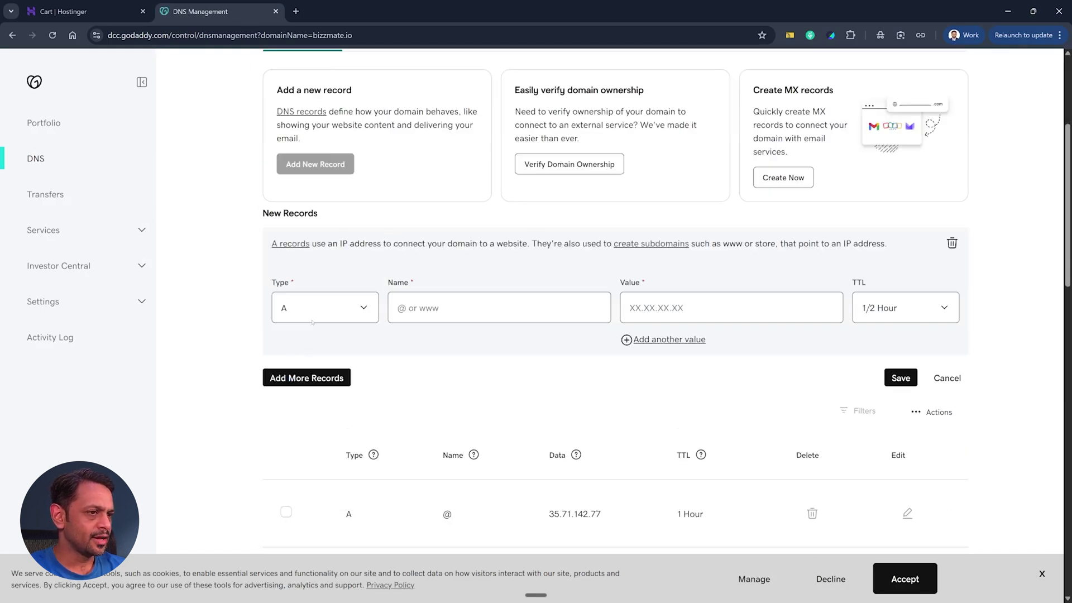
{"action": "left_click", "coordinate": [441, 308]}
{"action": "left_click", "coordinate": [639, 311]}
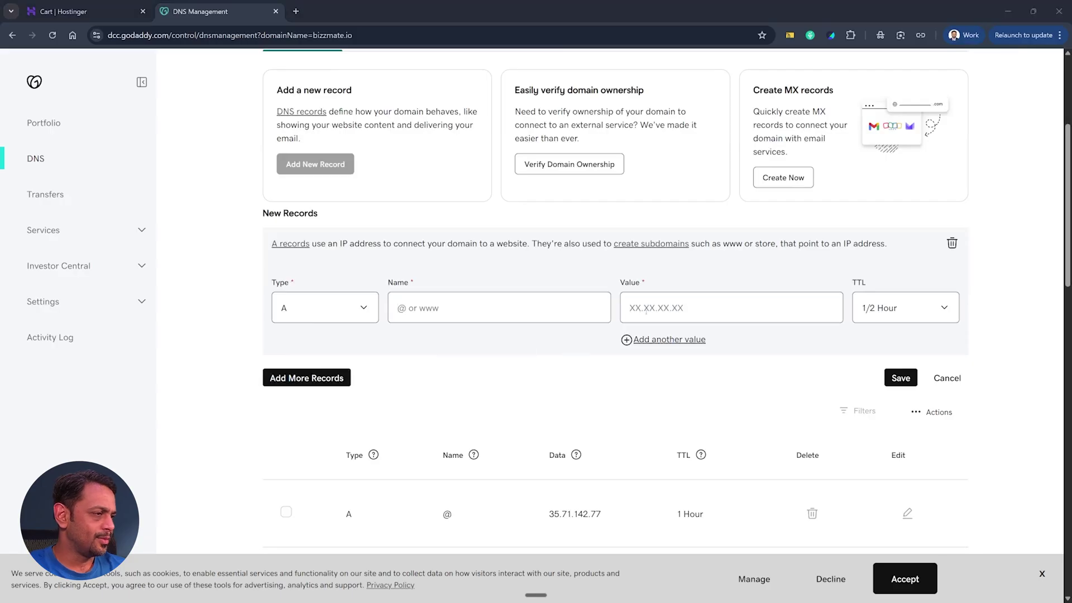
{"action": "key", "text": "alt+Tab"}
{"action": "key", "text": "ctrl+w"}
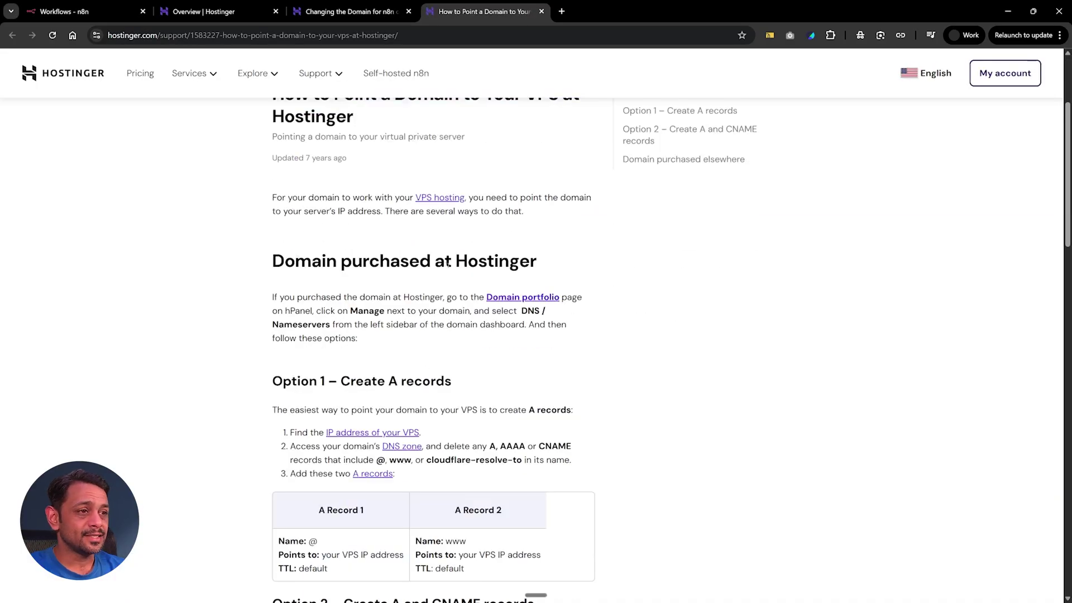
Step: Review the A record instructions, highlighting the A Record 1 table heading
{"action": "scroll", "coordinate": [447, 312], "scroll_direction": "down", "scroll_amount": 2}
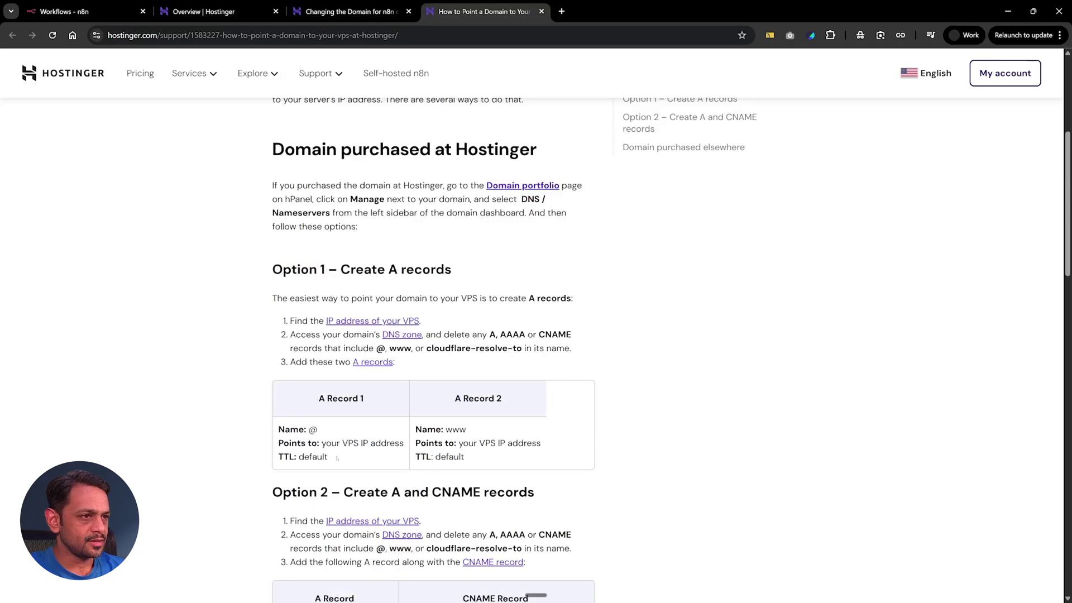
{"action": "scroll", "coordinate": [342, 285], "scroll_direction": "down", "scroll_amount": 2}
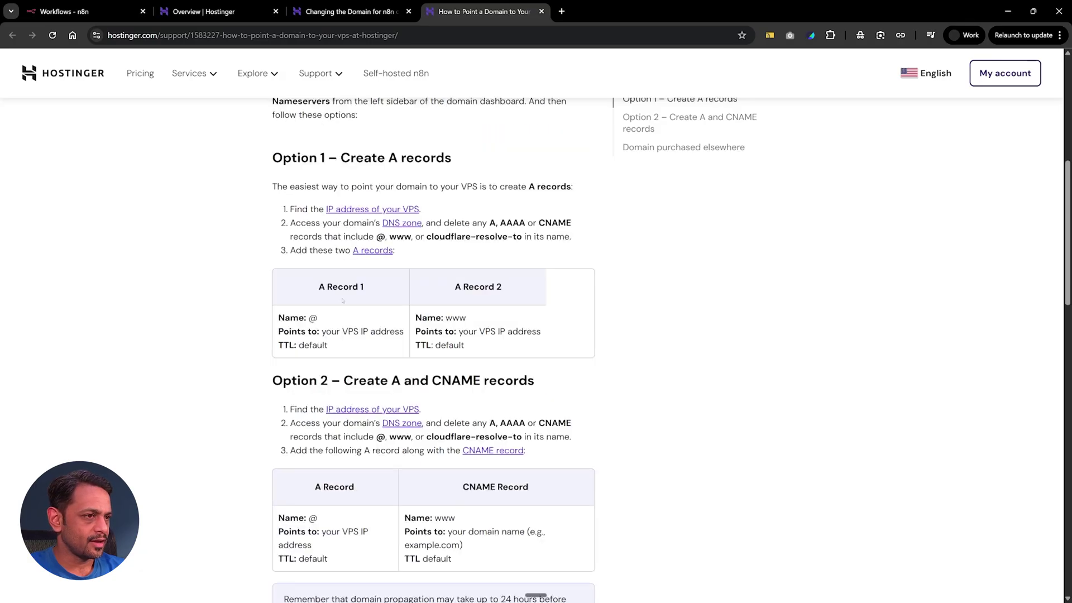
{"action": "left_click_drag", "start_coordinate": [319, 287], "coordinate": [505, 287]}
{"action": "scroll", "coordinate": [507, 279], "scroll_direction": "down", "scroll_amount": 7}
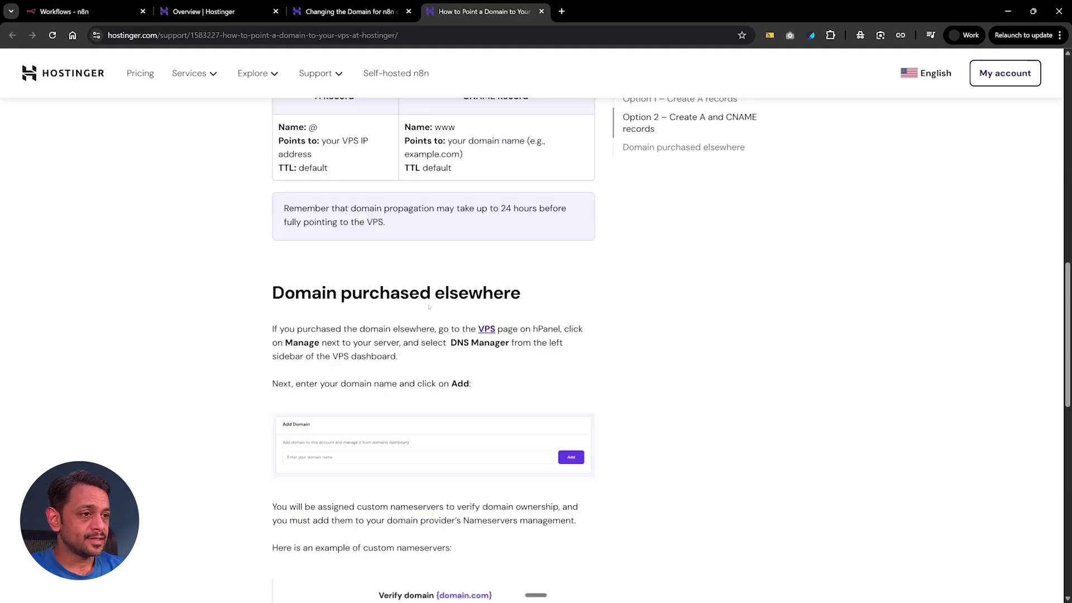
Step: Scroll through the help center's DNS category articles, return to the top, and close that page
{"action": "scroll", "coordinate": [492, 304], "scroll_direction": "down", "scroll_amount": 2}
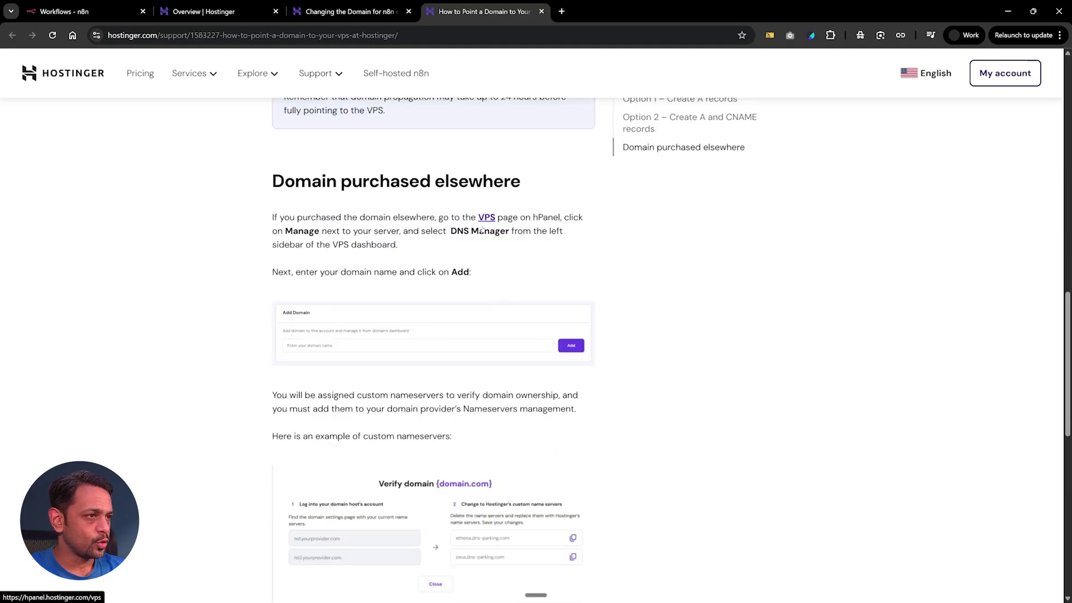
{"action": "scroll", "coordinate": [466, 327], "scroll_direction": "down", "scroll_amount": 5}
{"action": "scroll", "coordinate": [467, 328], "scroll_direction": "down", "scroll_amount": 4}
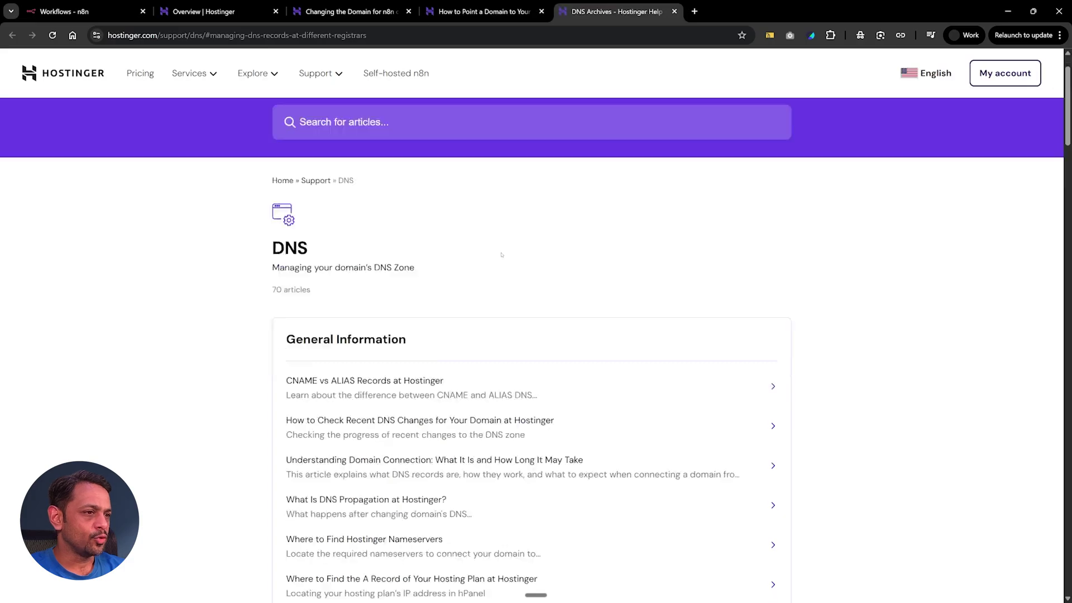
{"action": "scroll", "coordinate": [501, 255], "scroll_direction": "down", "scroll_amount": 2}
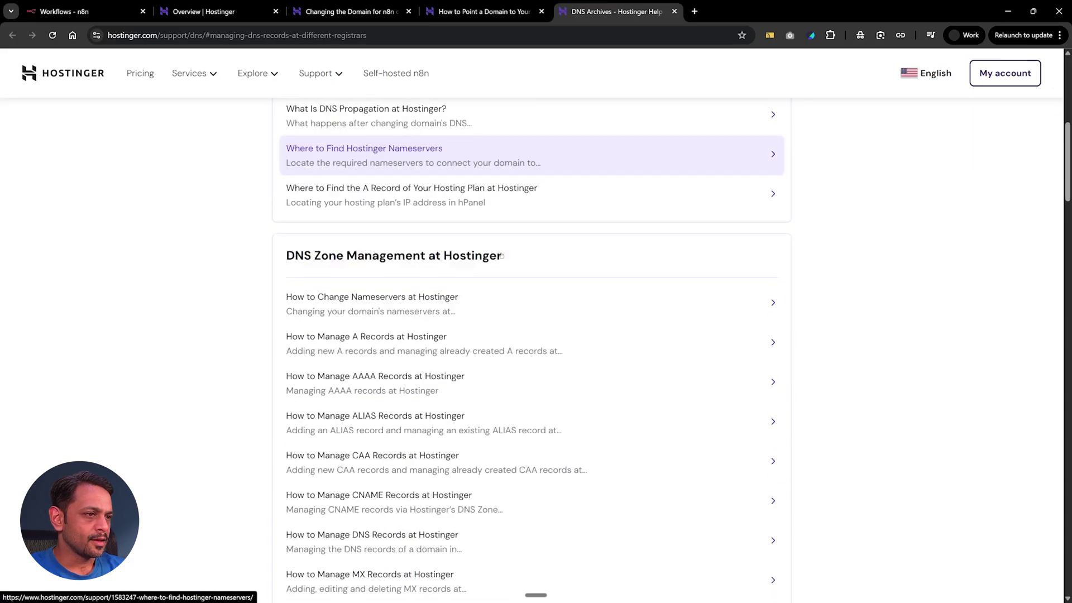
{"action": "scroll", "coordinate": [501, 255], "scroll_direction": "down", "scroll_amount": 4}
{"action": "scroll", "coordinate": [501, 255], "scroll_direction": "down", "scroll_amount": 5}
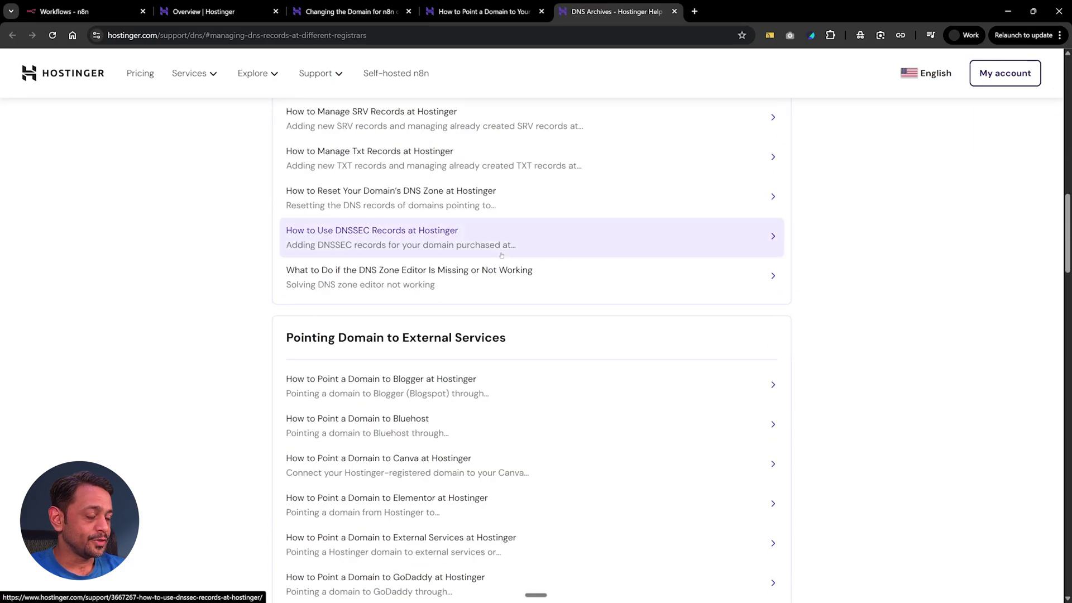
{"action": "key", "text": "Home"}
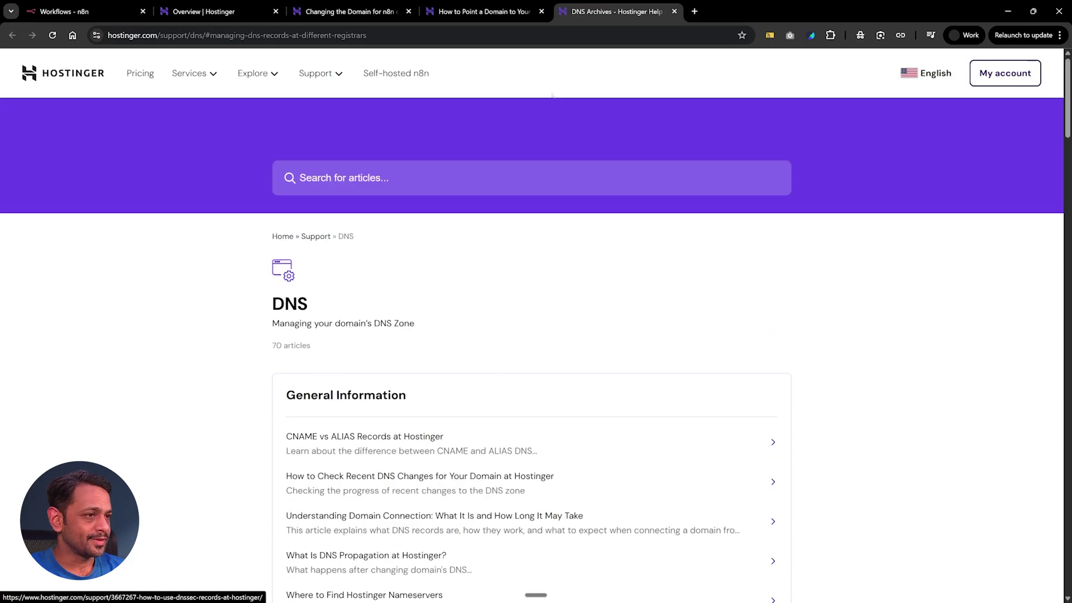
{"action": "left_click", "coordinate": [673, 11]}
Step: Close the domain-pointing and domain-change articles and open the 'How to update n8n' guide
{"action": "left_click", "coordinate": [541, 12]}
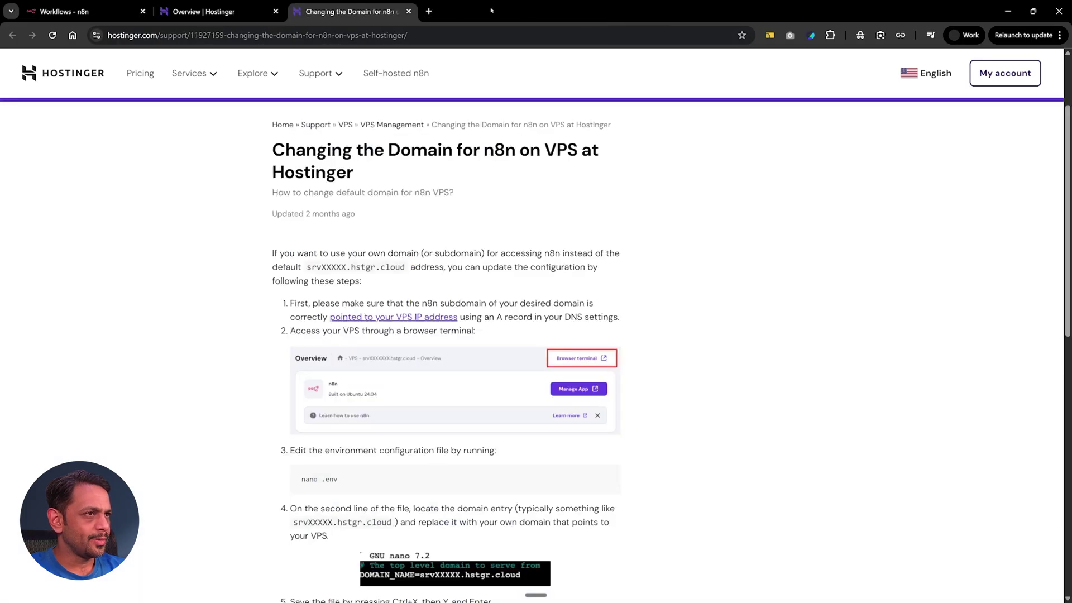
{"action": "left_click", "coordinate": [409, 11]}
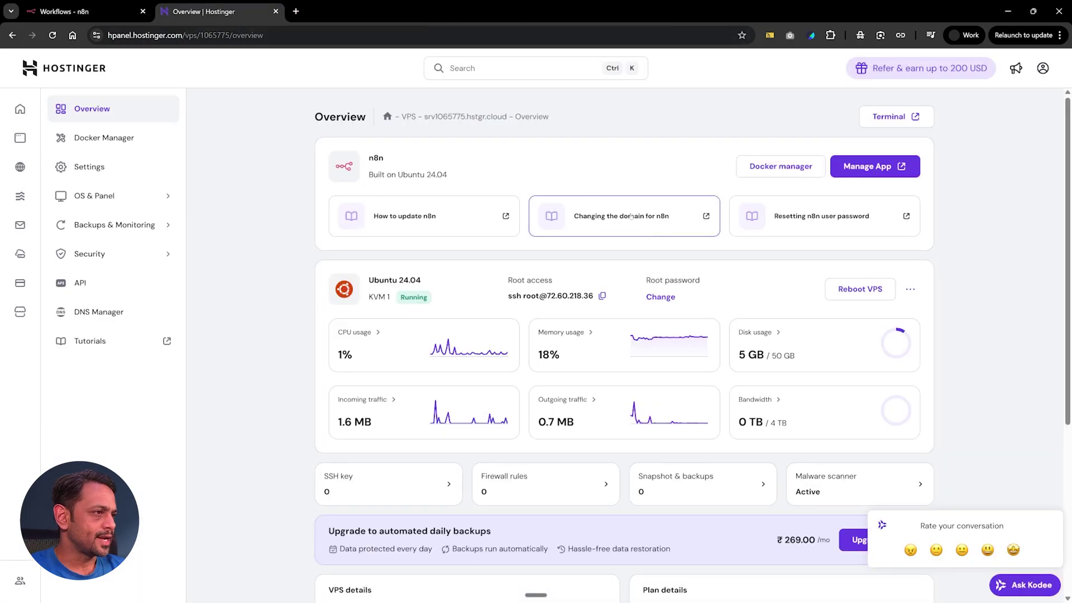
{"action": "left_click", "coordinate": [423, 218]}
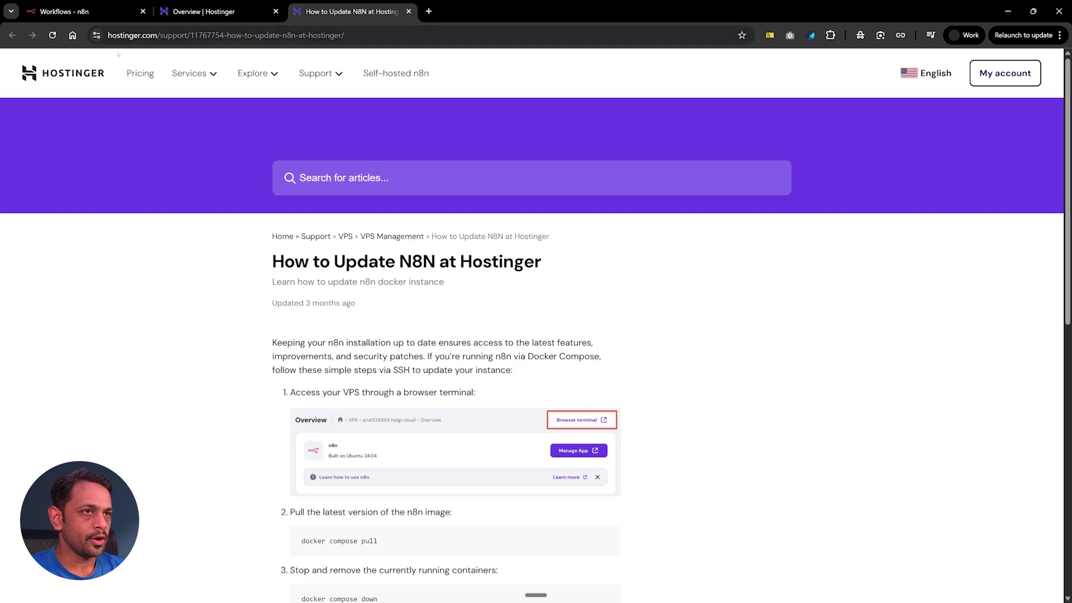
Step: Open n8n Cloud's Manage page and show the workspace version list (1.115.3)
{"action": "left_click", "coordinate": [98, 10]}
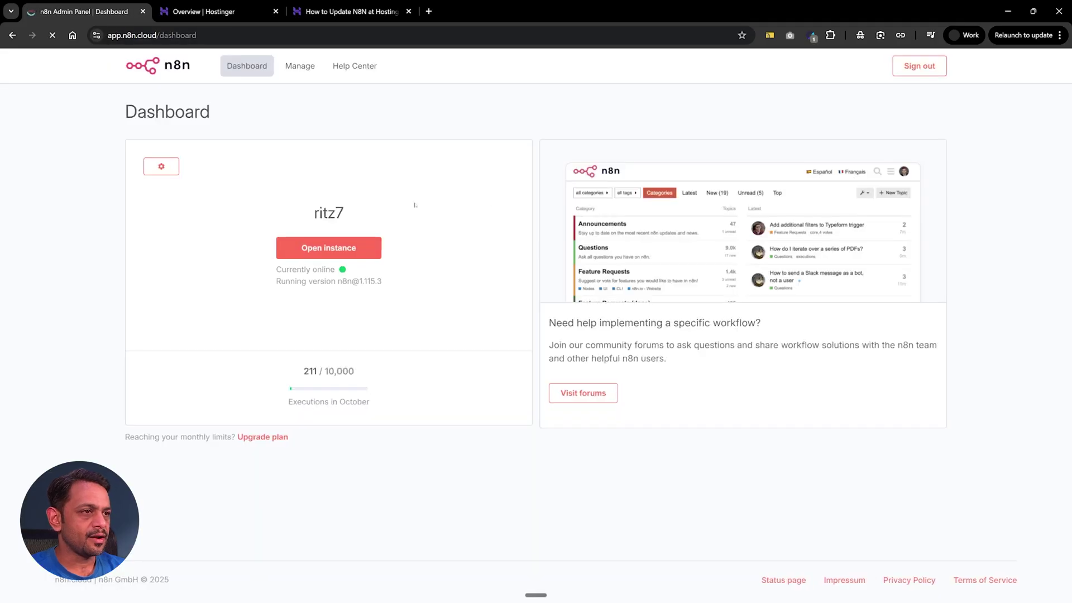
{"action": "left_click", "coordinate": [300, 66]}
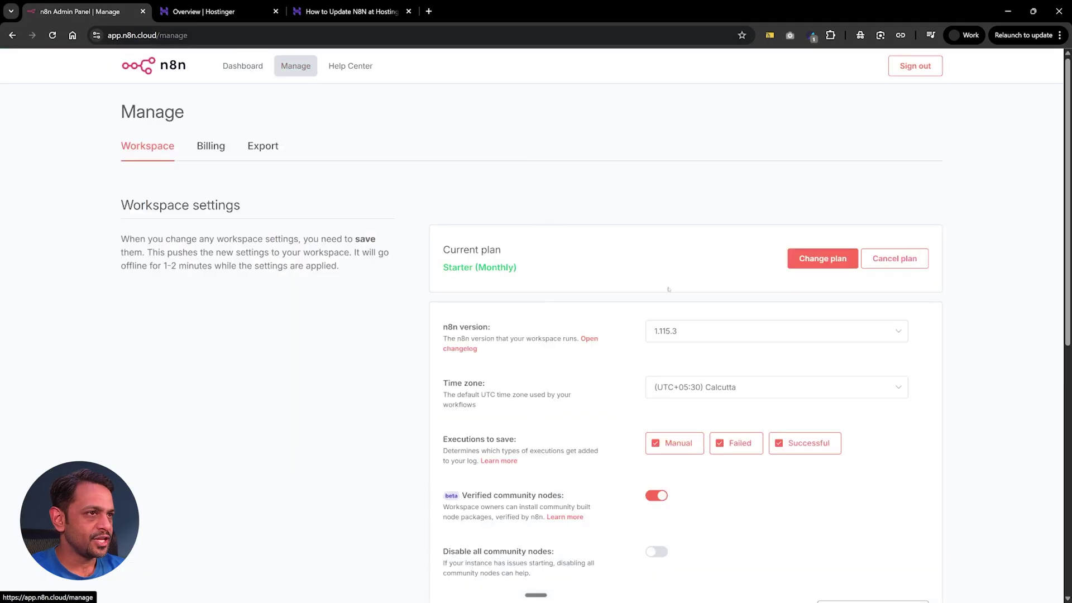
{"action": "left_click", "coordinate": [705, 335]}
Step: Keep n8n Cloud at version 1.115.3 and launch the VPS browser terminal from the Hostinger overview
{"action": "left_click", "coordinate": [611, 372]}
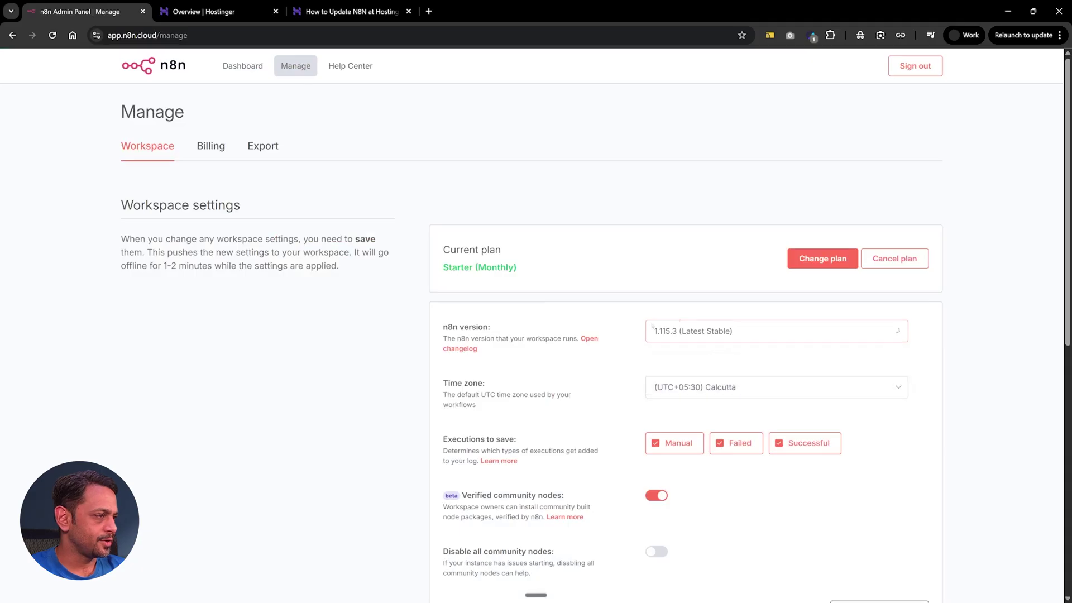
{"action": "left_click", "coordinate": [215, 11]}
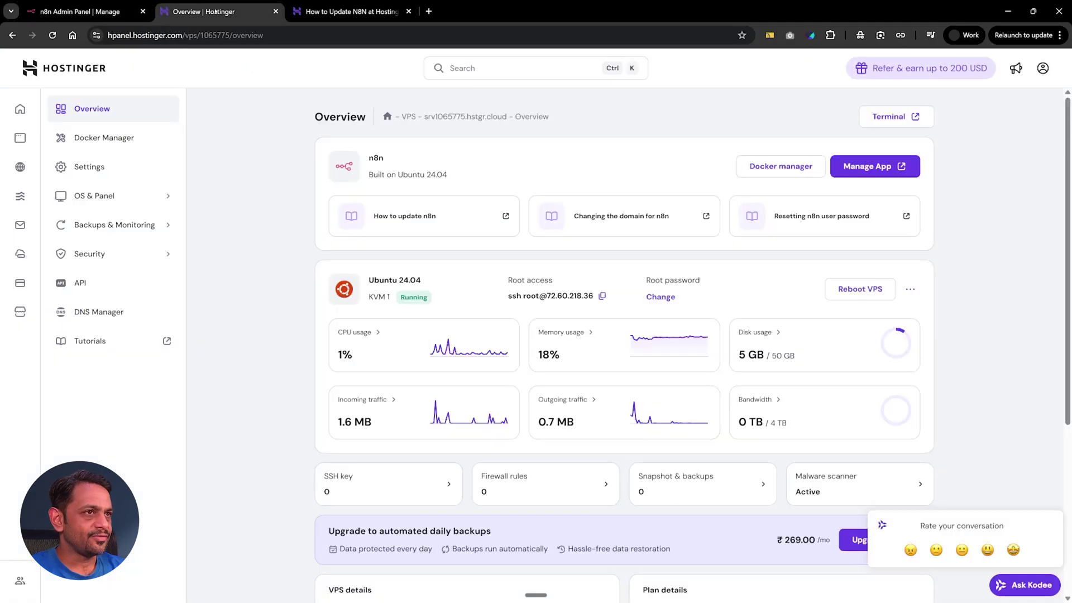
{"action": "left_click", "coordinate": [351, 11]}
{"action": "left_click", "coordinate": [199, 13]}
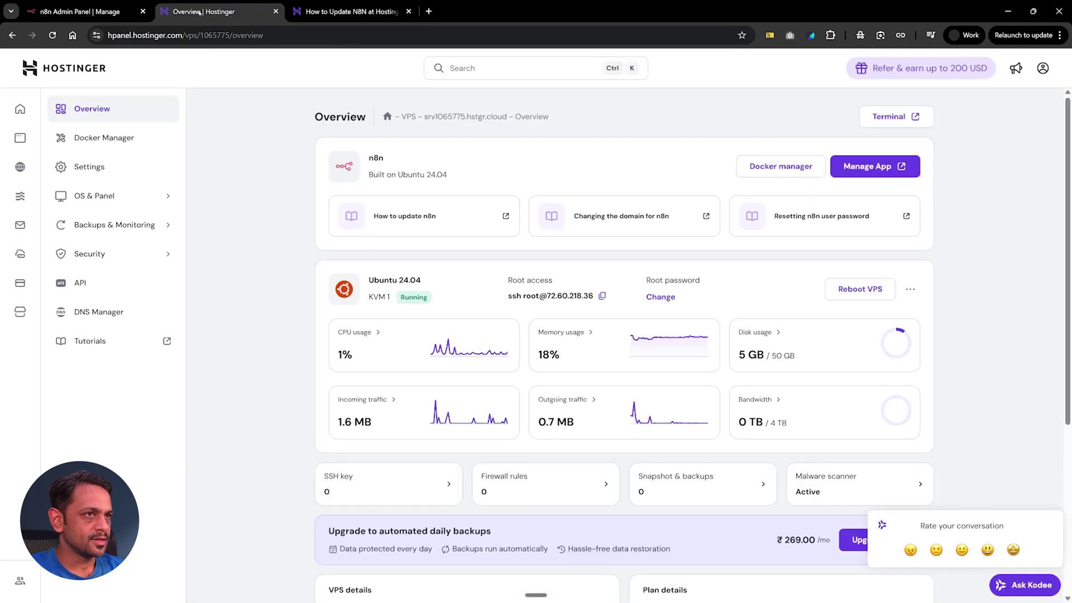
{"action": "left_click", "coordinate": [890, 116]}
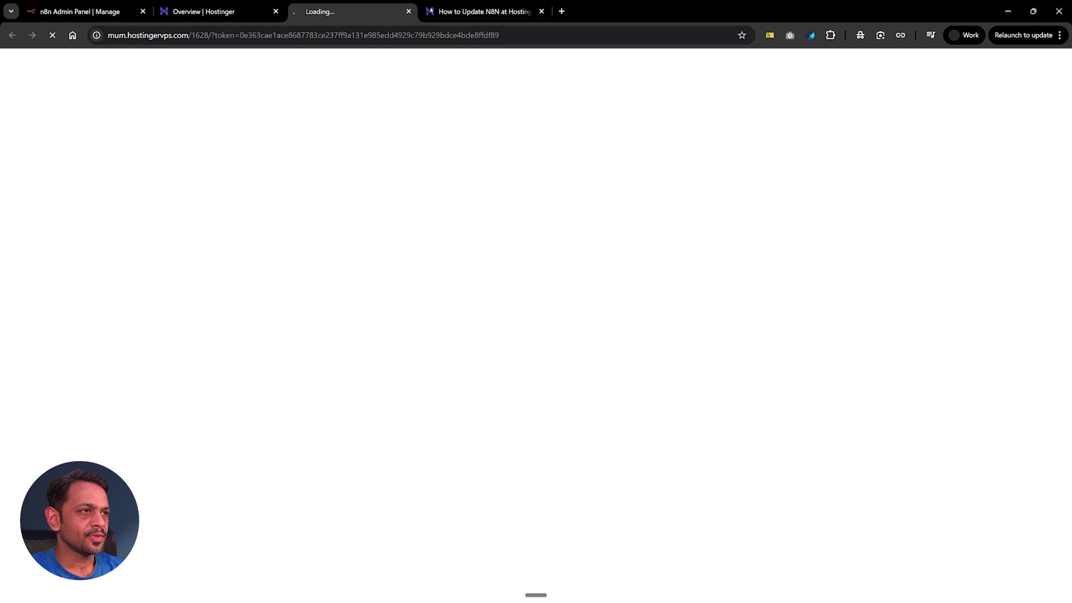
{"action": "key", "text": "ctrl+Tab"}
Step: Copy 'docker compose pull' from the update guide and run it in the VPS web terminal
{"action": "scroll", "coordinate": [372, 340], "scroll_direction": "down", "scroll_amount": 3}
{"action": "scroll", "coordinate": [372, 340], "scroll_direction": "down", "scroll_amount": 1}
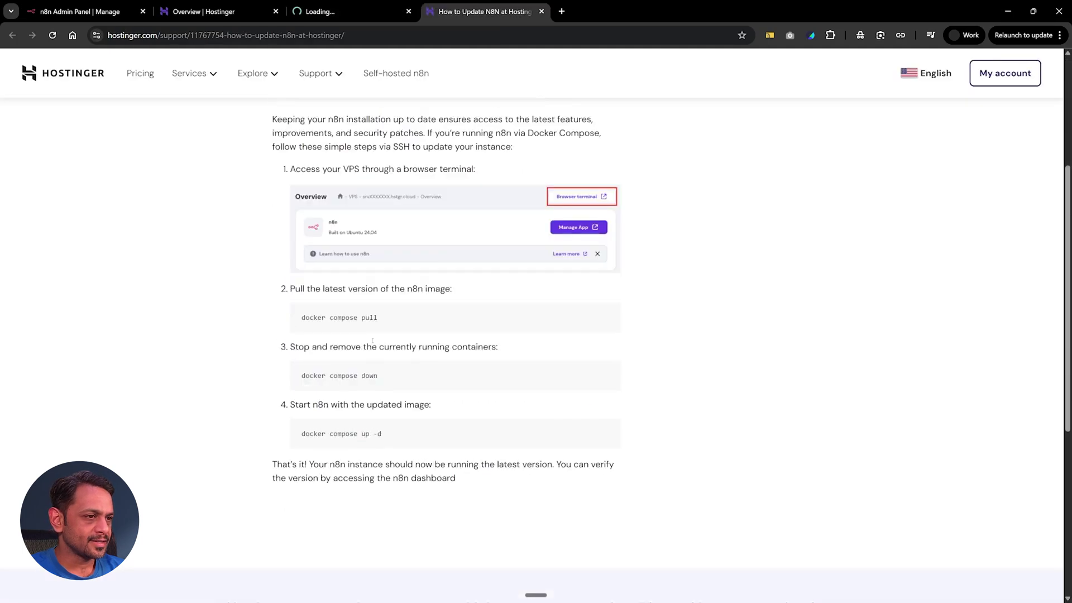
{"action": "left_click_drag", "start_coordinate": [301, 317], "coordinate": [387, 319]}
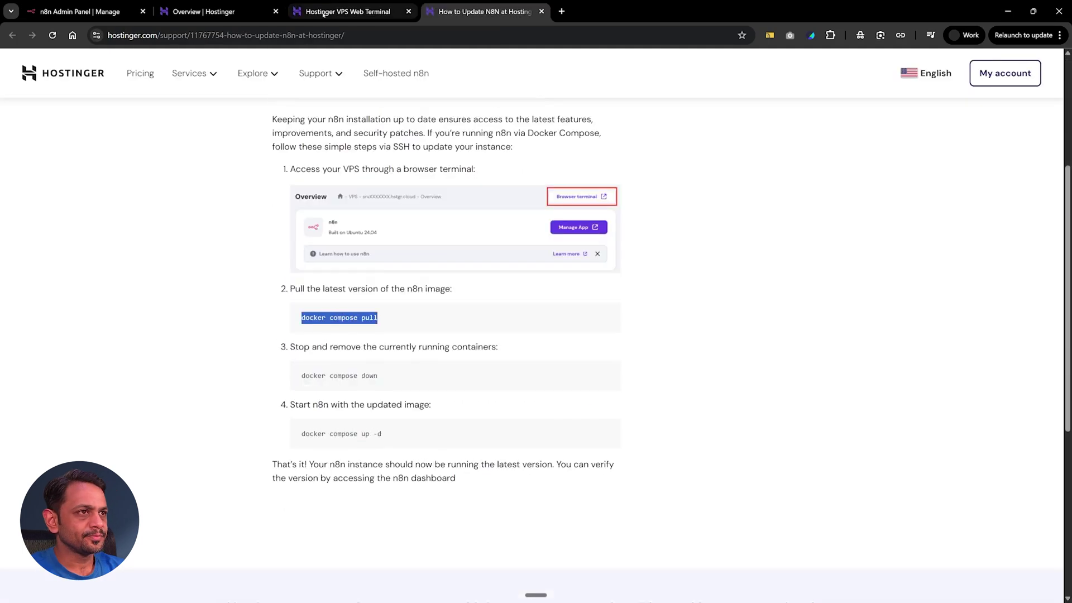
{"action": "left_click", "coordinate": [346, 11]}
{"action": "right_click", "coordinate": [99, 309]}
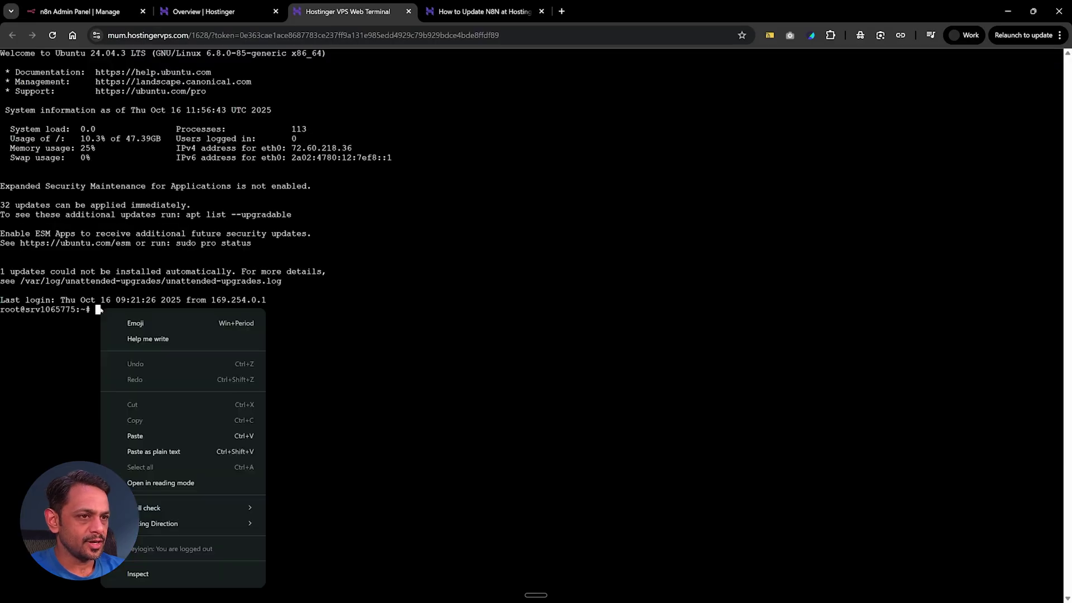
{"action": "left_click", "coordinate": [135, 436]}
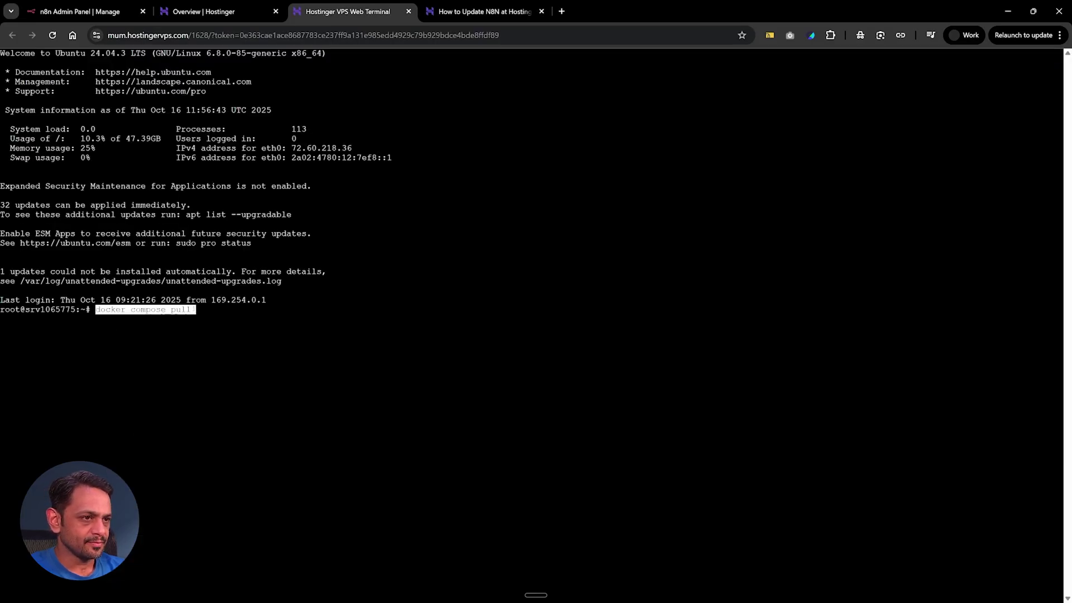
{"action": "key", "text": "BackSpace"}
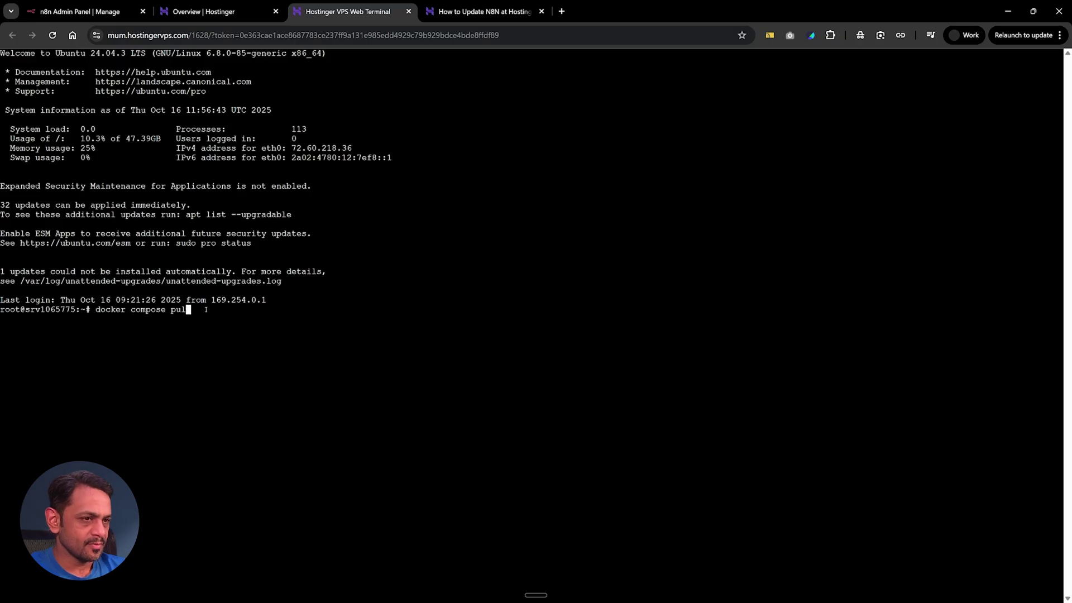
{"action": "type", "text": "l"}
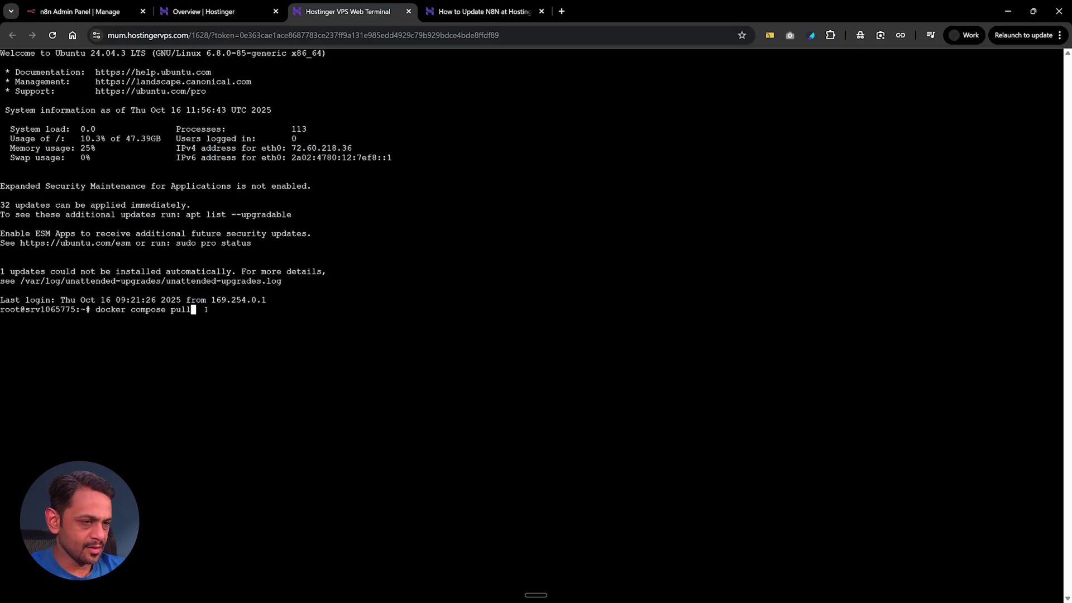
{"action": "key", "text": "Return"}
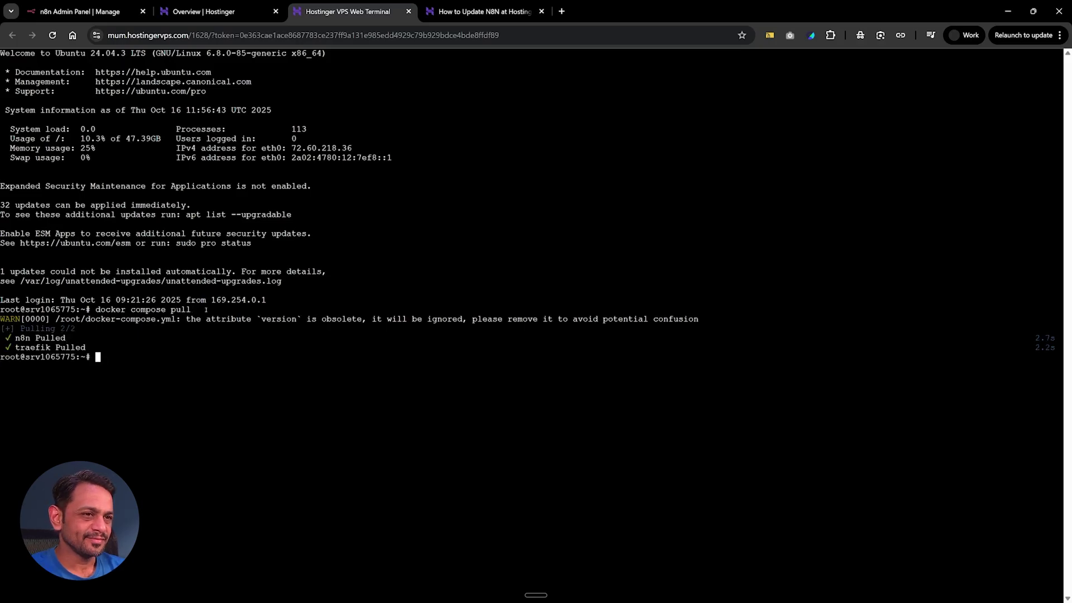
Step: Copy 'docker compose down' from the update guide for the terminal
{"action": "left_click", "coordinate": [460, 13]}
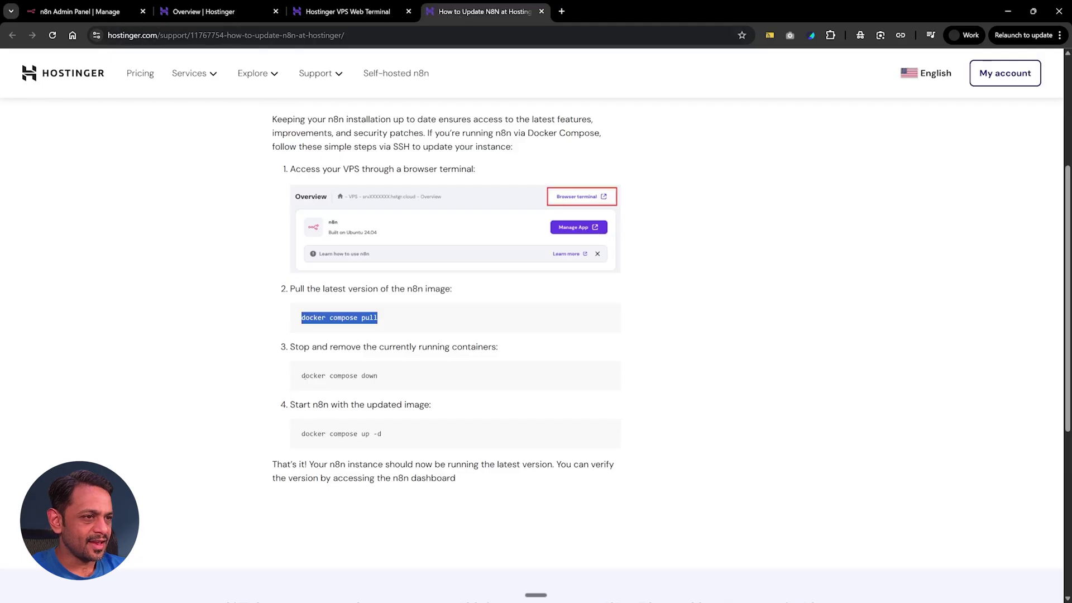
{"action": "left_click_drag", "start_coordinate": [302, 375], "coordinate": [379, 380]}
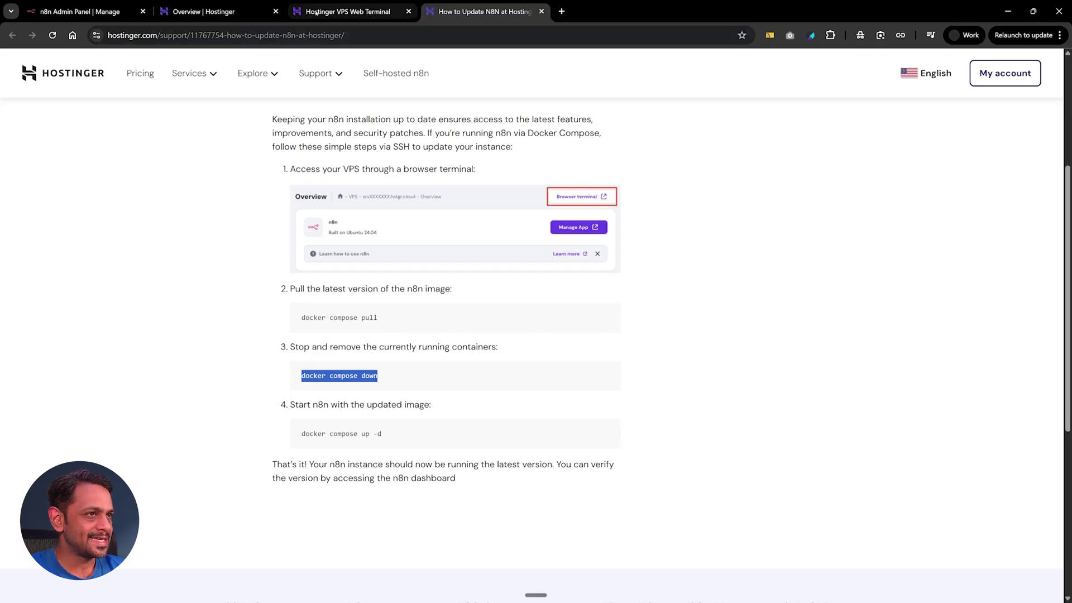
{"action": "left_click", "coordinate": [346, 11]}
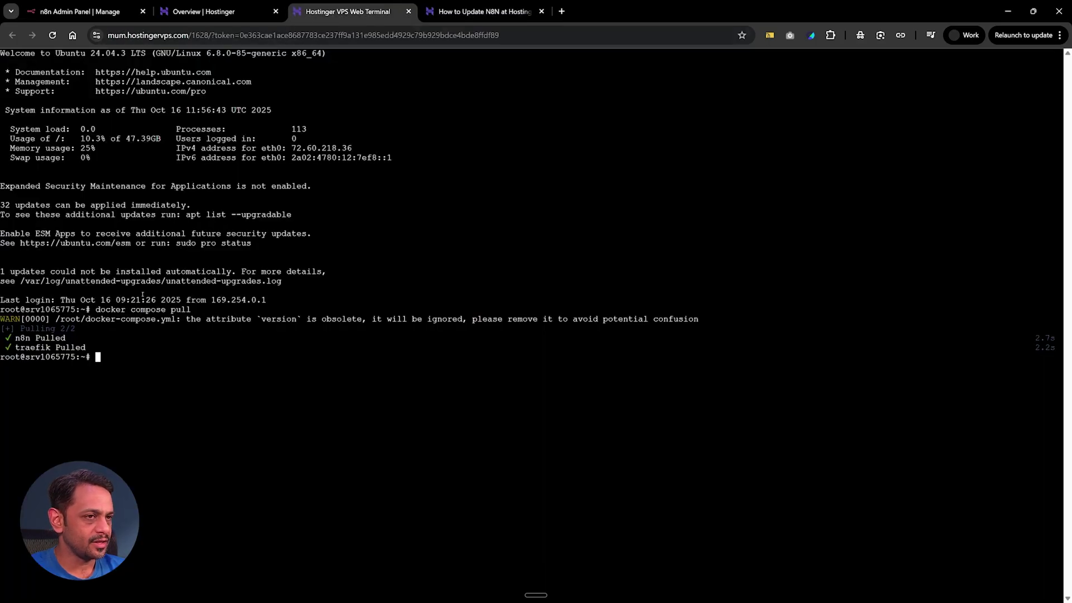
{"action": "left_click", "coordinate": [244, 11]}
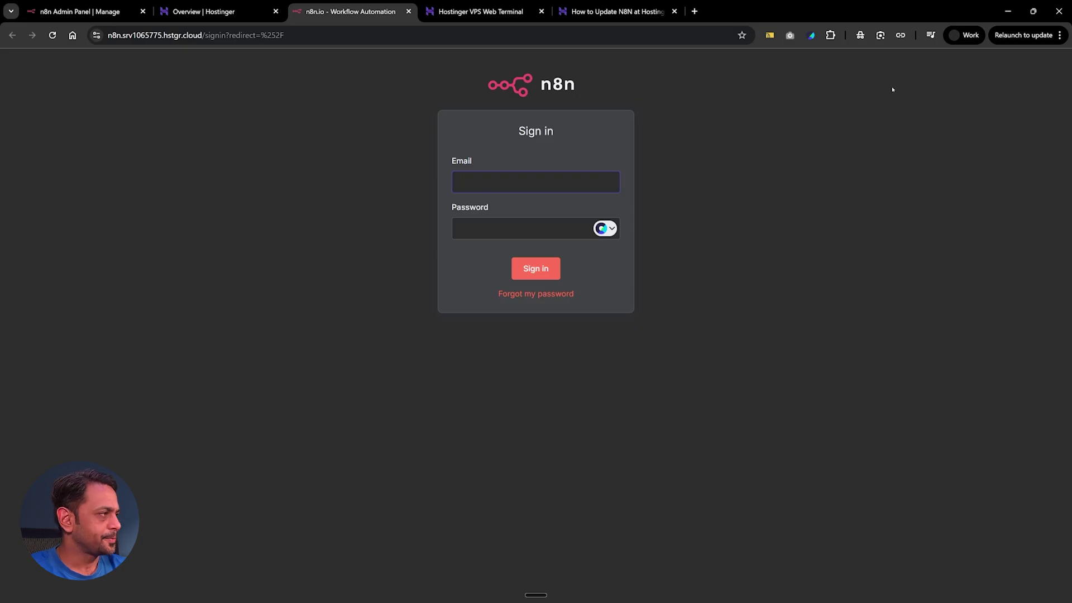
Step: Autofill the saved email and password and sign in to the self-hosted n8n
{"action": "key", "text": "ctrl+shift+l"}
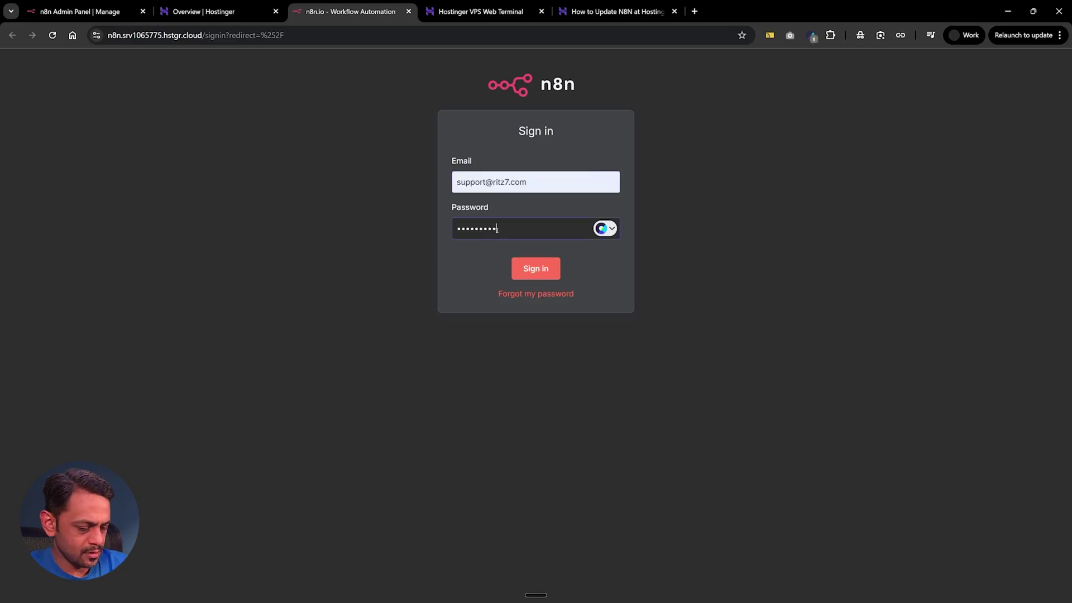
{"action": "key", "text": "Return"}
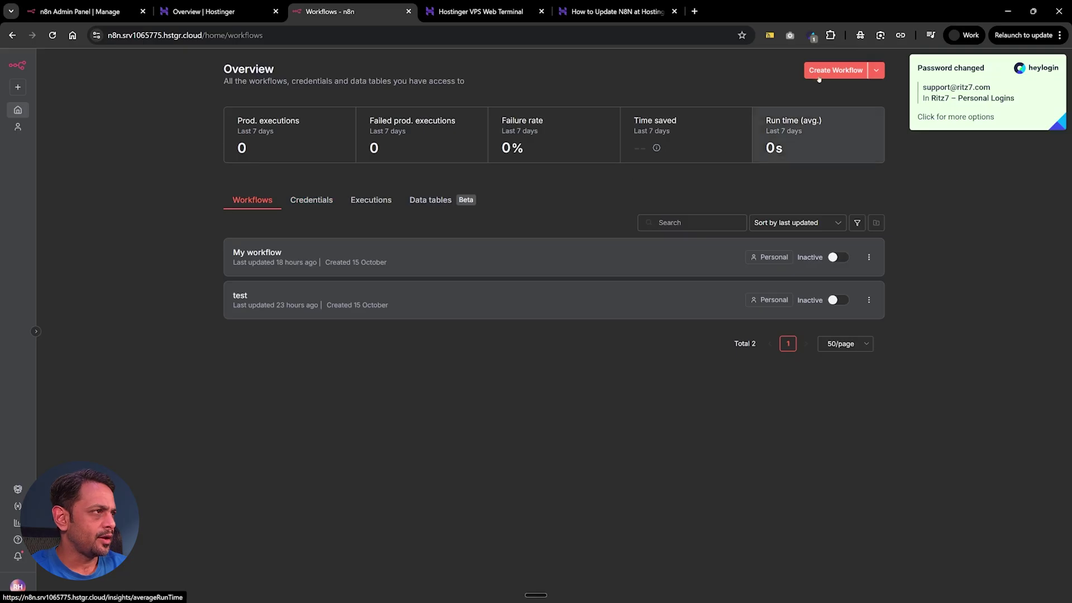
Step: Try a new workflow, view the empty Data tables back home, then start blank 'My workflow 2'
{"action": "left_click", "coordinate": [819, 72]}
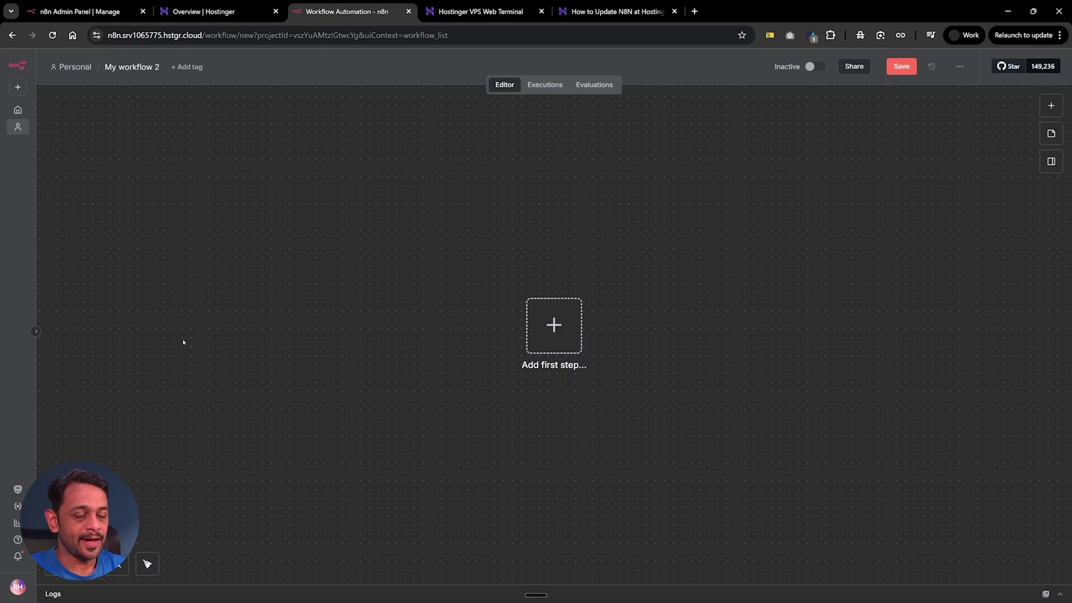
{"action": "left_click", "coordinate": [17, 110]}
{"action": "left_click", "coordinate": [427, 201]}
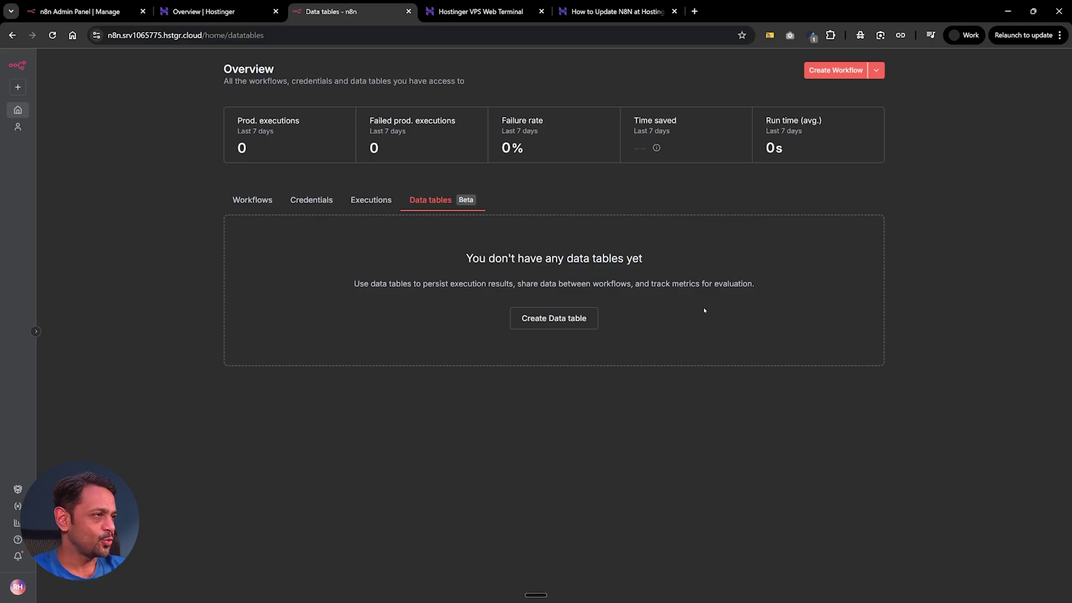
{"action": "left_click", "coordinate": [828, 71]}
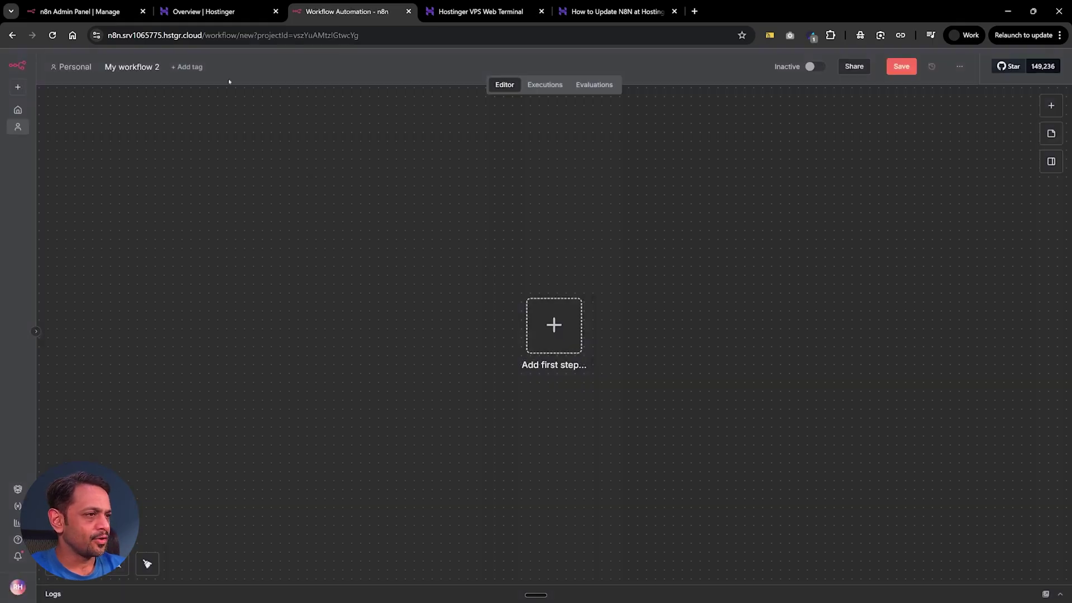
Step: Open the cloud n8n instance from the cloud admin dashboard
{"action": "left_click", "coordinate": [84, 11]}
{"action": "left_click", "coordinate": [231, 71]}
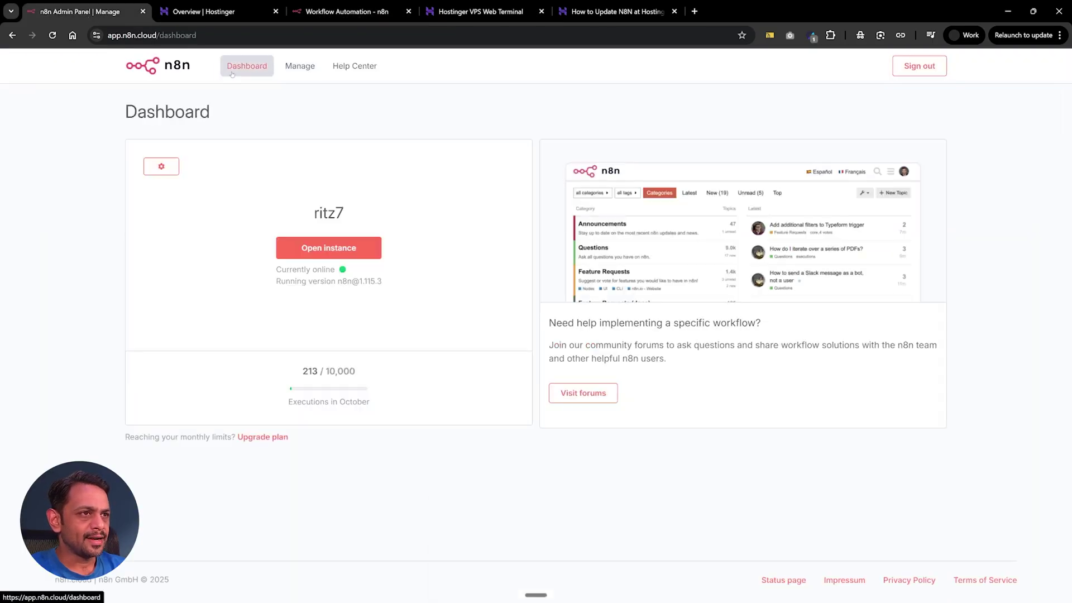
{"action": "left_click", "coordinate": [306, 247]}
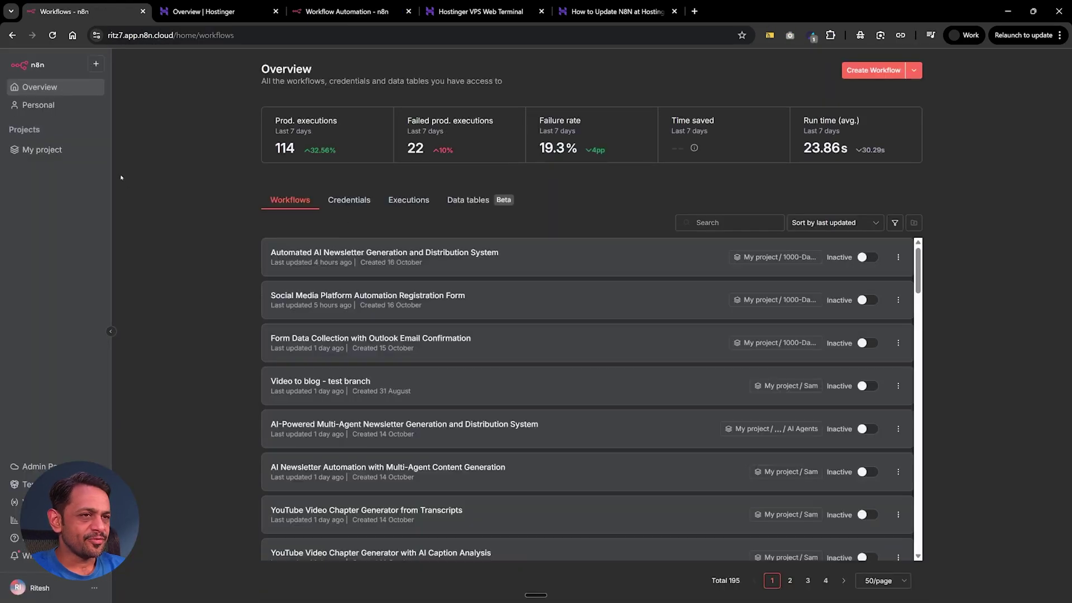
Step: Copy the nodes of My project > 1000-Days-n8n-Series > AI Agents > newsletter agent
{"action": "left_click", "coordinate": [42, 149]}
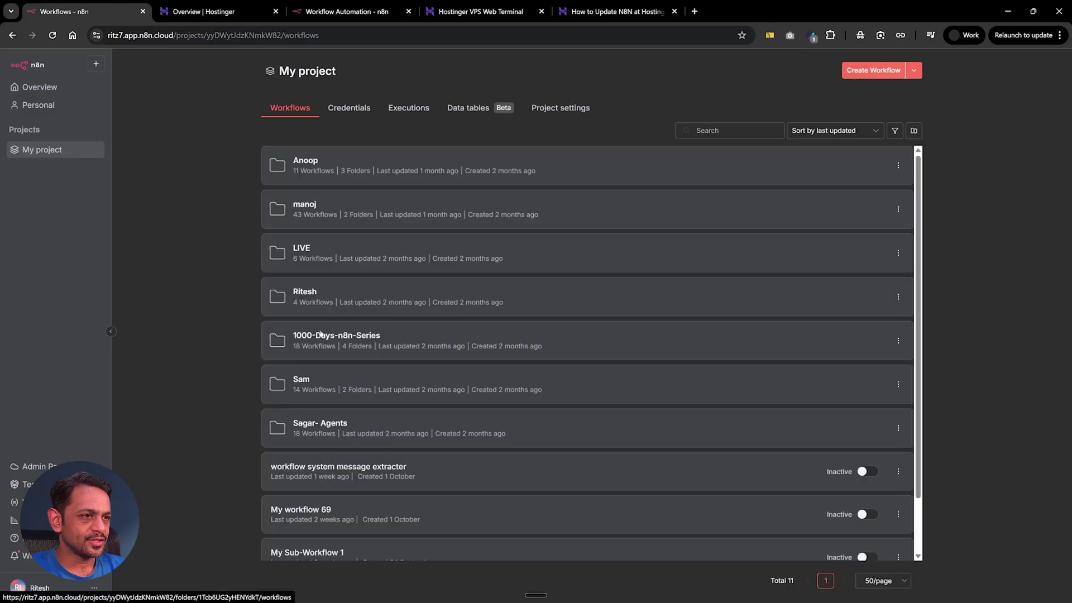
{"action": "left_click", "coordinate": [321, 334]}
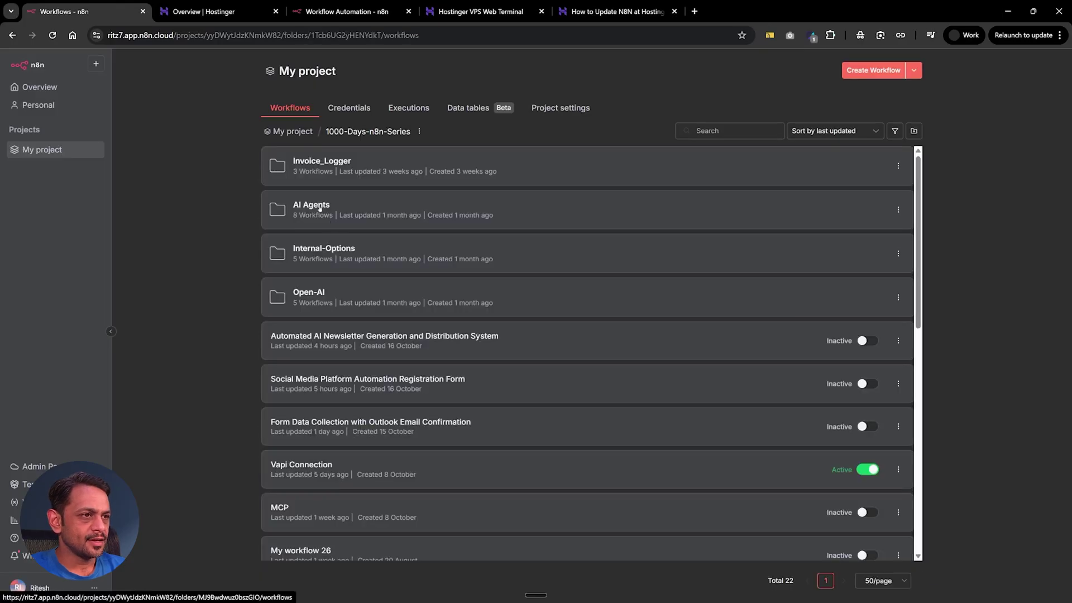
{"action": "left_click", "coordinate": [320, 207]}
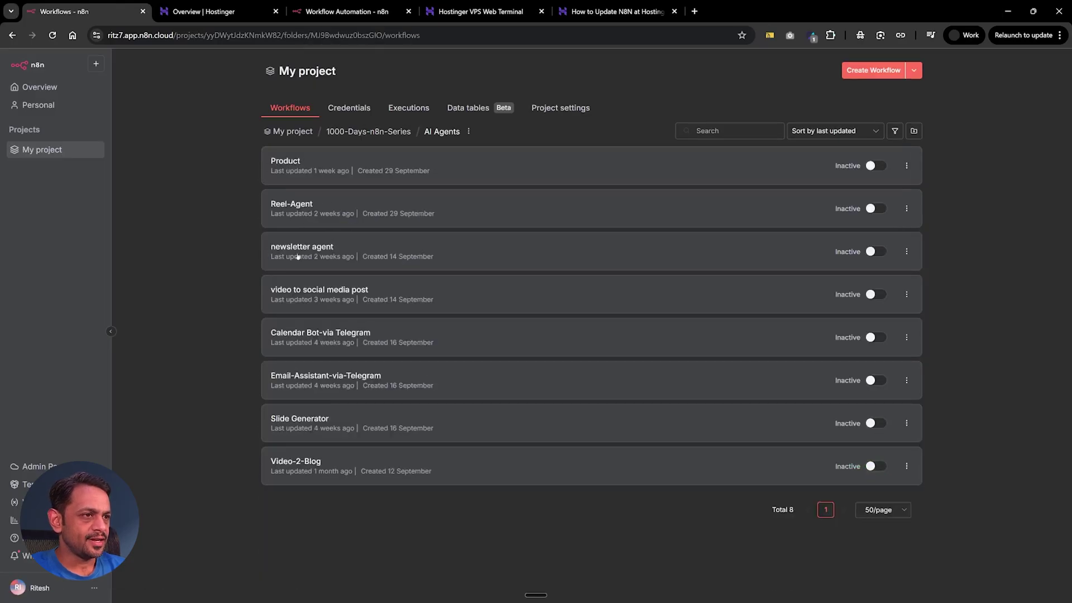
{"action": "left_click", "coordinate": [302, 246]}
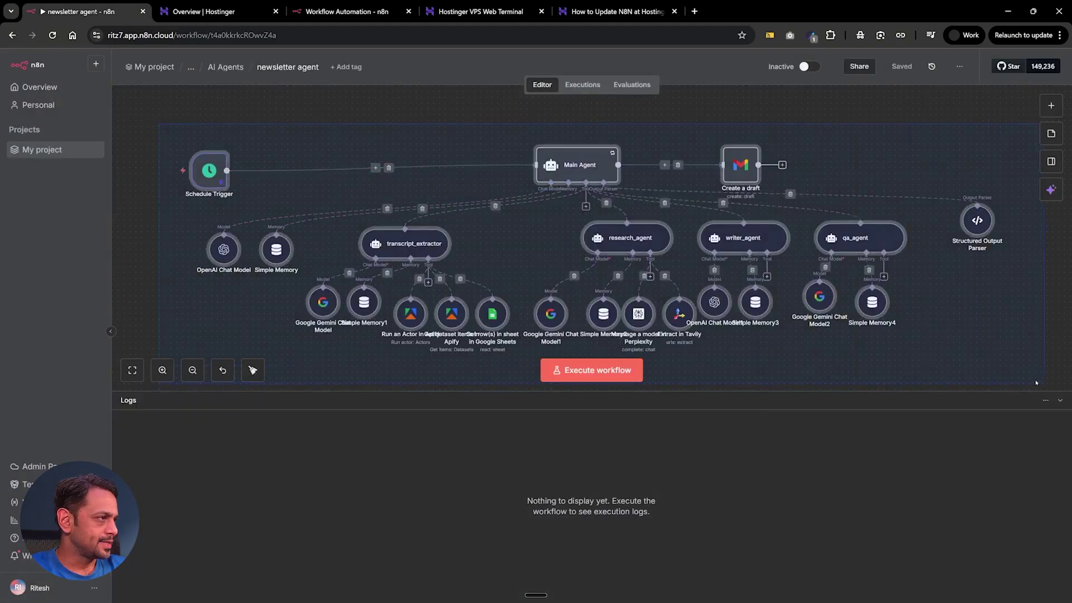
{"action": "key", "text": "ctrl+c"}
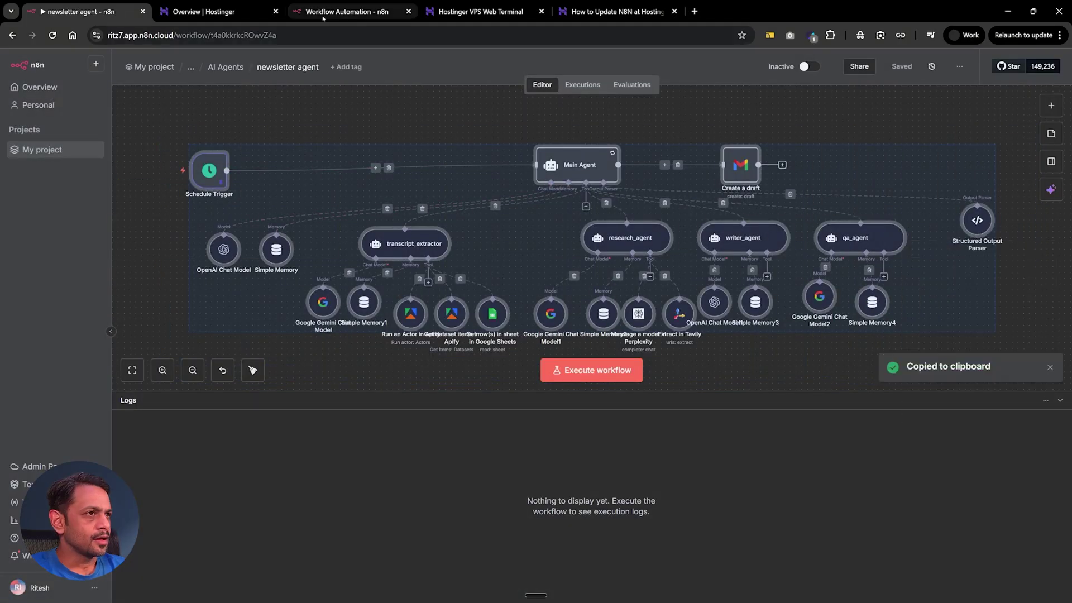
{"action": "left_click", "coordinate": [341, 11]}
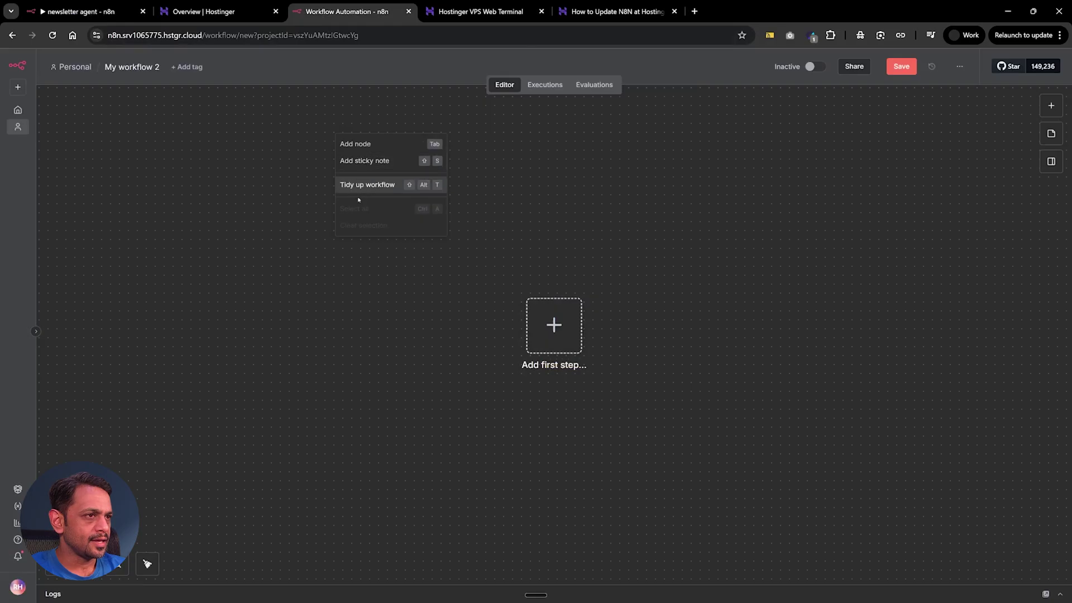
Step: Paste the newsletter agent nodes onto the canvas and inspect the Main Agent node's settings
{"action": "left_click", "coordinate": [282, 252]}
{"action": "key", "text": "ctrl+v"}
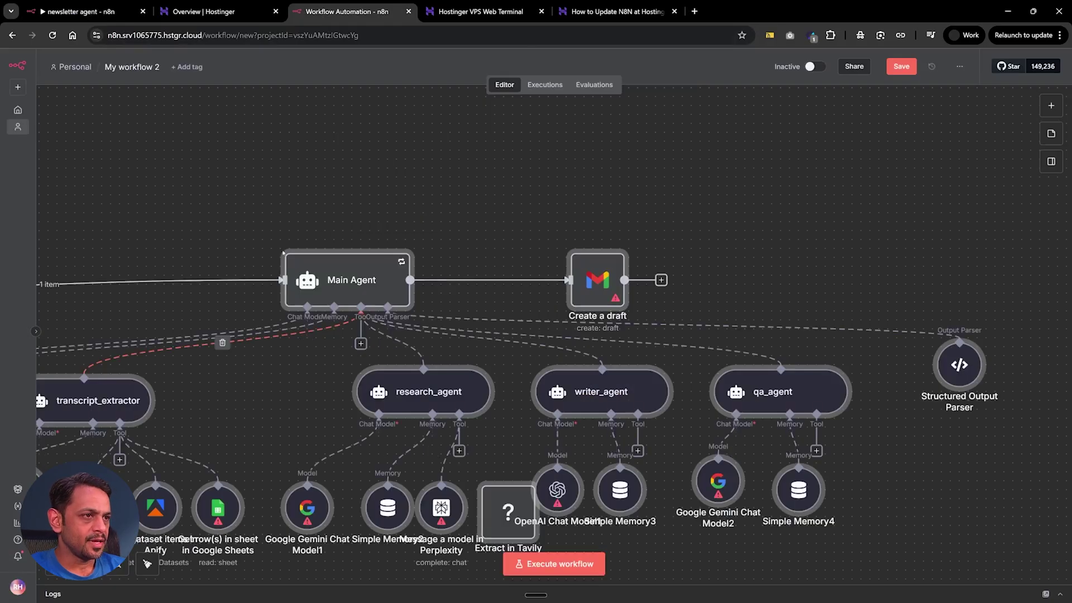
{"action": "scroll", "coordinate": [357, 178], "scroll_direction": "down", "scroll_amount": 5}
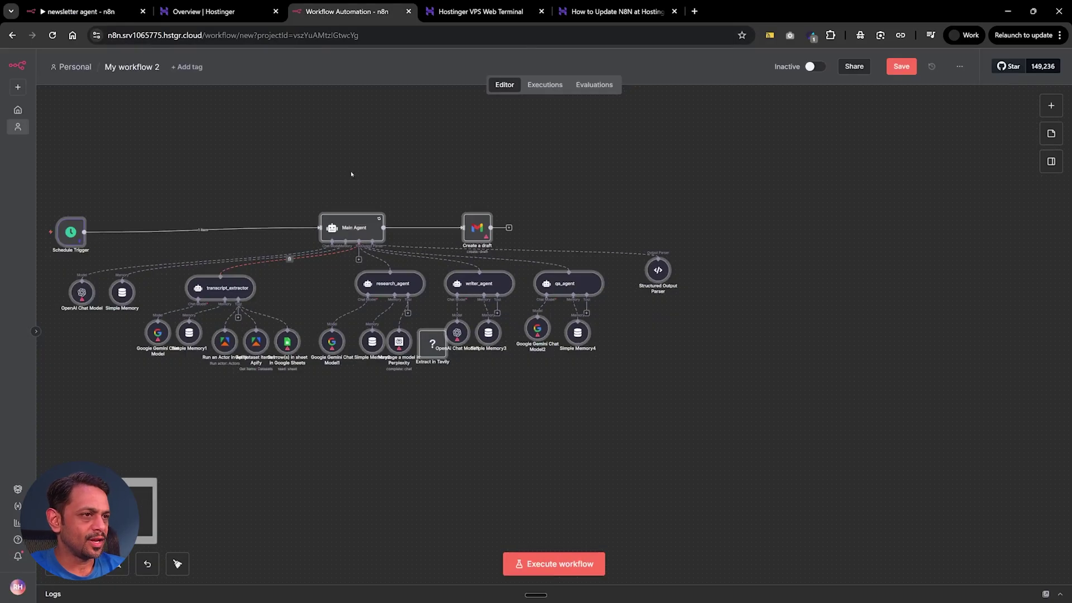
{"action": "double_click", "coordinate": [340, 224]}
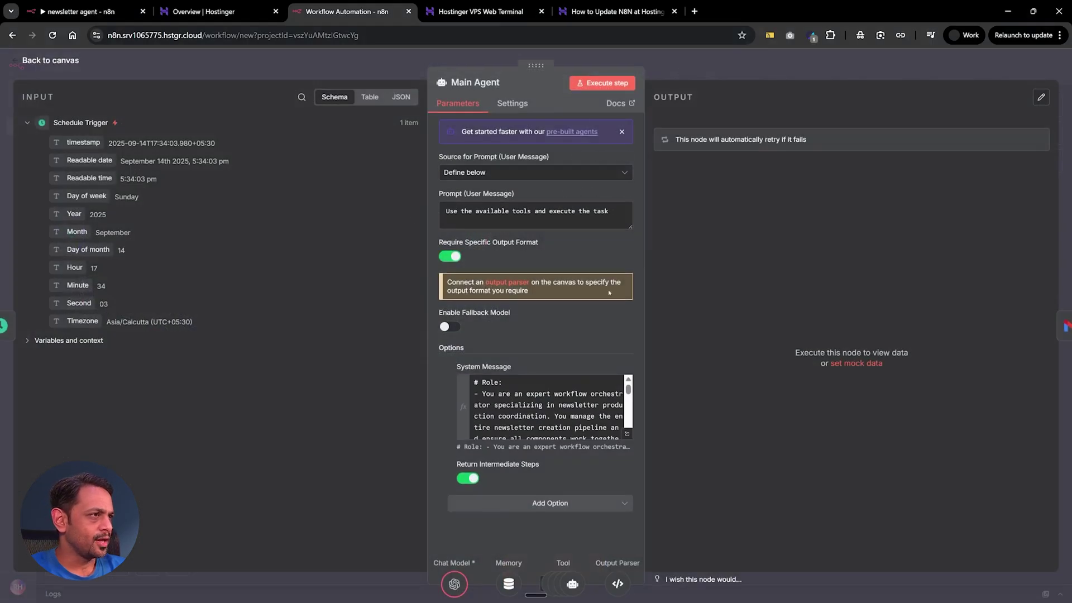
{"action": "left_click", "coordinate": [698, 61]}
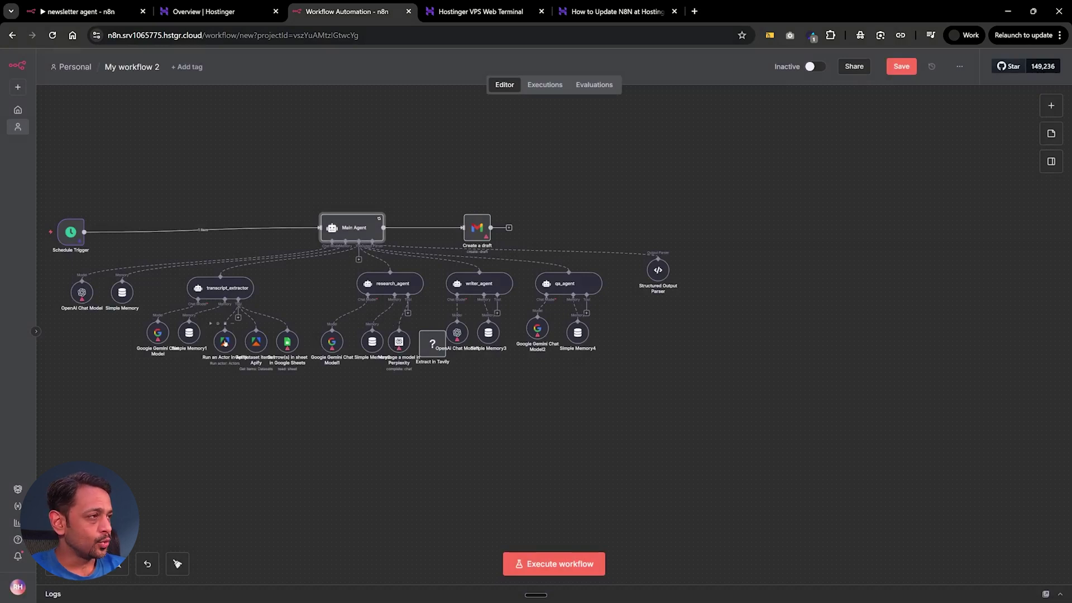
Step: Search the node list for 'apify' and view the Apify node's details
{"action": "left_click", "coordinate": [1051, 105]}
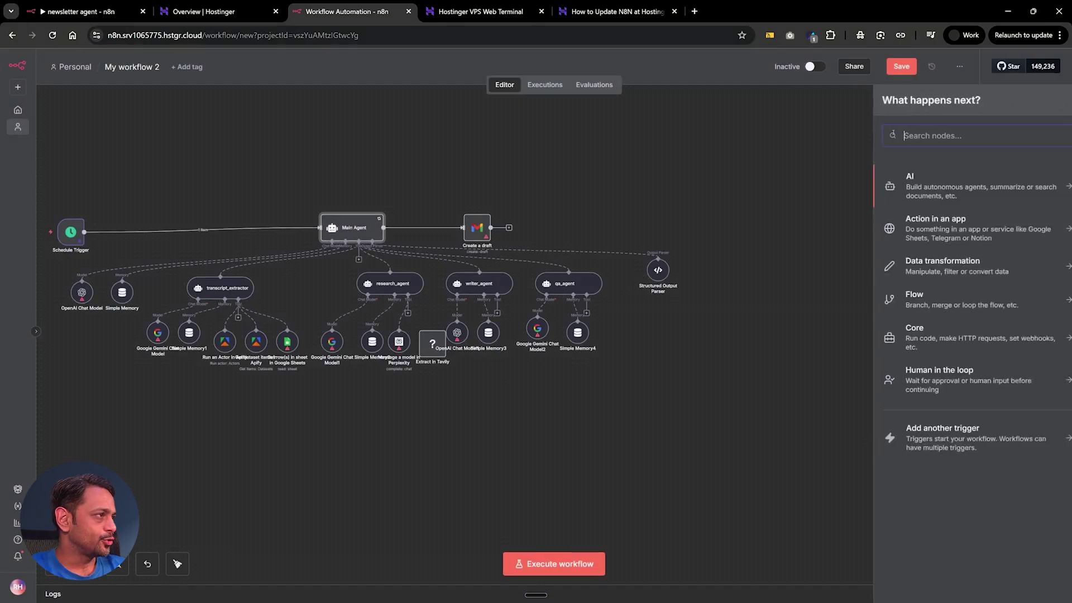
{"action": "type", "text": "apify"}
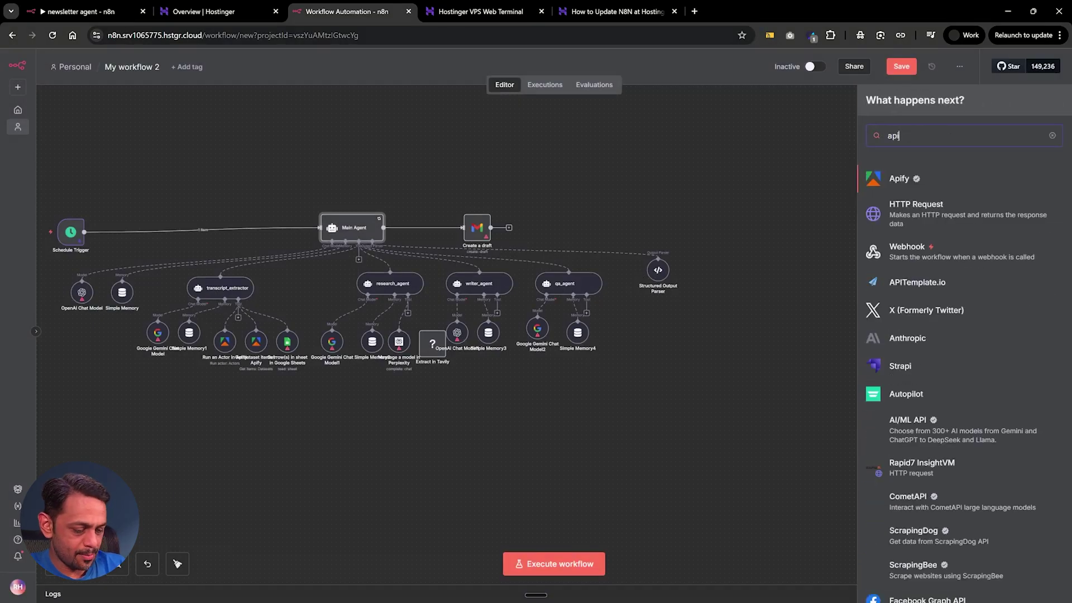
{"action": "left_click", "coordinate": [901, 188]}
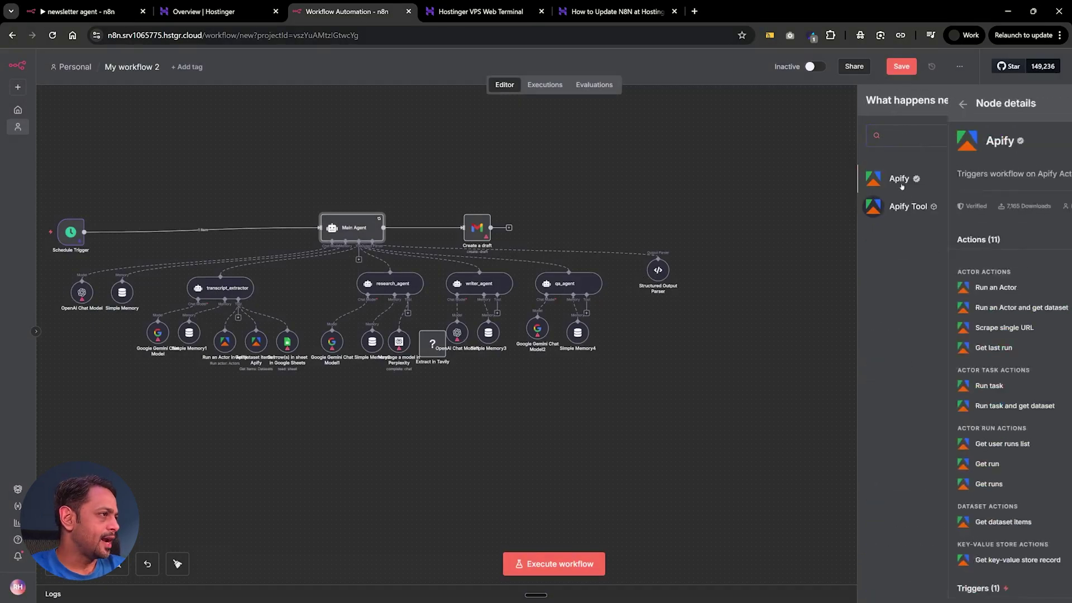